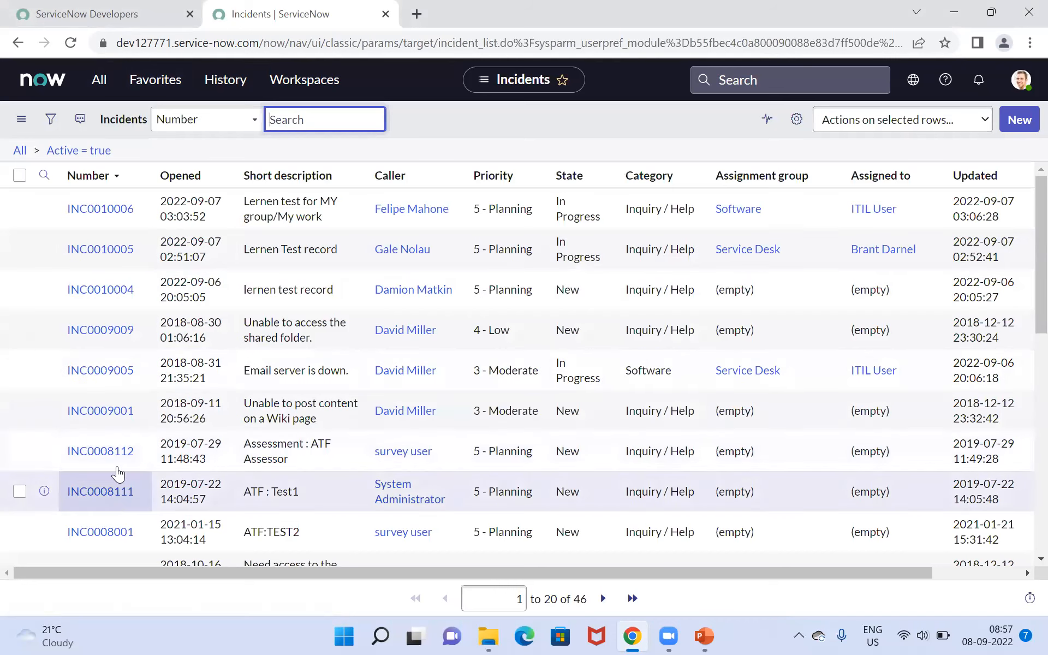
- Open the "Email server is down." incident record in a new browser tab and also in the current one
middle_click(111, 374)
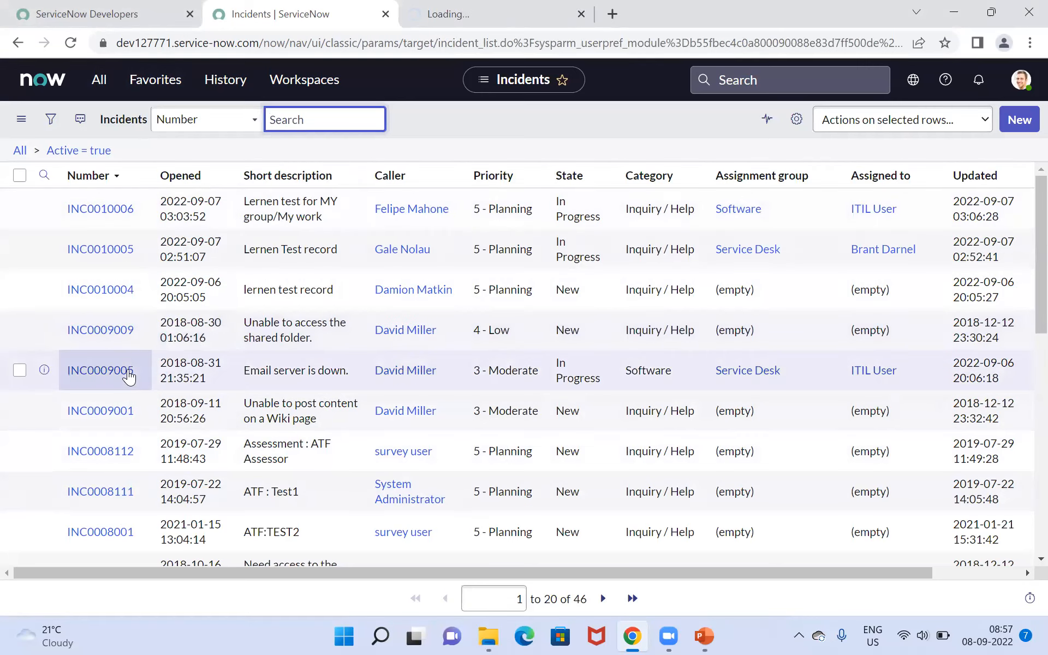
click(126, 373)
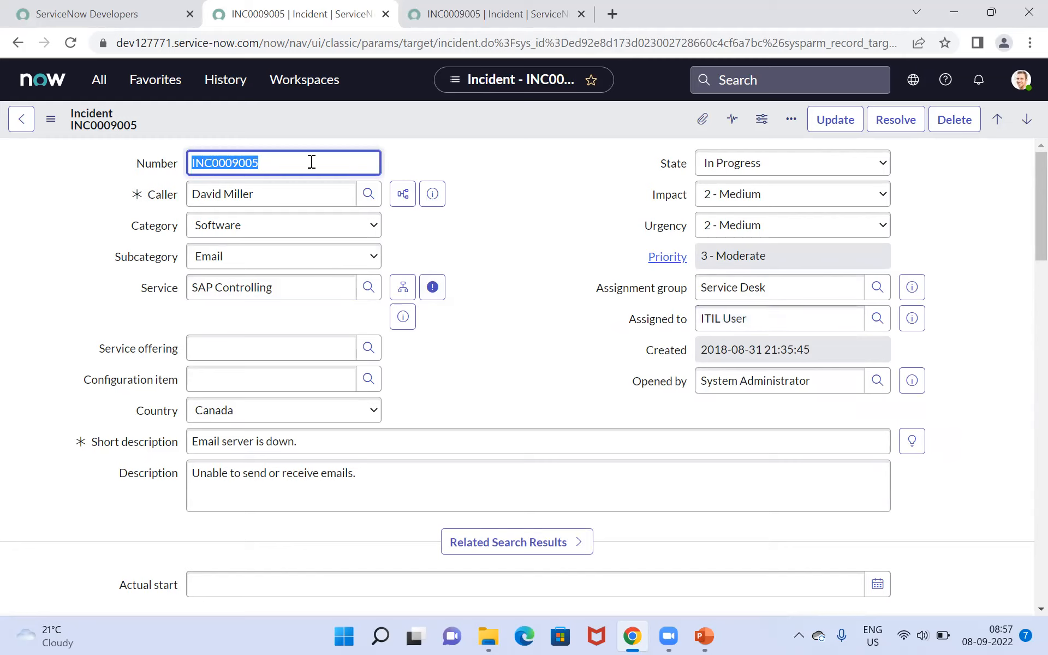
click(199, 27)
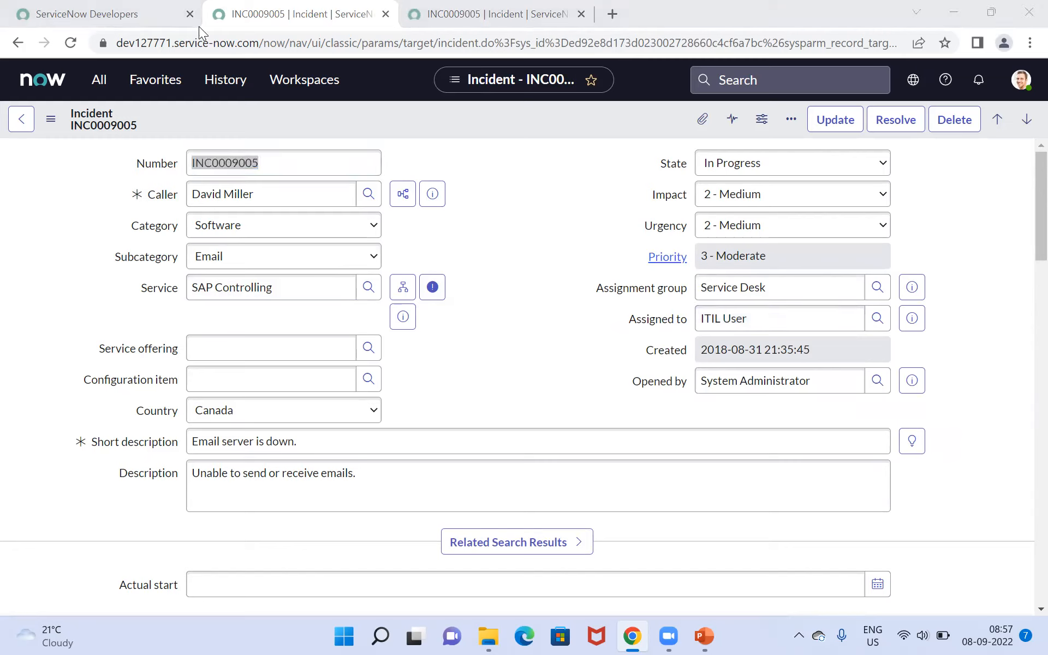
- Filter the application navigator for "users" and show the User Administration Users list in a new browser tab
click(103, 85)
click(101, 82)
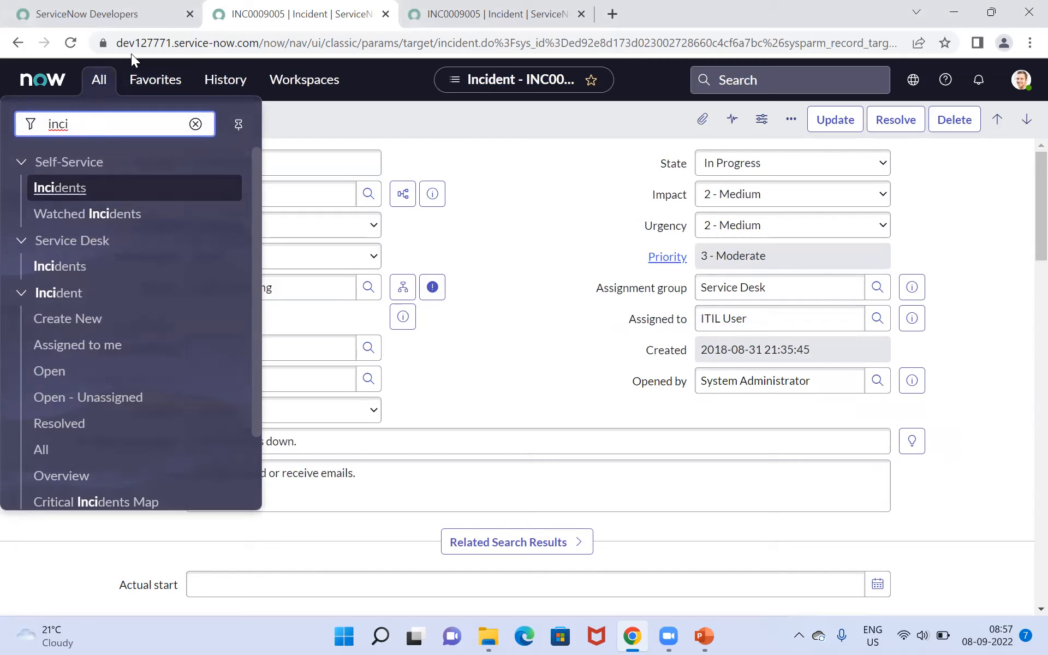
key(BackSpace)
key(BackSpace)
key(BackSpace)
key(BackSpace)
text(users)
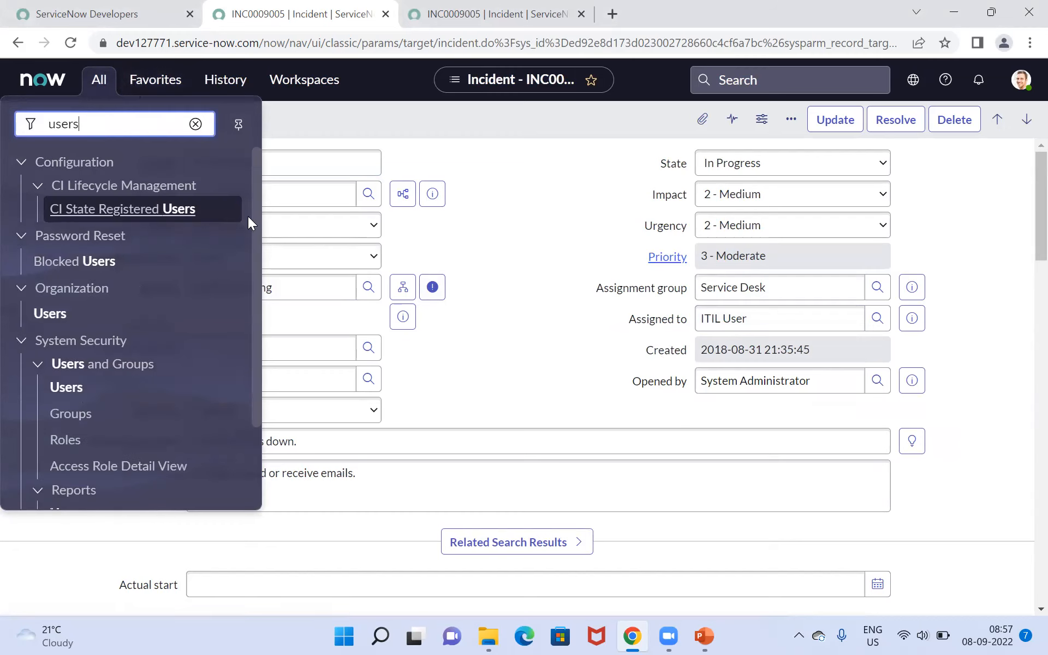
drag(256, 225, 258, 335)
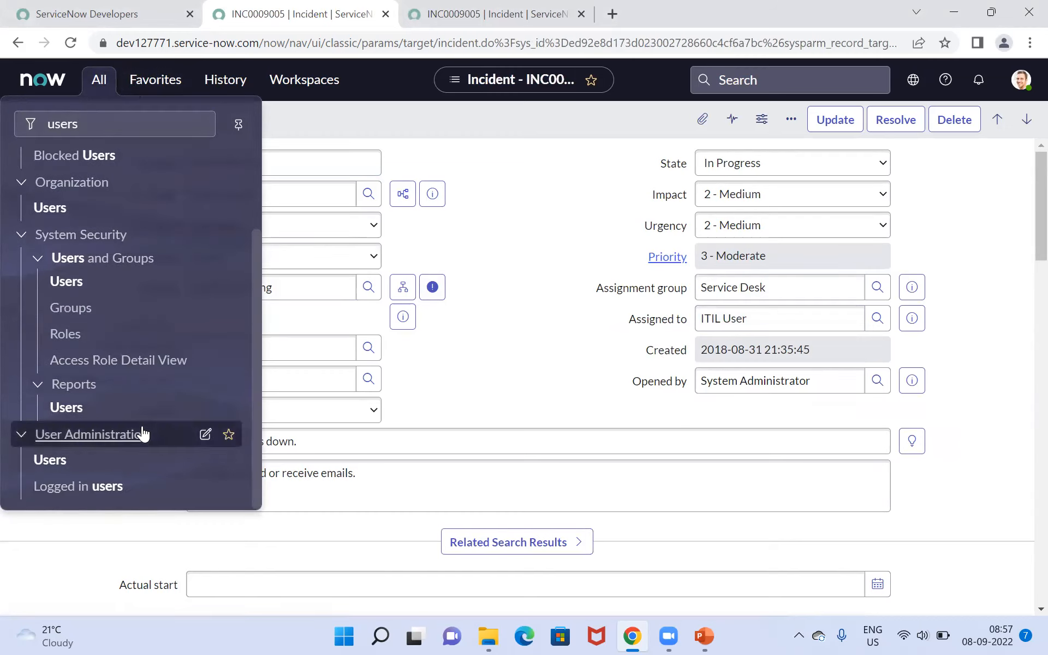
ctrl+click(50, 460)
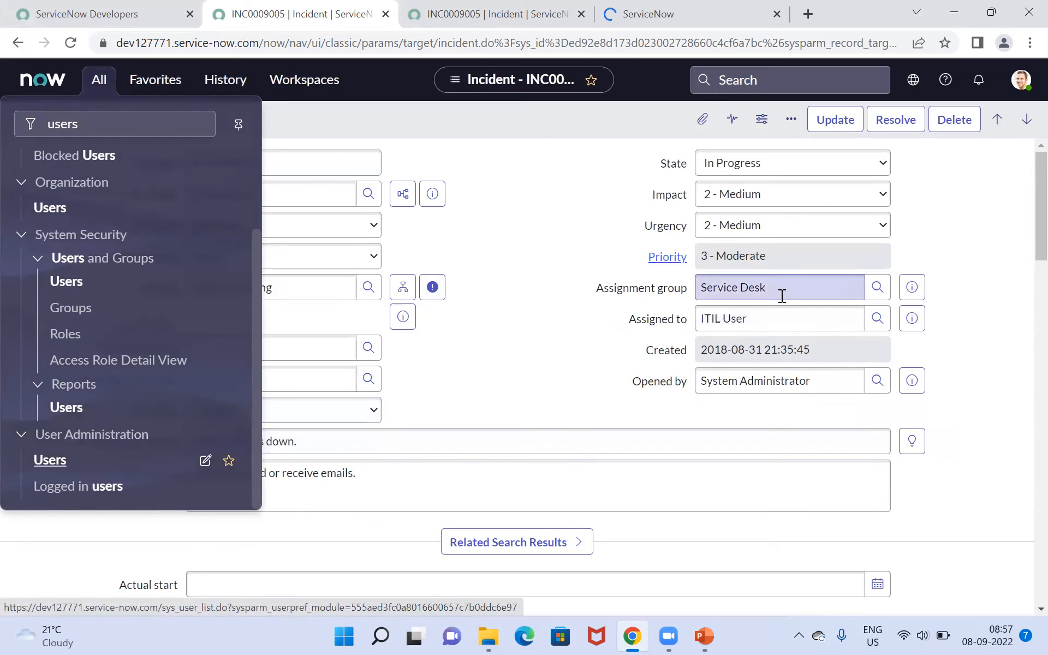
click(679, 294)
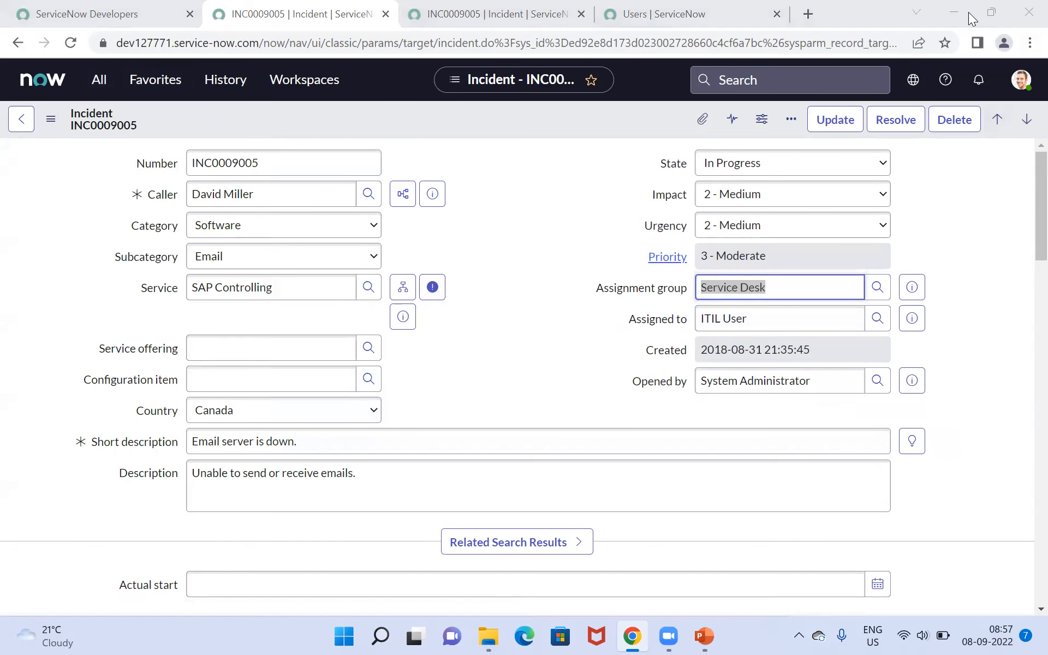
click(664, 14)
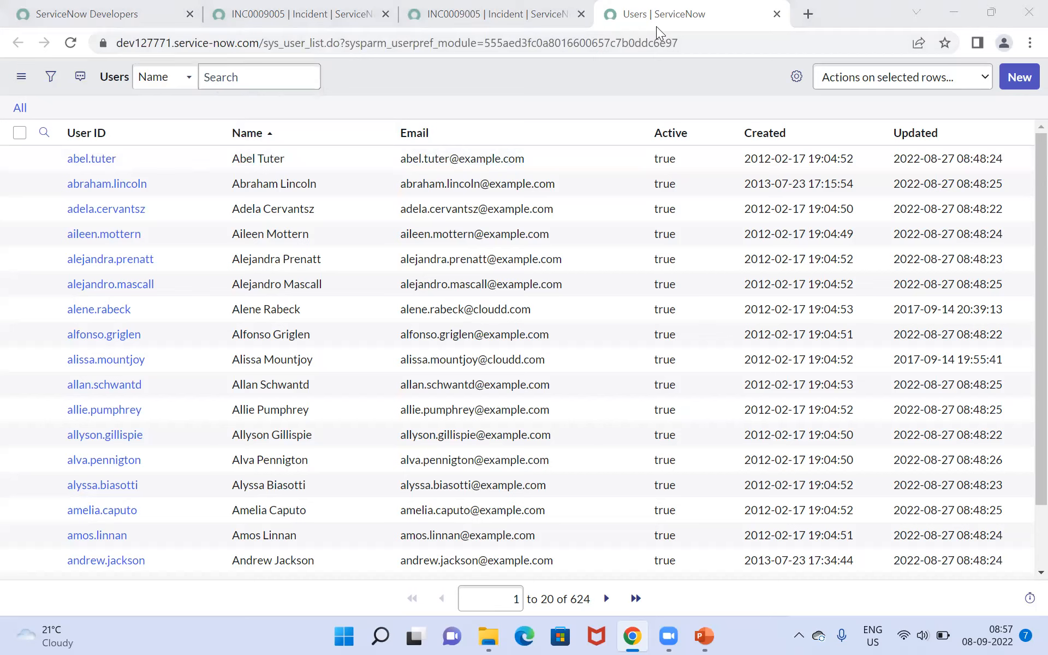
- From the incident page, filter the navigator for "groups" and show the User Administration Groups list in a new browser tab
click(501, 15)
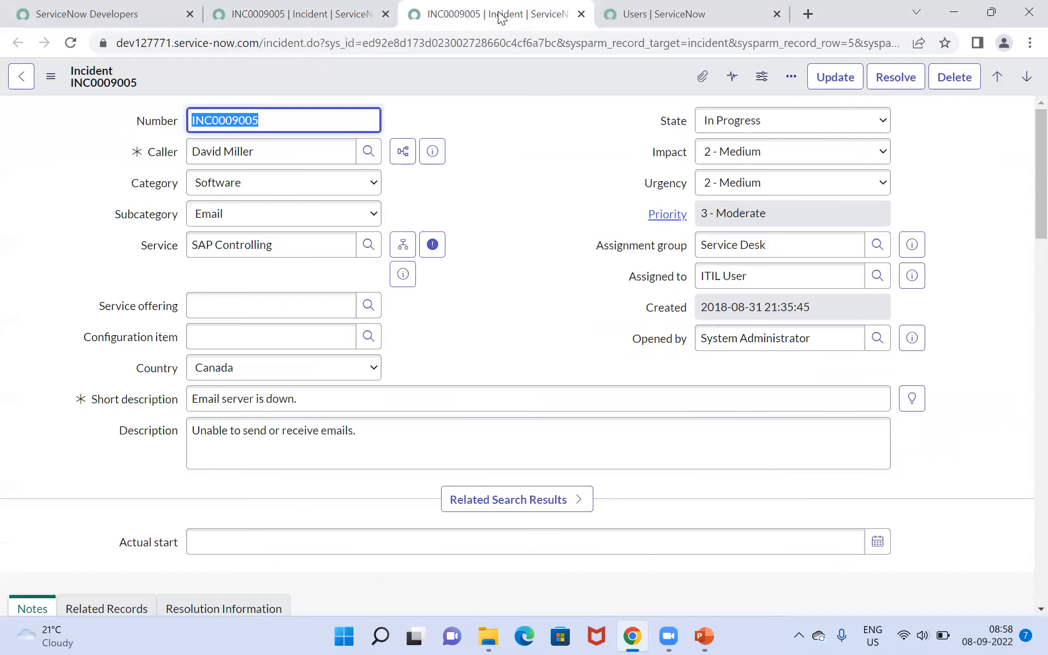
click(644, 15)
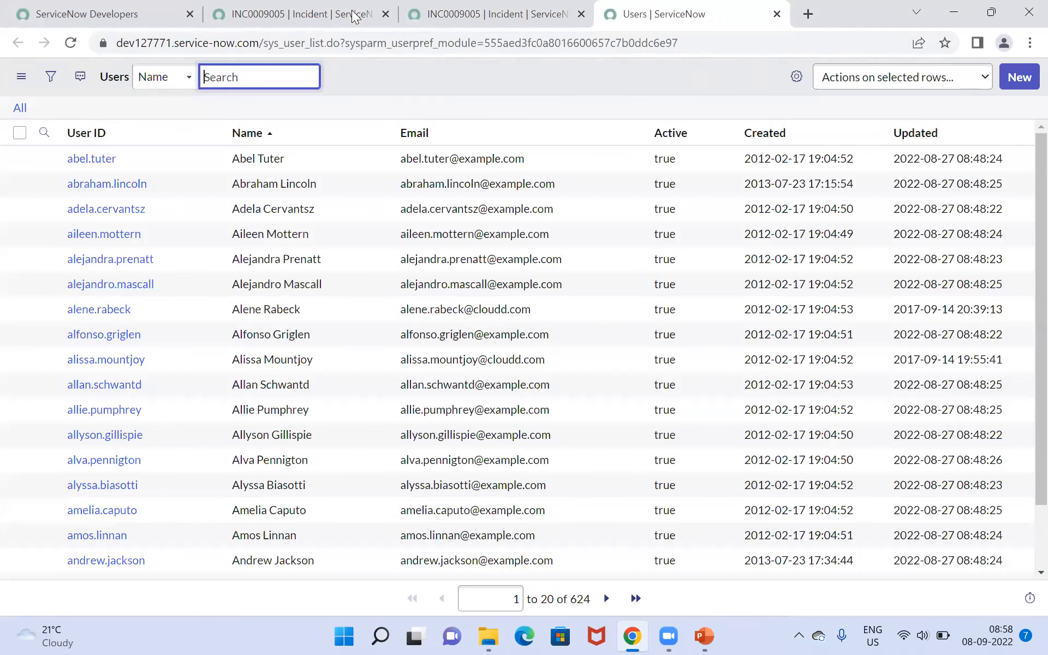
click(315, 10)
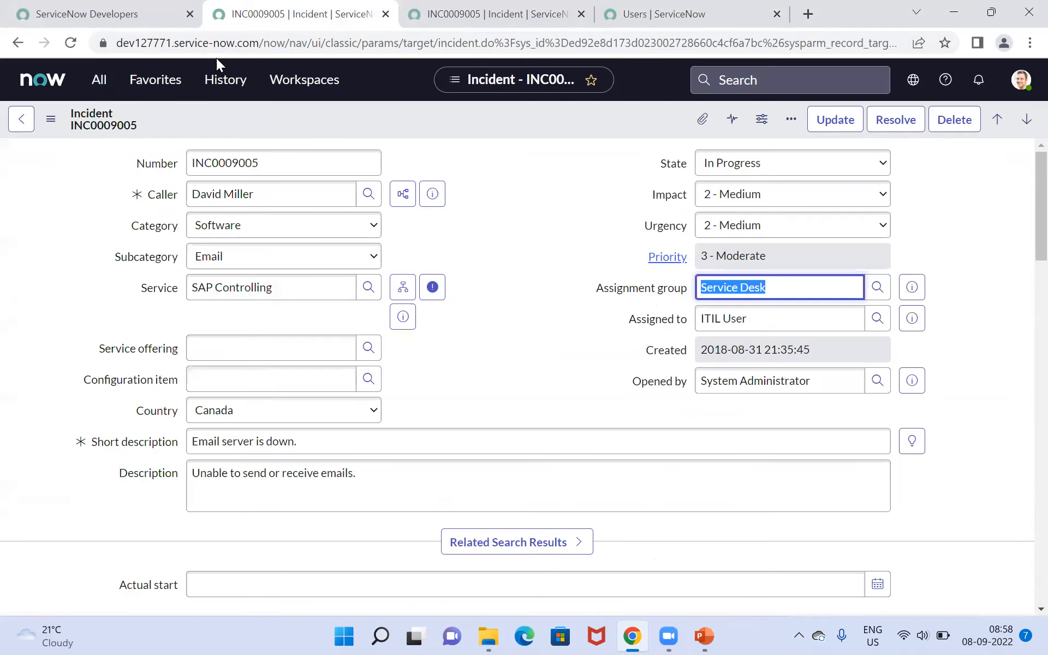
click(83, 86)
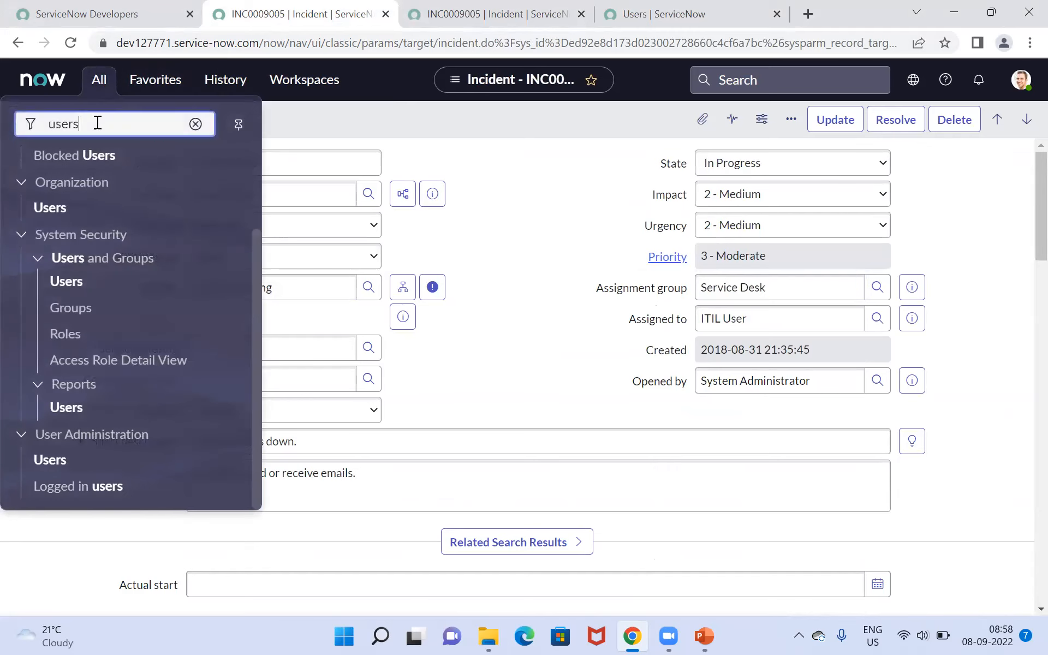
key(BackSpace)
text(groups)
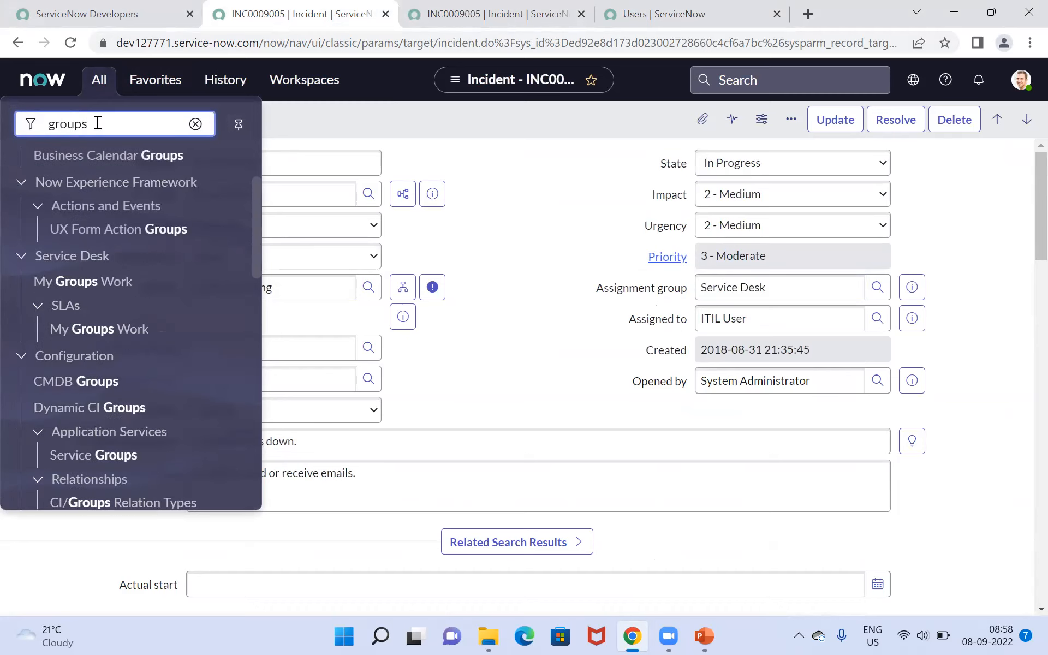
drag(255, 259, 250, 492)
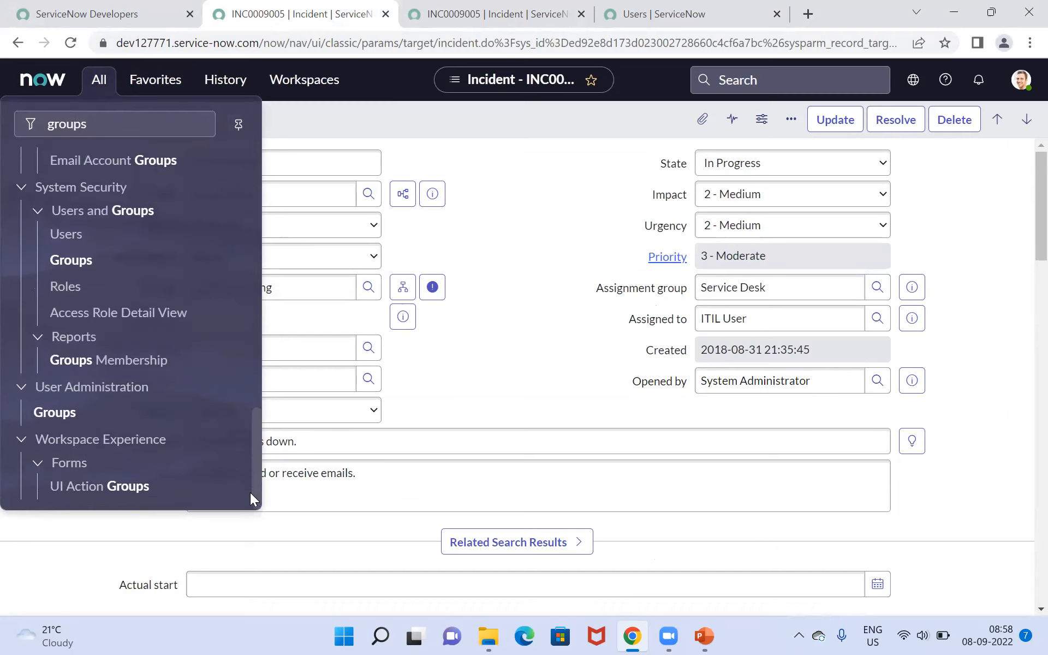
middle_click(64, 422)
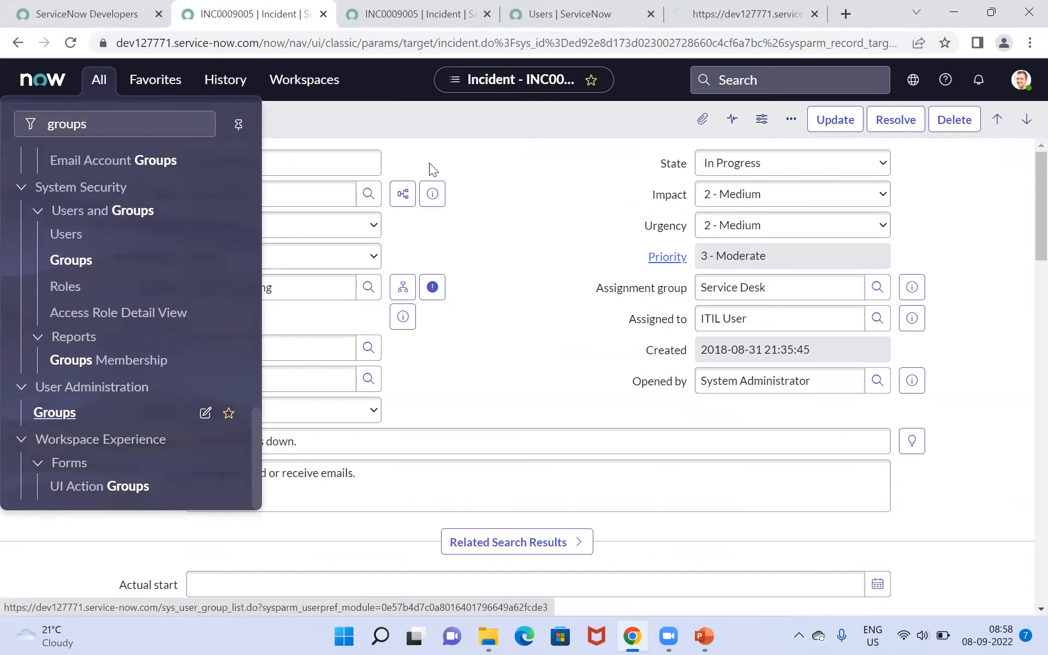
click(735, 20)
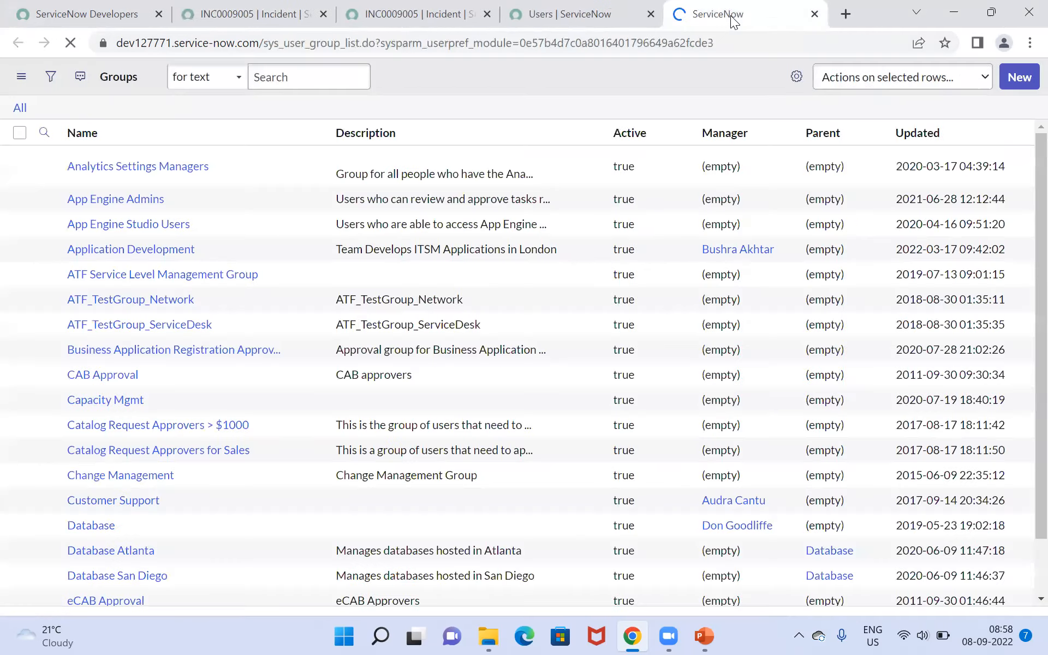
- Search the groups by name for "Service Desk" and open the Service Desk group record
click(316, 87)
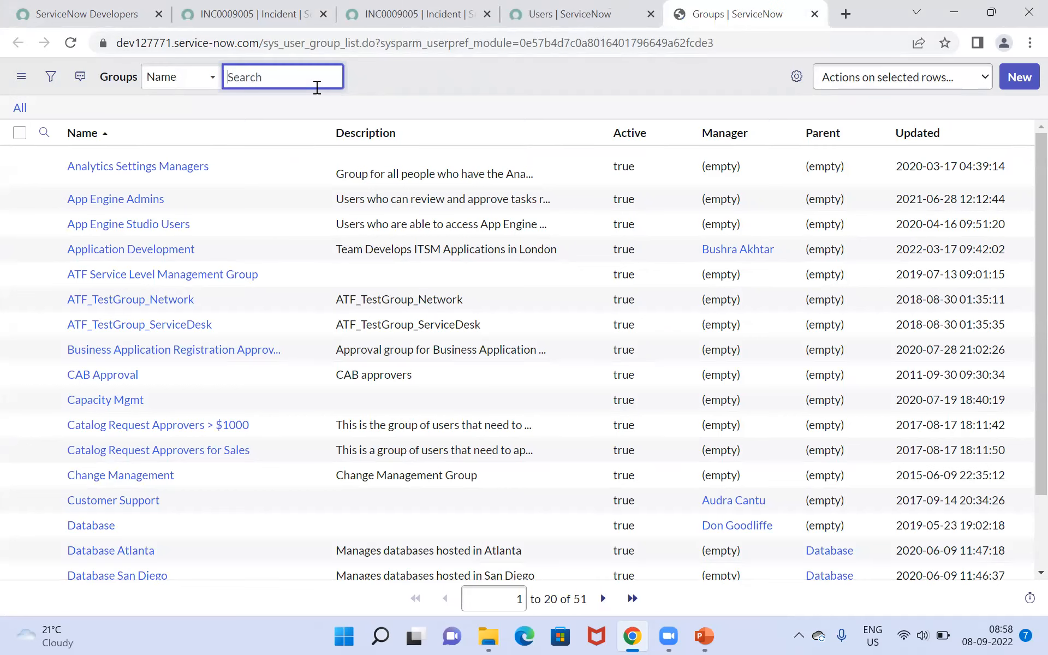
text(Service Desk)
key(Return)
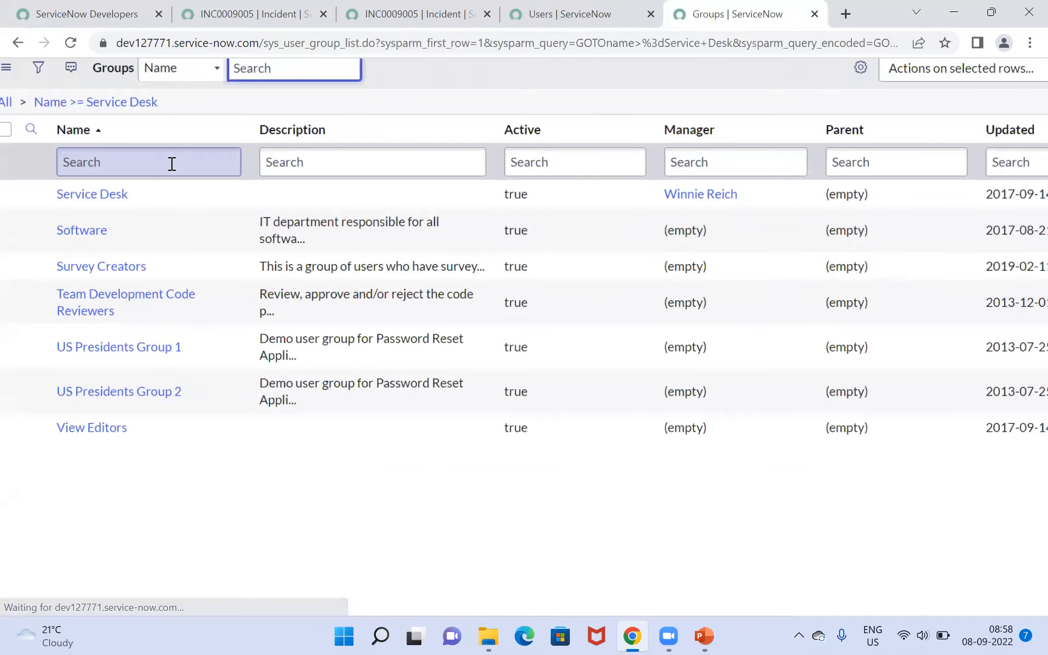
click(107, 197)
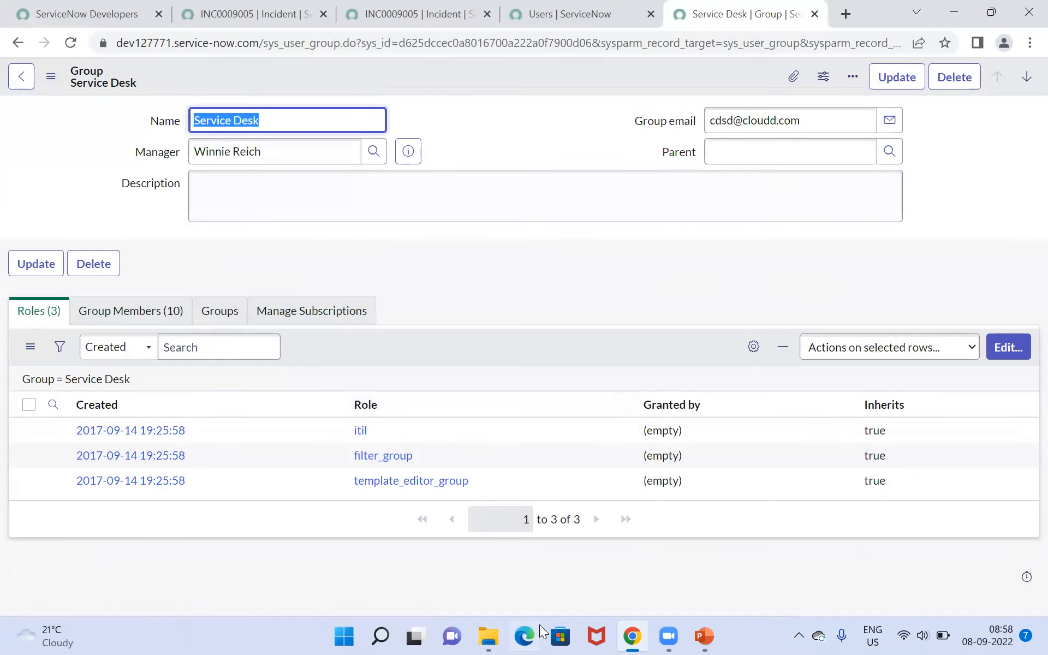
- Consult the Task Assignment slide in PowerPoint, then return to Chrome and review the Service Desk group's members
click(704, 636)
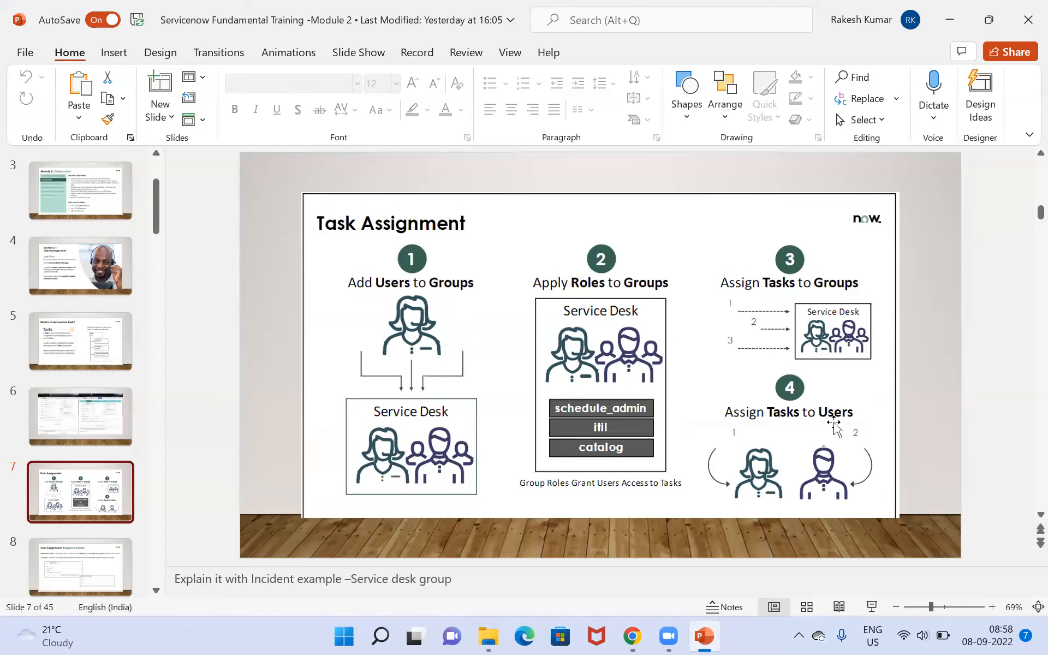
key(alt+Tab)
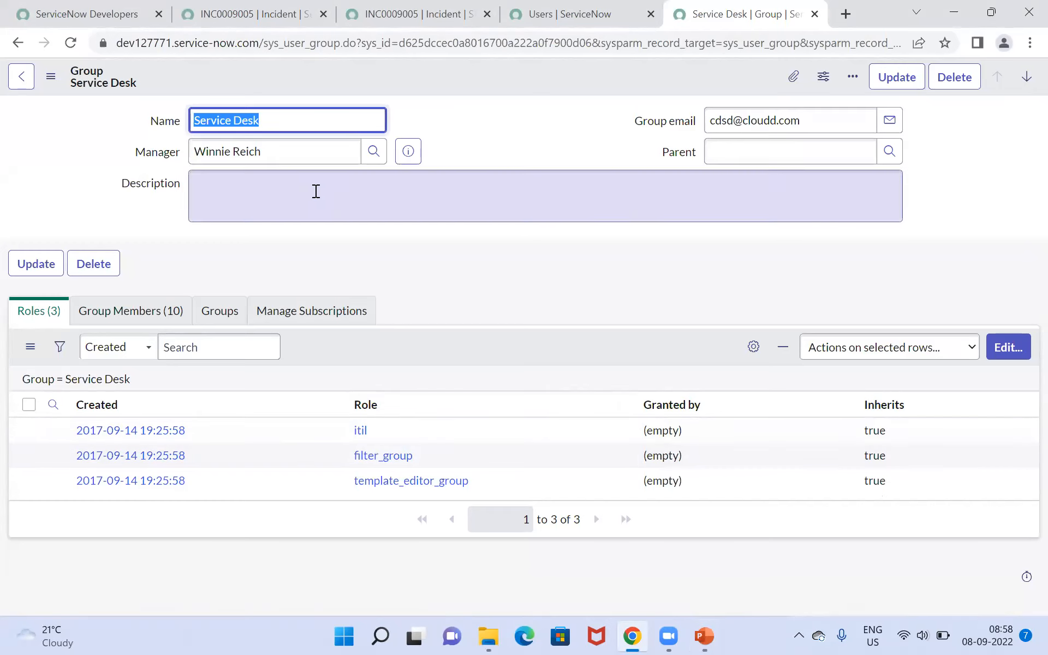
click(125, 311)
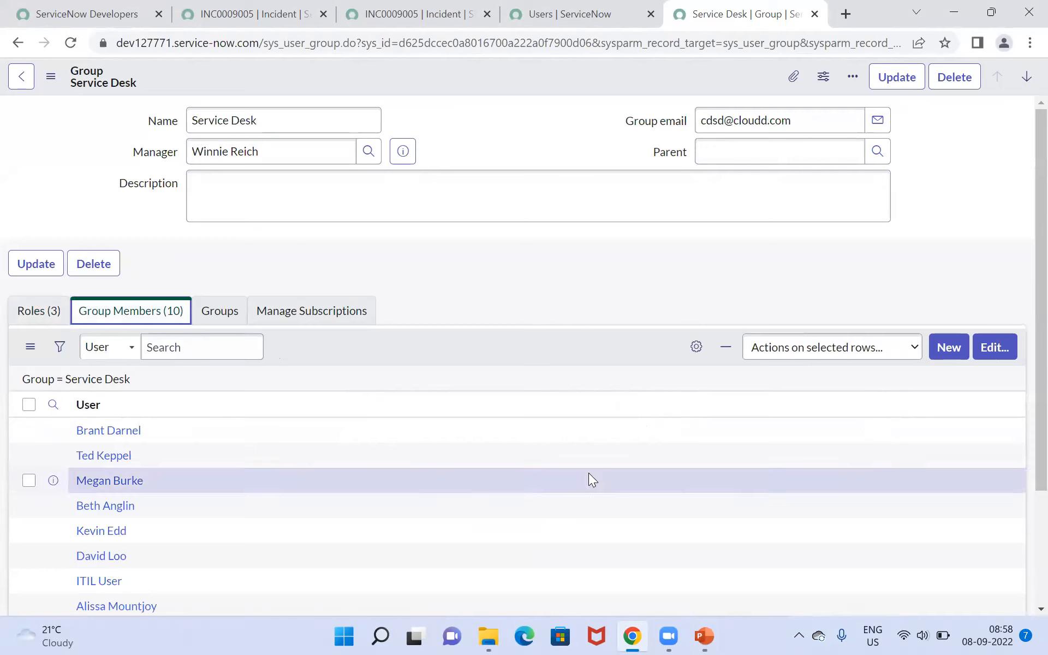
scroll(1025, 295, down, 1)
scroll(1026, 306, down, 1)
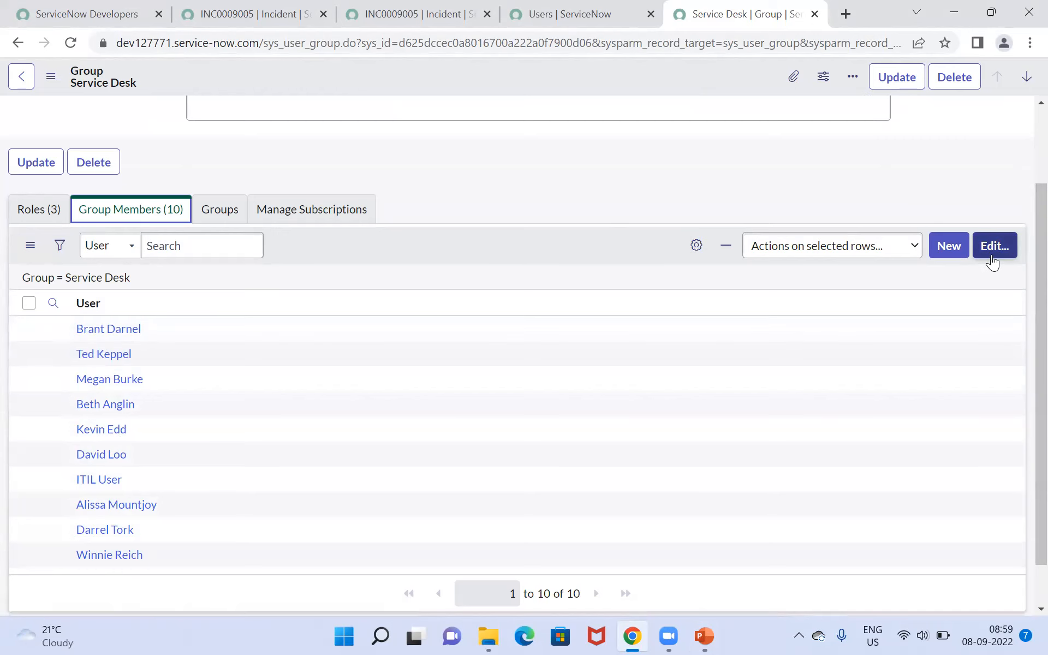
- Compare the incident's assignment group and assigned user with the Service Desk group's member list
click(260, 17)
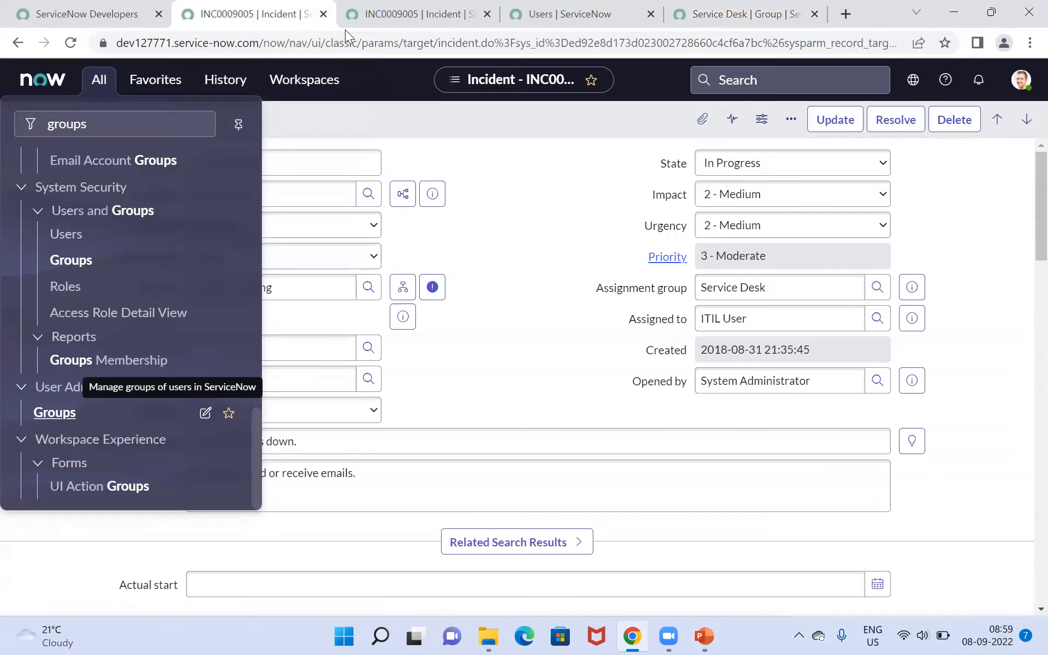
click(537, 235)
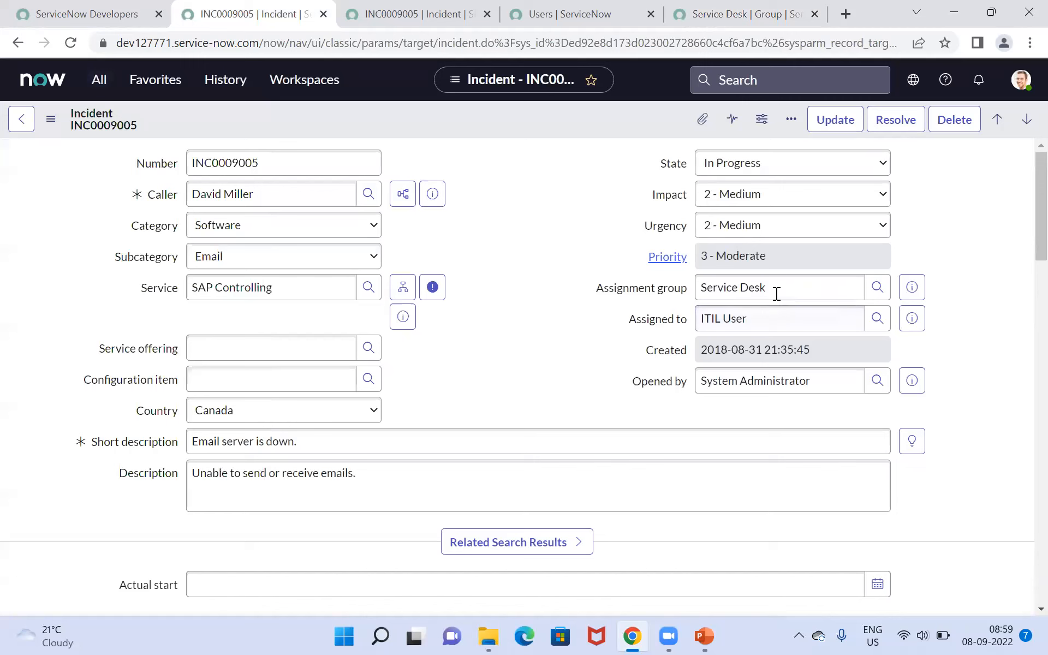
drag(776, 290, 701, 287)
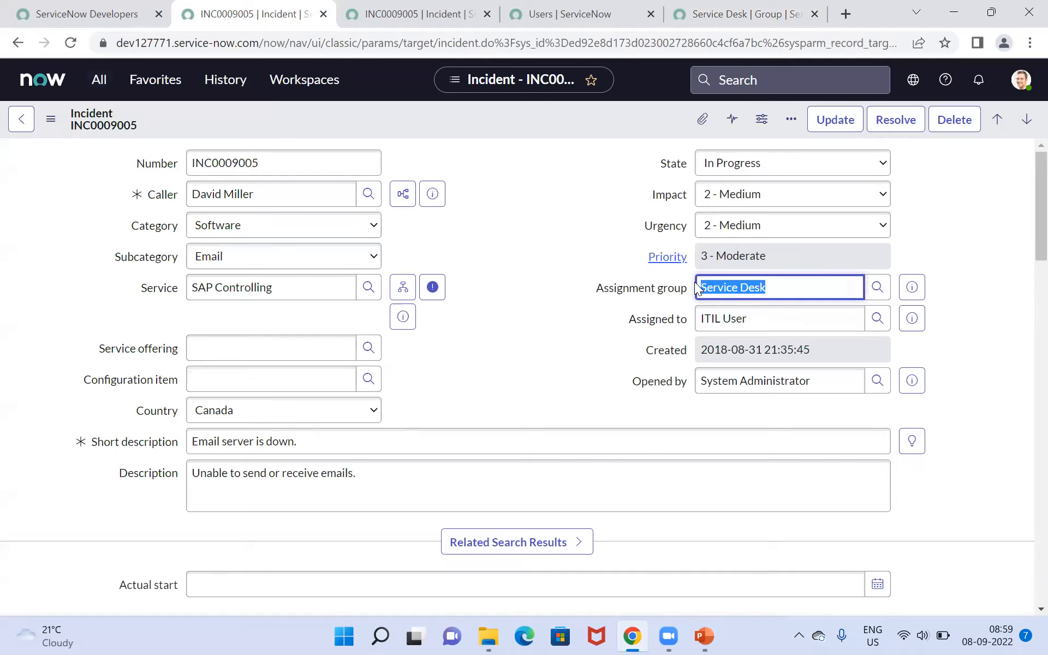
drag(755, 320, 700, 318)
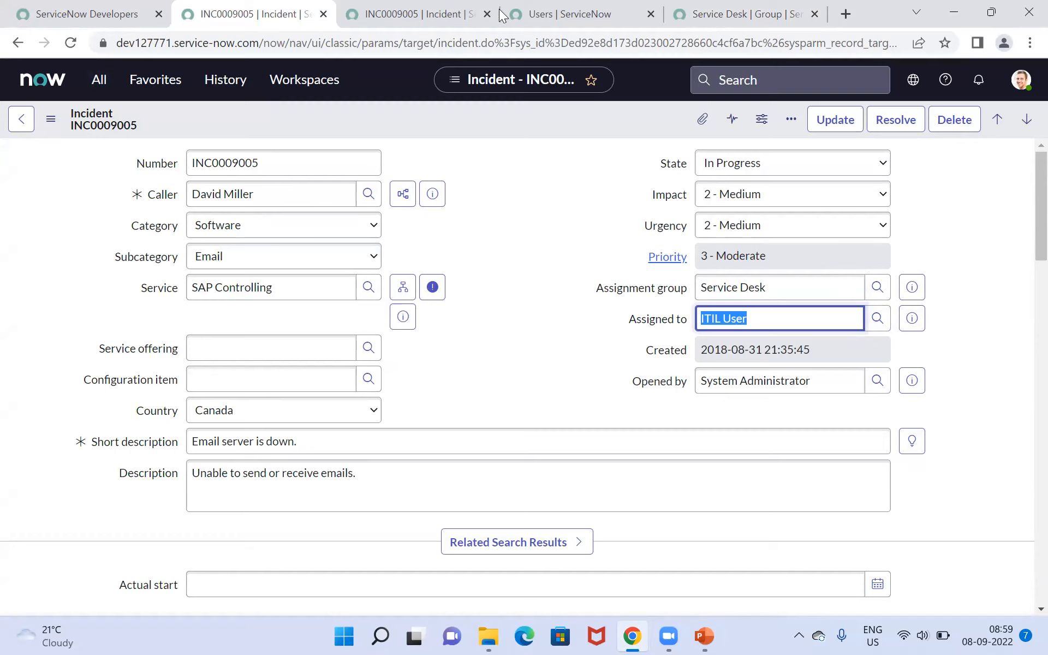
click(734, 13)
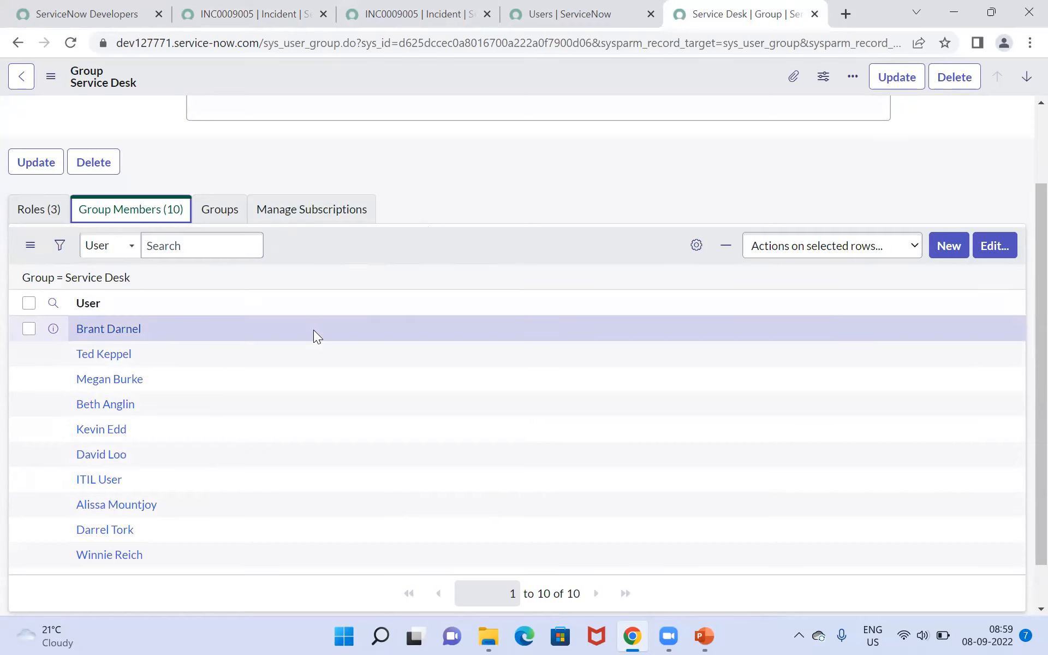
click(278, 8)
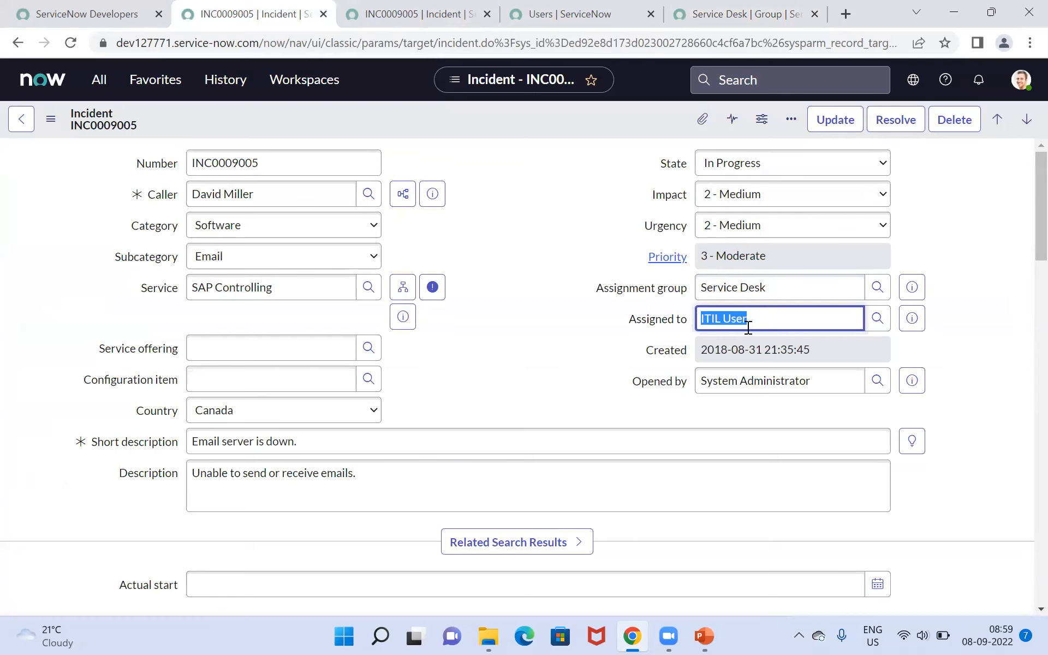
- Filter the application navigator for "inc" and open a blank form for creating a new incident
click(93, 94)
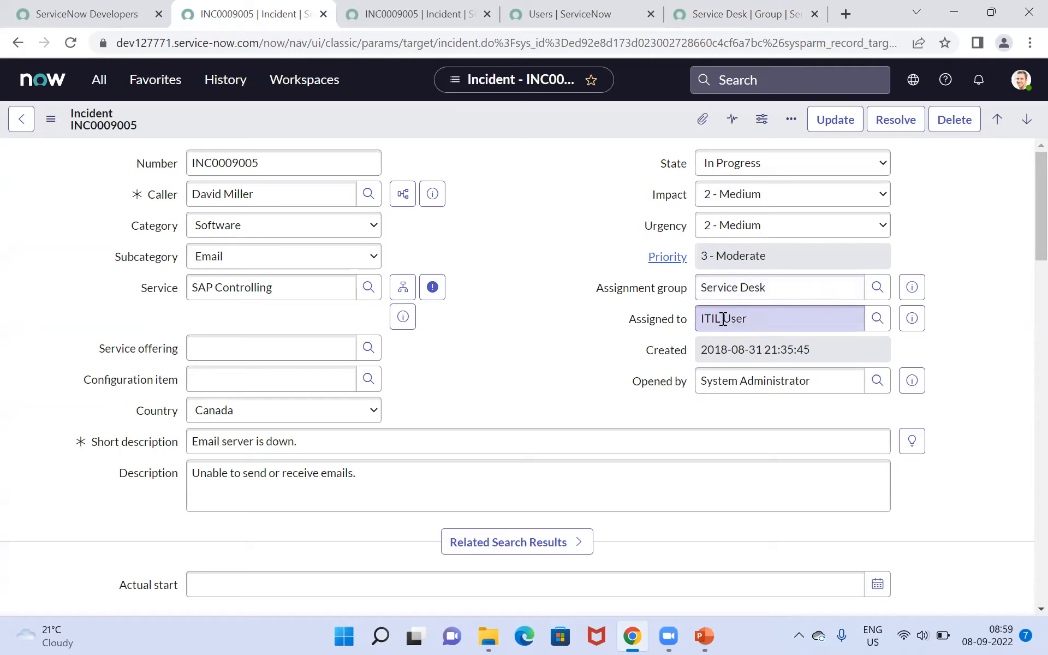
click(101, 83)
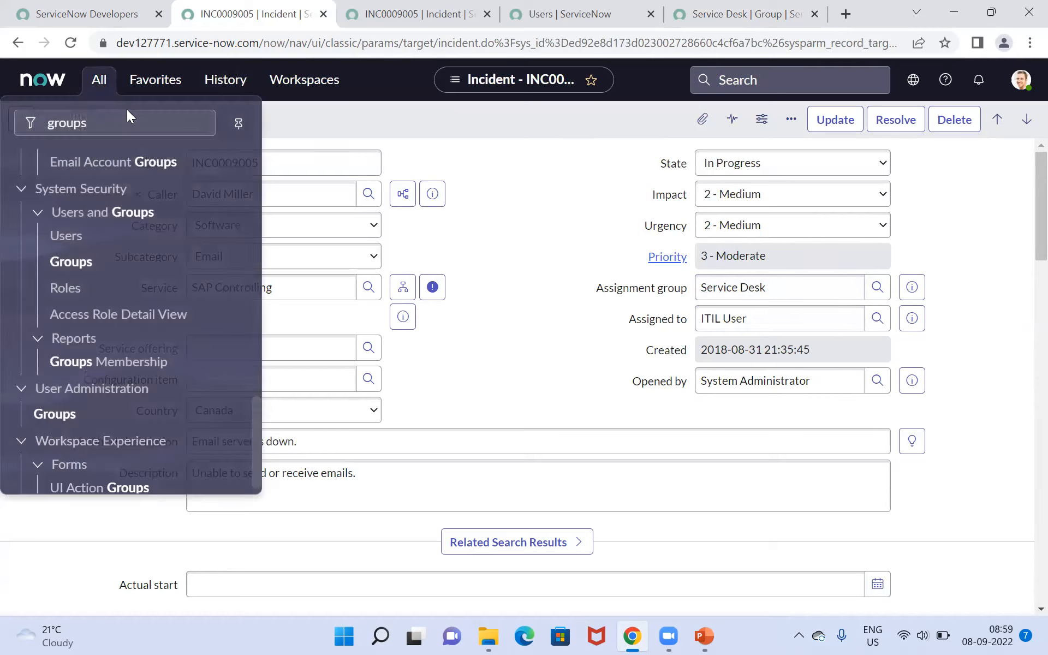
click(130, 120)
key(BackSpace)
key(BackSpace)
key(BackSpace)
key(BackSpace)
key(BackSpace)
key(BackSpace)
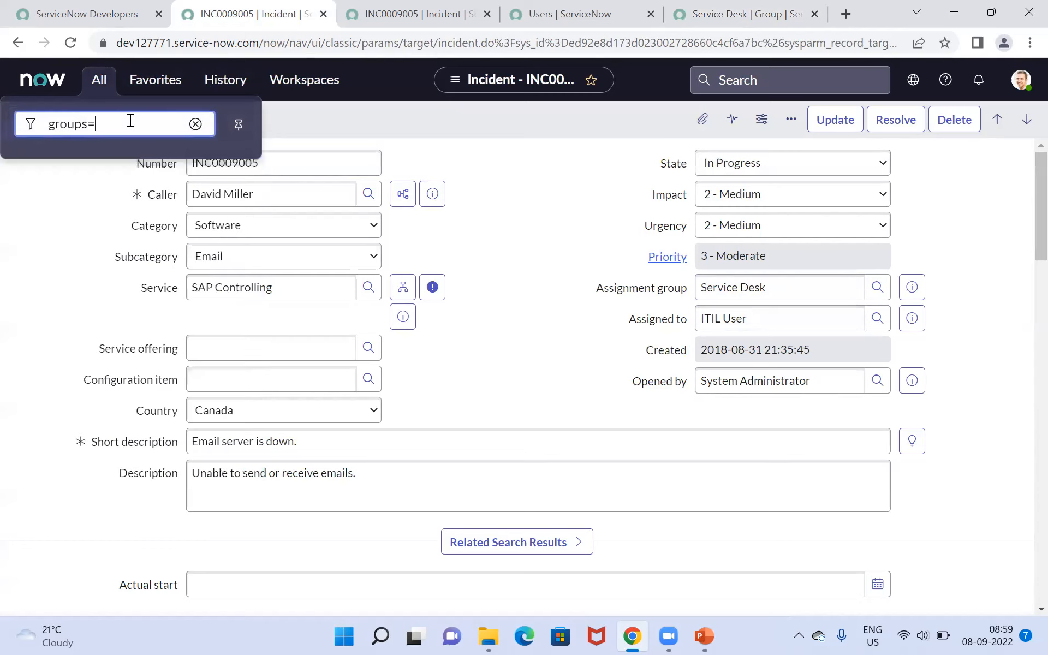
text(inc)
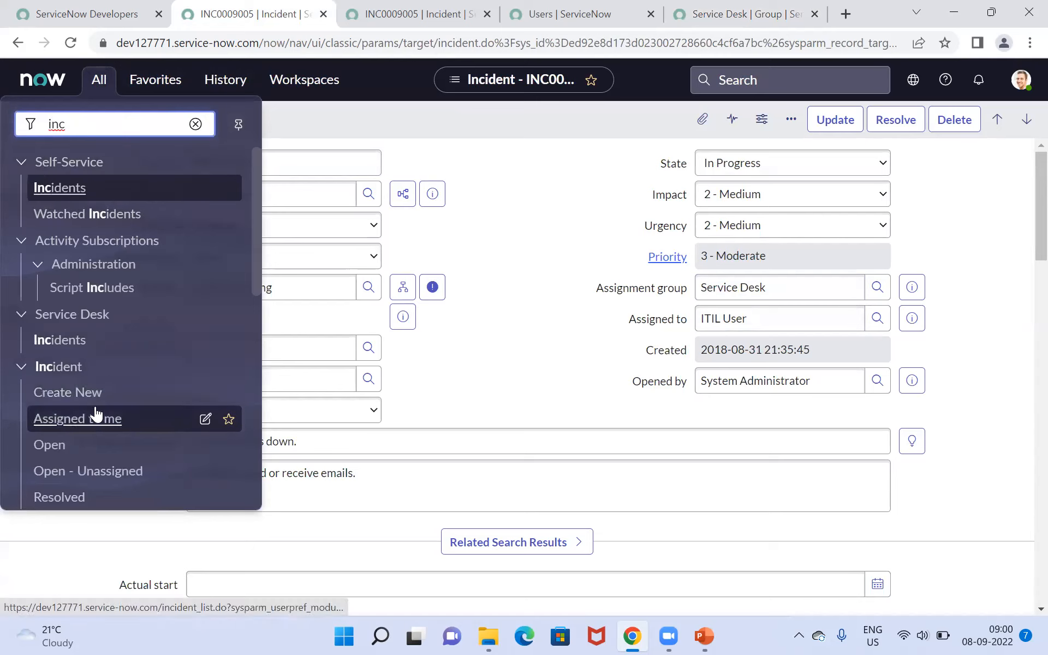
click(91, 404)
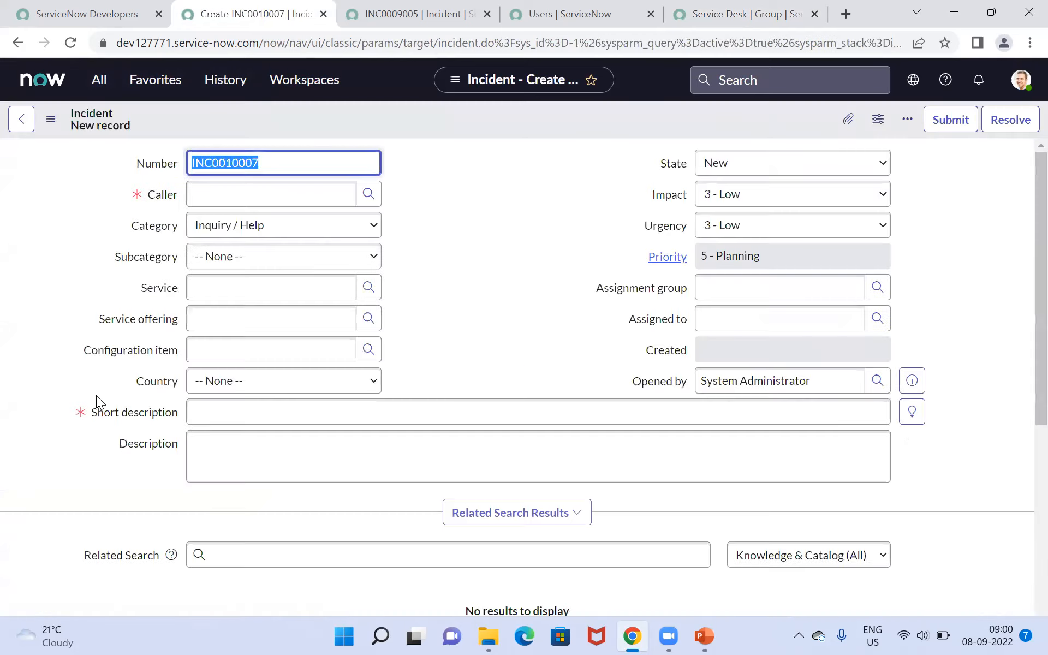
- Enter the short description "lernen class test", choose the second user suggested for "s" as caller, and save the new incident
click(257, 416)
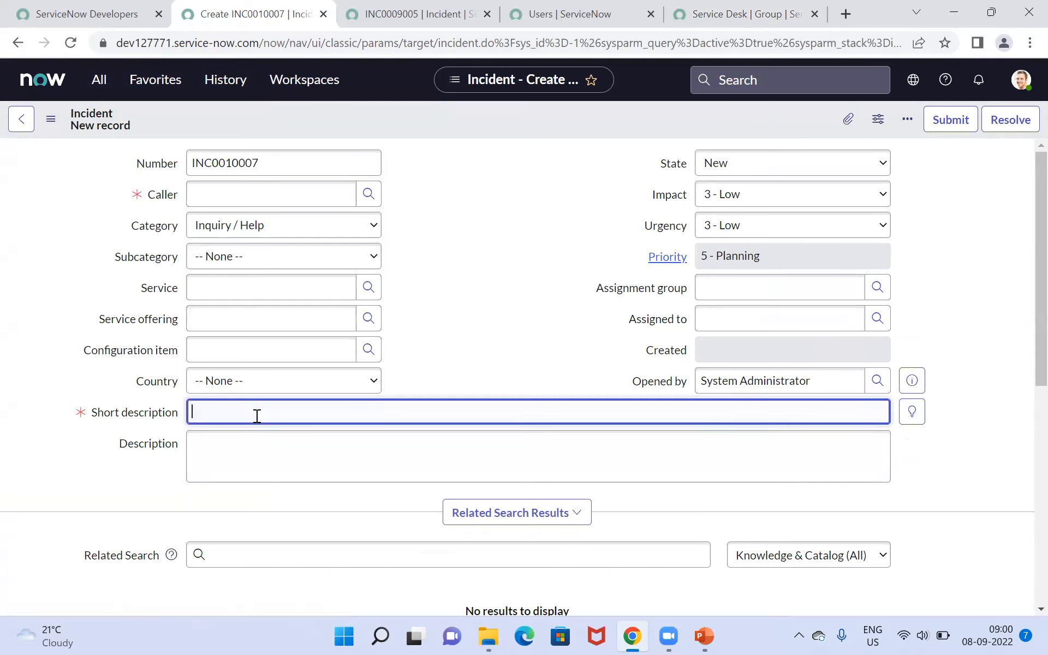
text(lernneen cl)
click(296, 200)
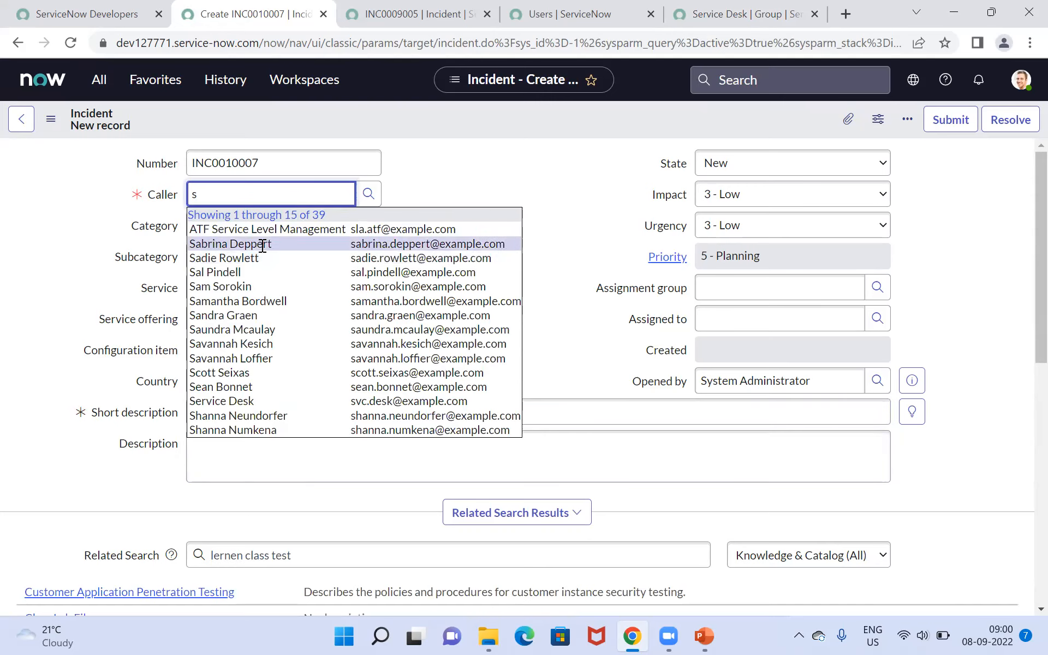
click(262, 243)
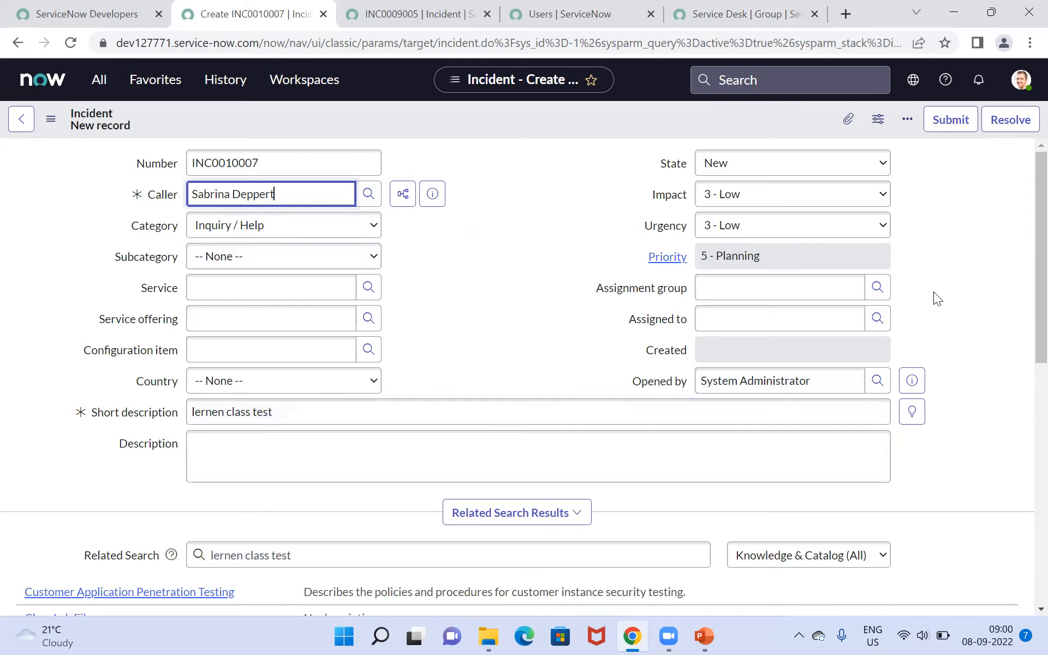
right_click(711, 127)
click(735, 135)
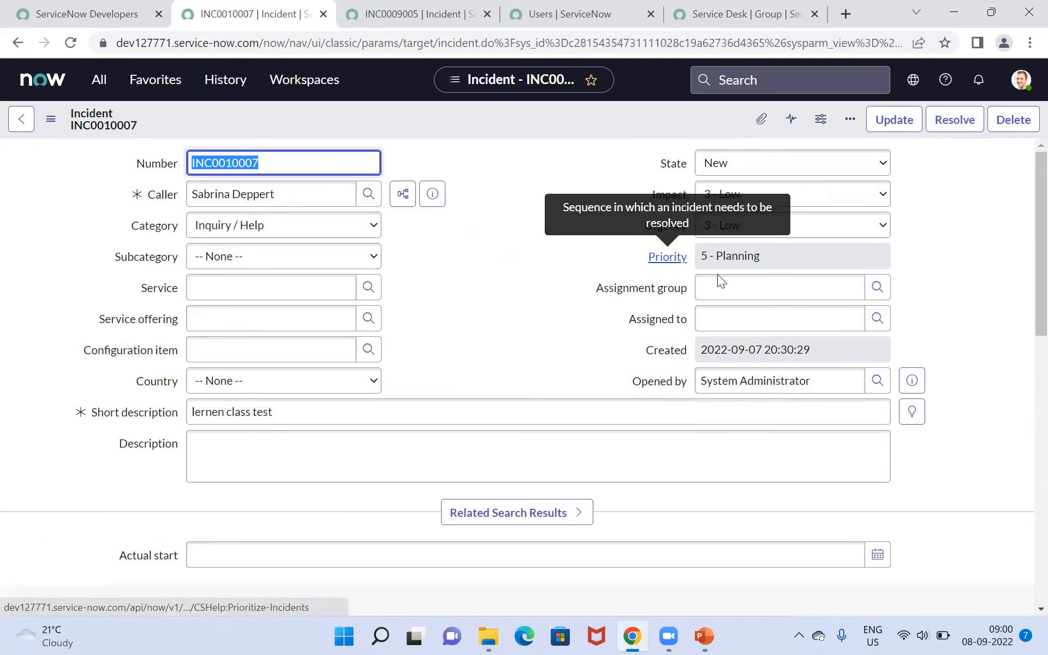
- Search the groups for "service" to set the incident's assignment group to Service Desk, and save the record
click(735, 292)
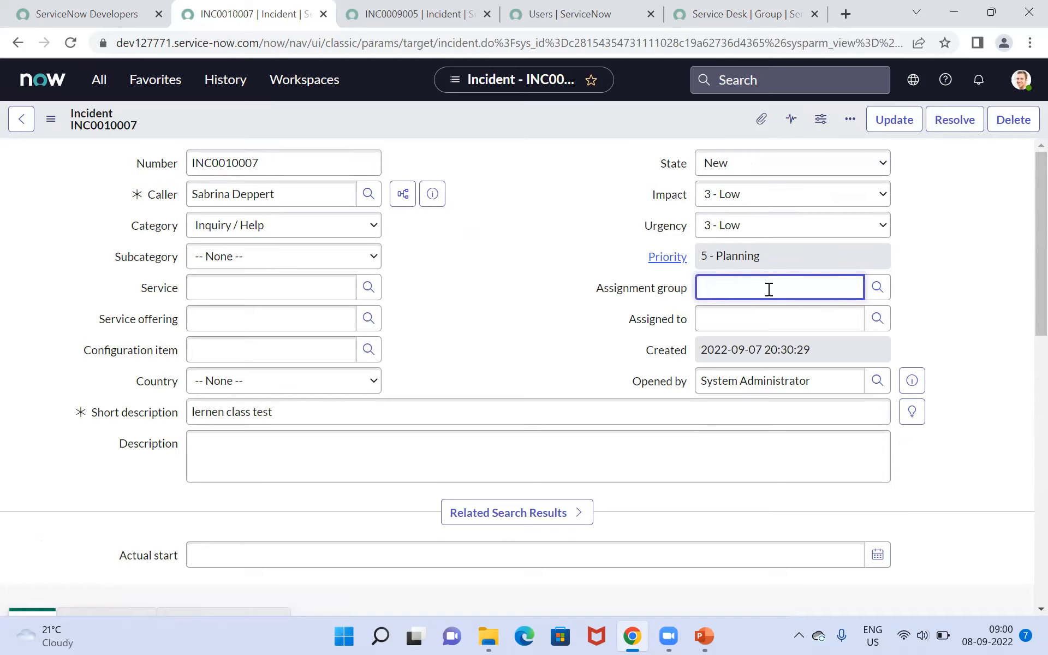
click(877, 287)
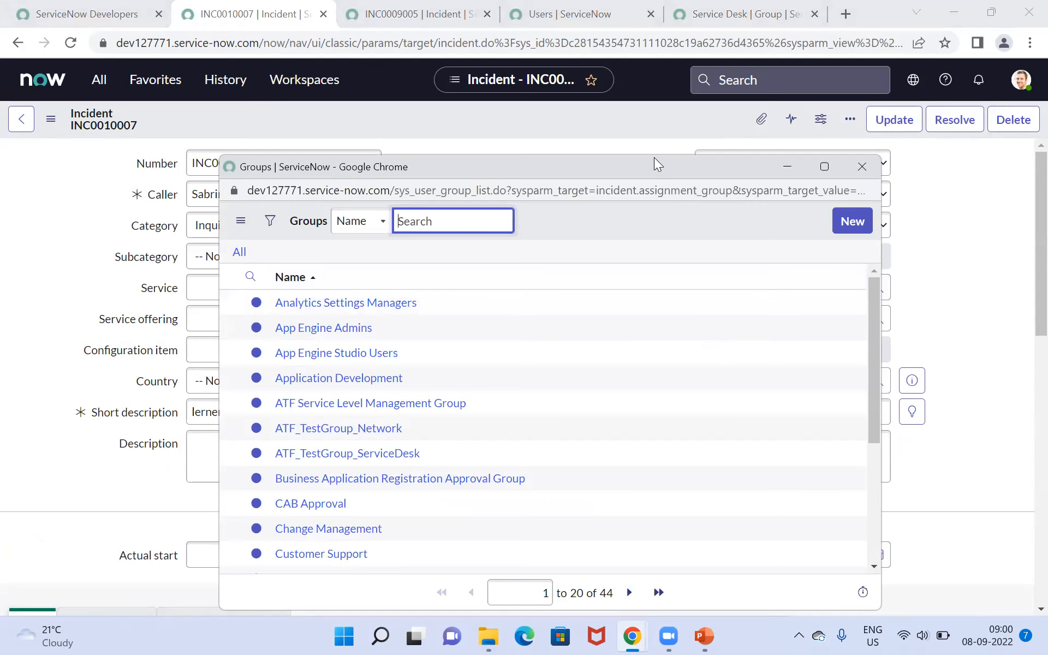
drag(654, 157, 628, 95)
scroll(851, 466, down, 4)
drag(851, 467, 787, 460)
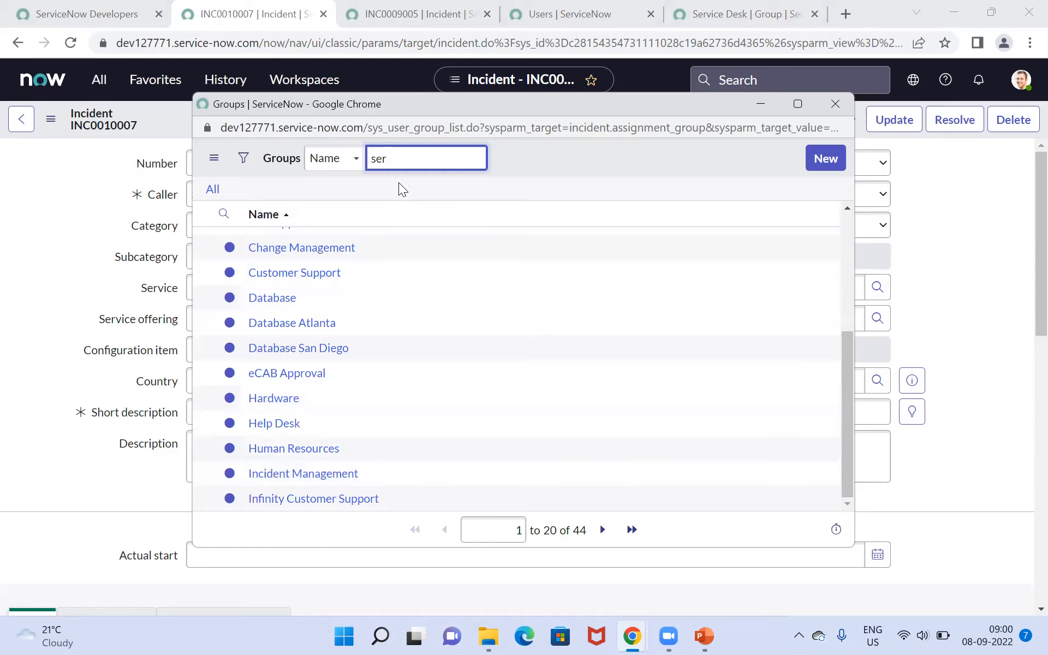
key(Return)
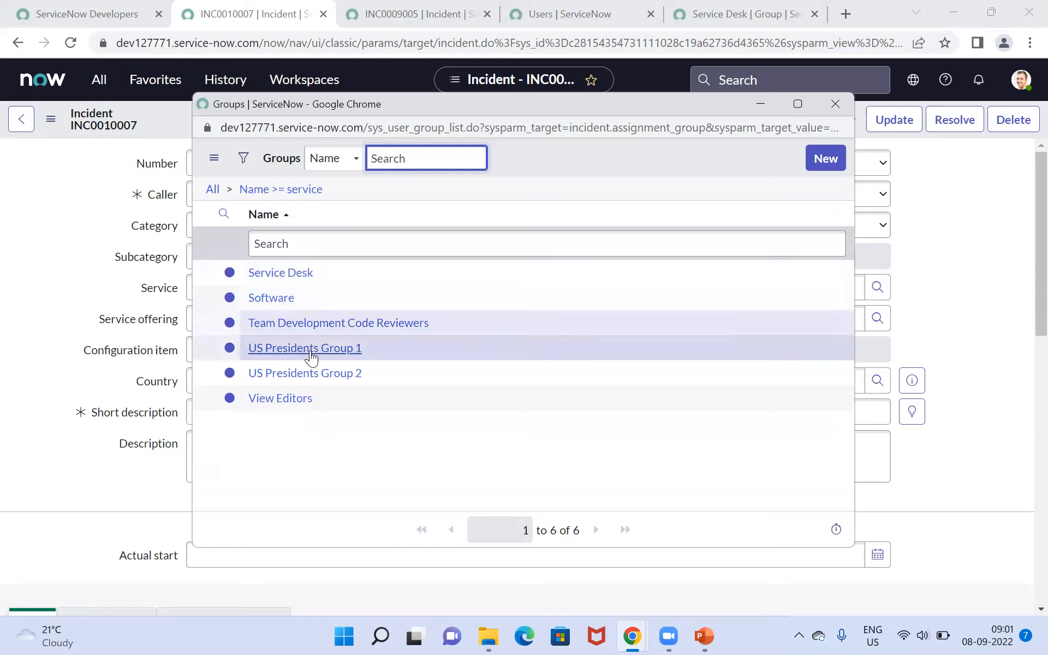
click(271, 272)
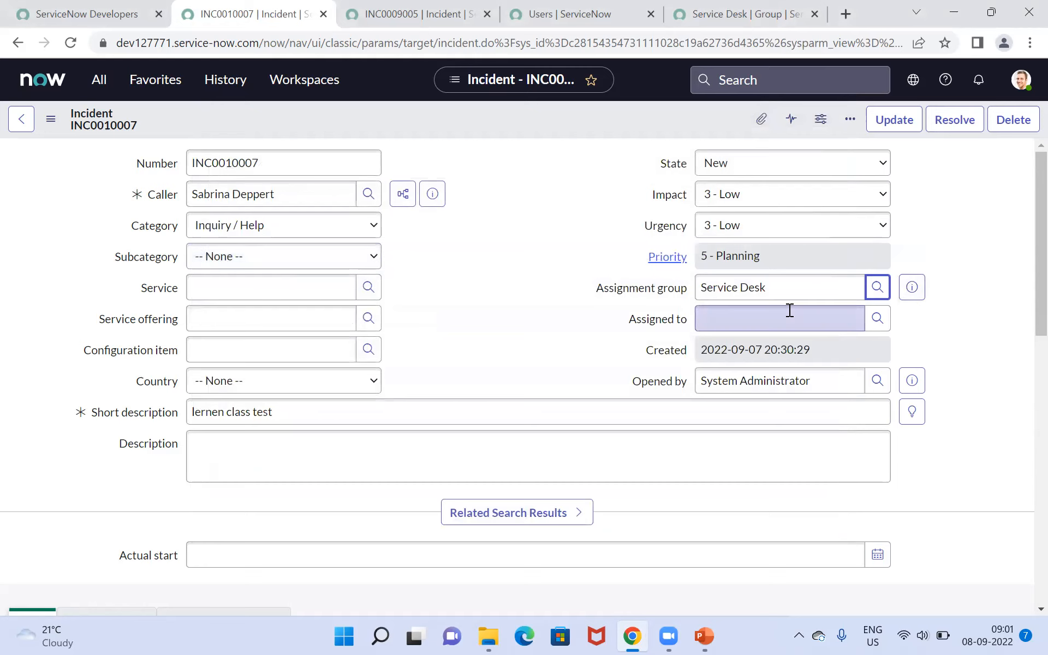
right_click(698, 107)
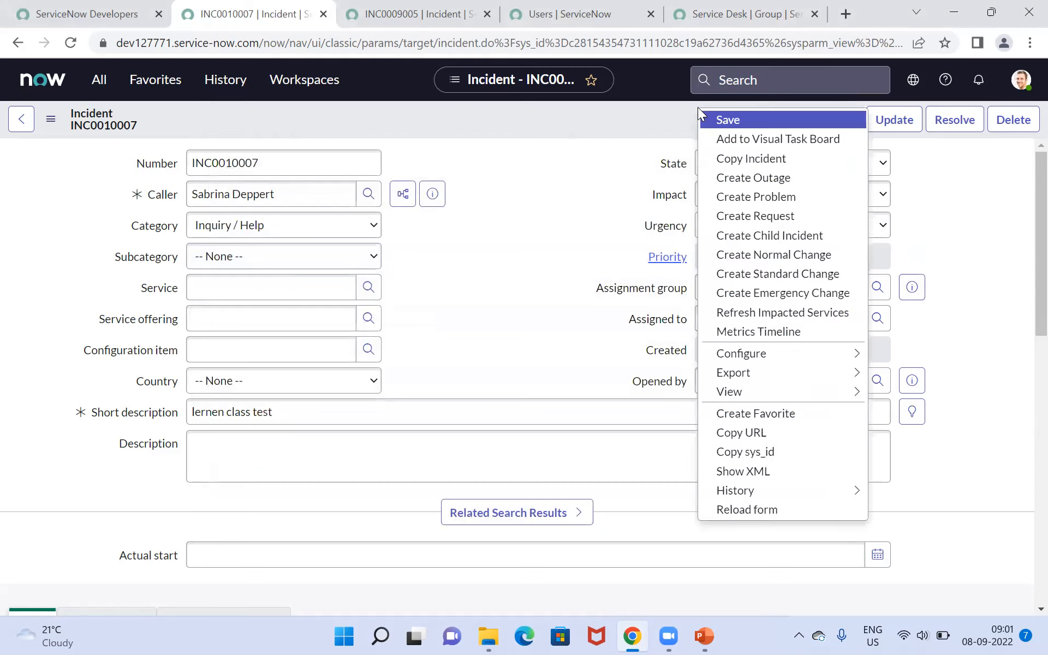
click(726, 119)
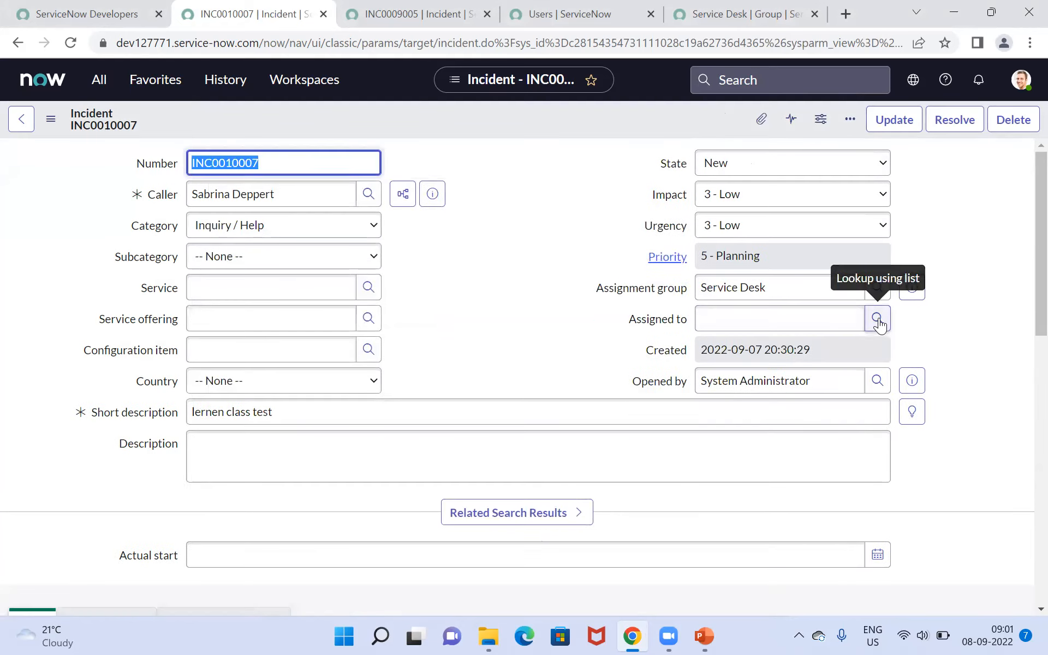
- Compare the incident's assignable users with the Service Desk group's members, and consult the Task Assignment slide in PowerPoint before returning to Chrome
click(878, 320)
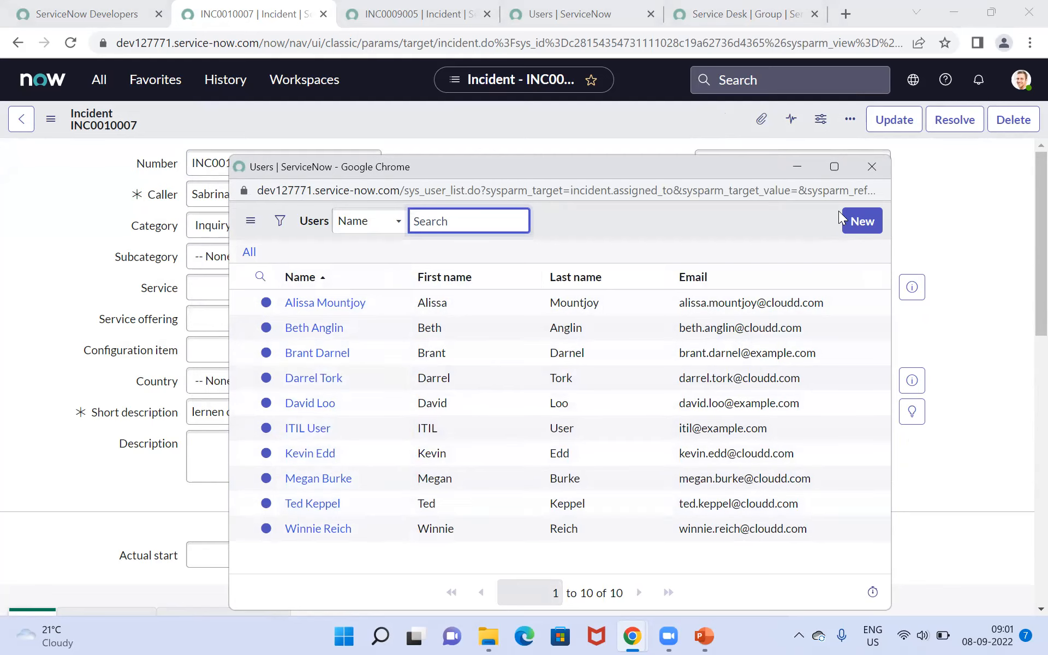
click(880, 170)
click(774, 15)
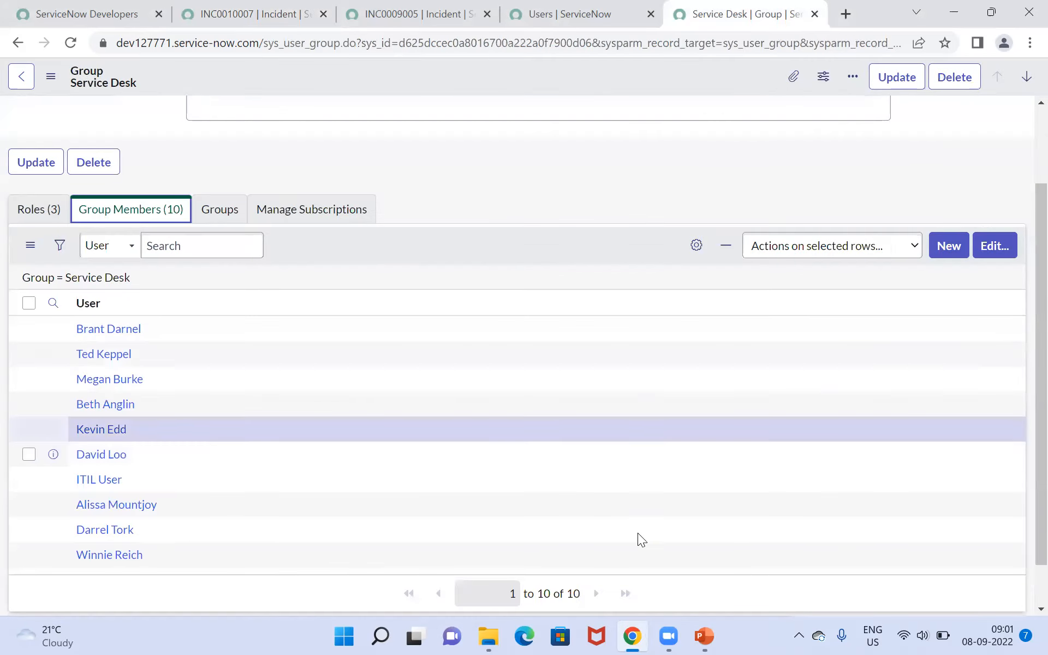
click(704, 637)
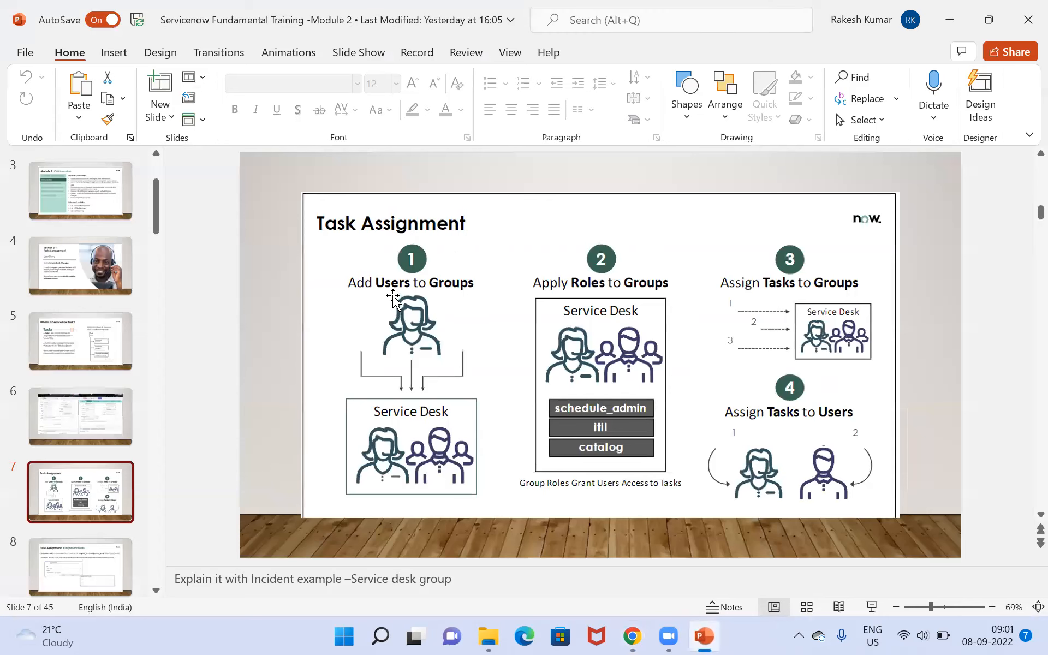
click(953, 25)
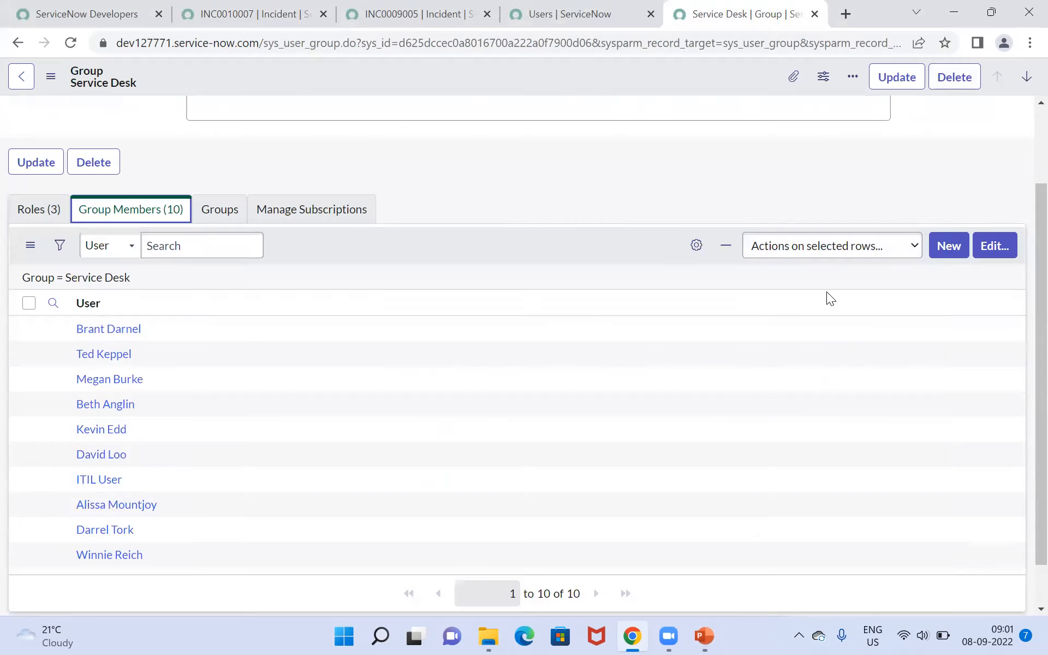
- Add the user listed directly below "cab approver" to the Service Desk group's members, and update the group record
click(1000, 249)
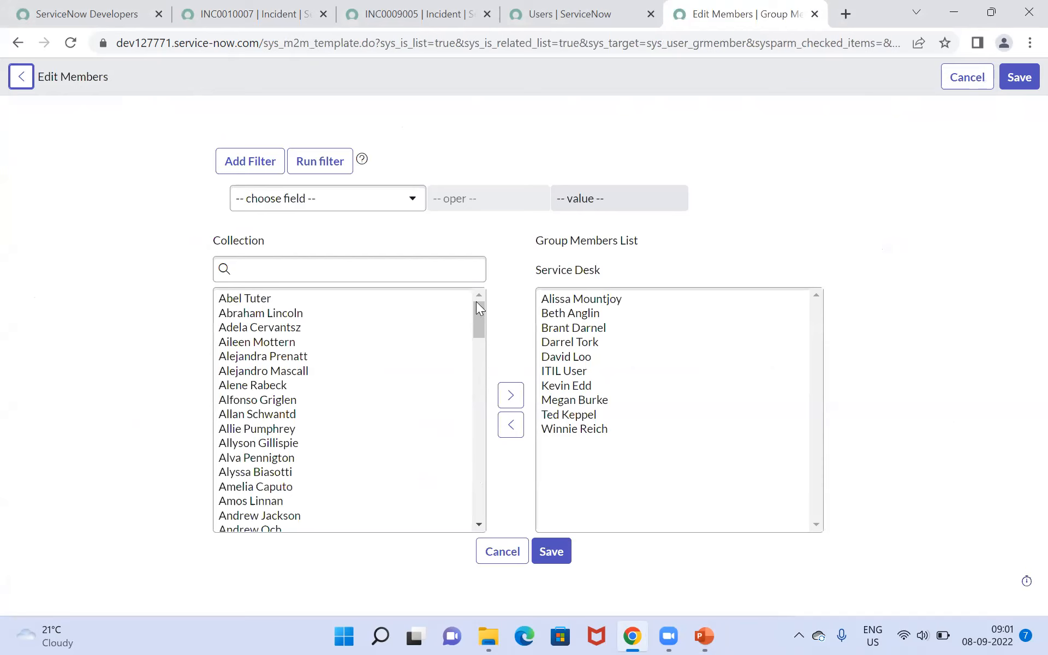
drag(479, 308, 480, 458)
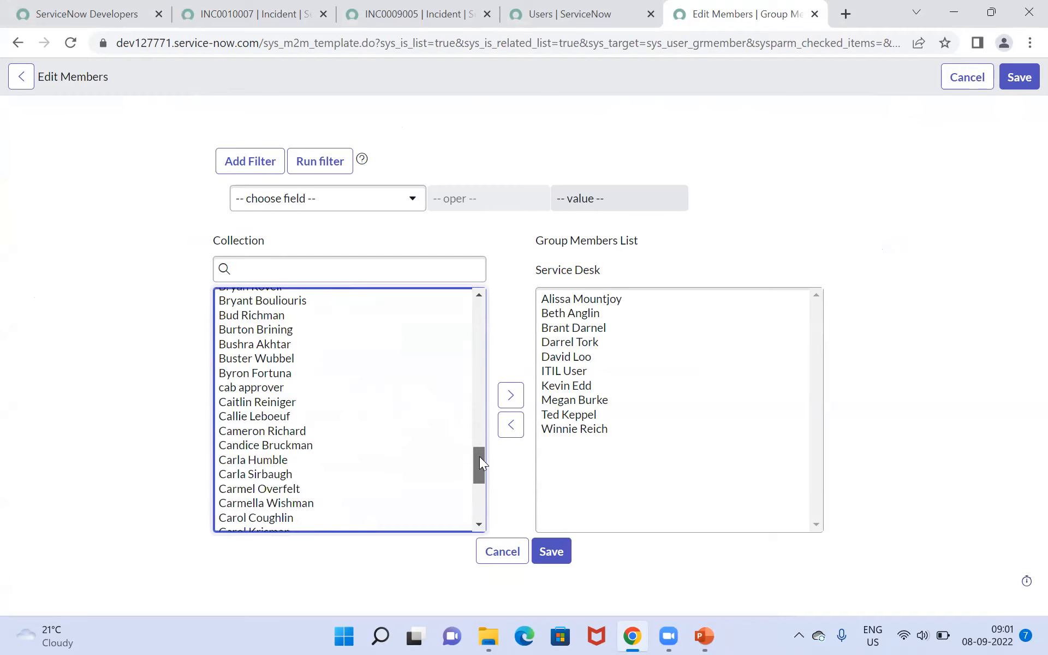
click(258, 403)
click(497, 394)
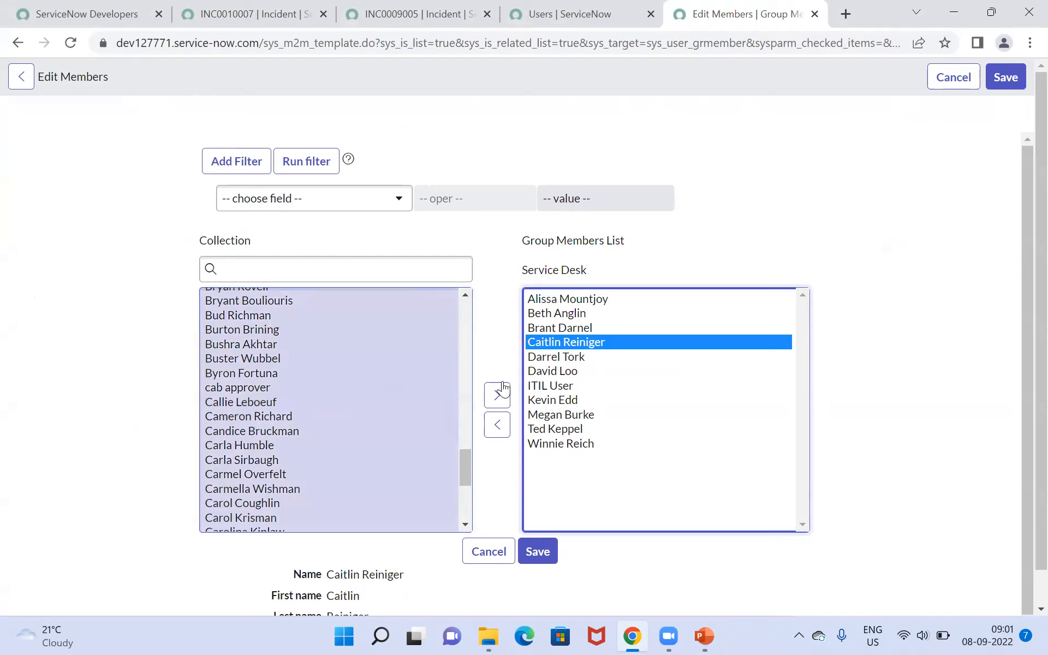
click(540, 554)
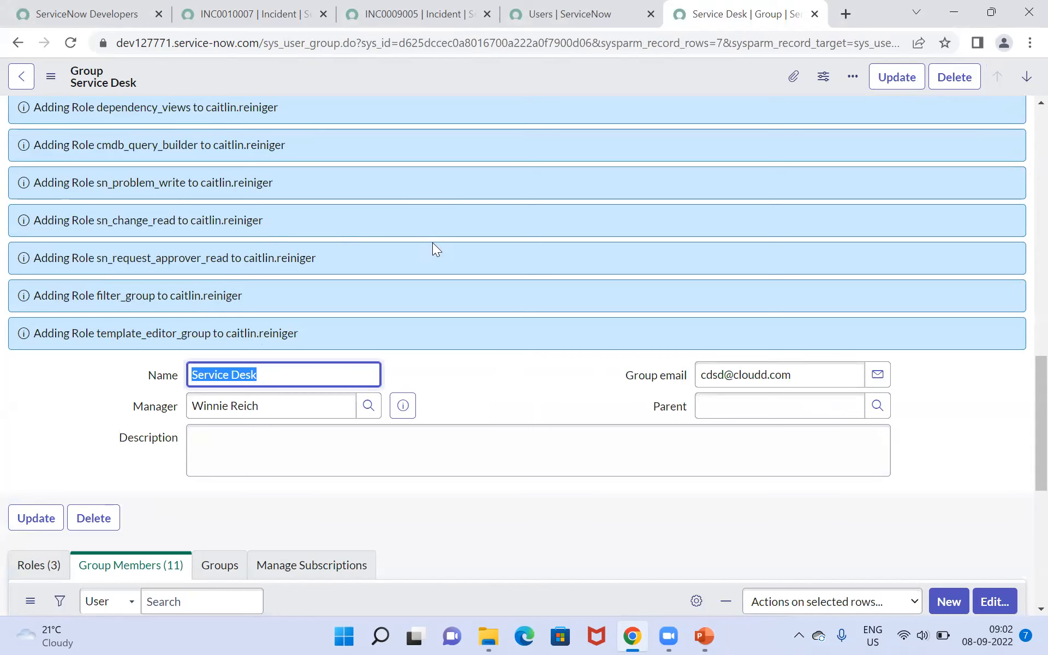
drag(1040, 423, 1022, 121)
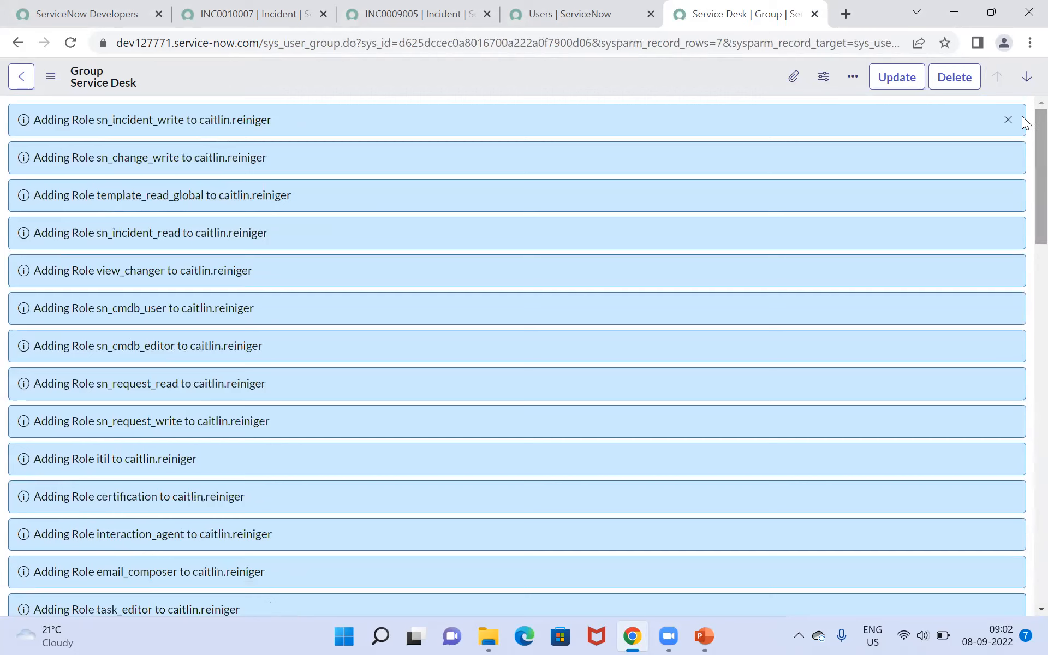
click(894, 81)
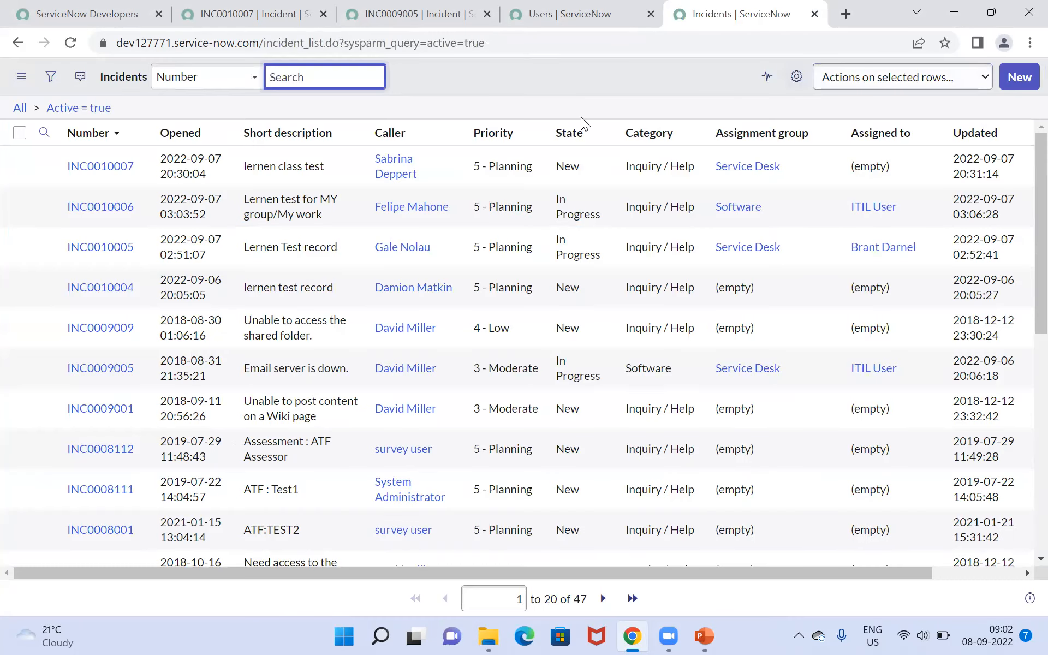
- Return to the "lernen class test" incident and assign it to the member just added to the Service Desk group
click(293, 4)
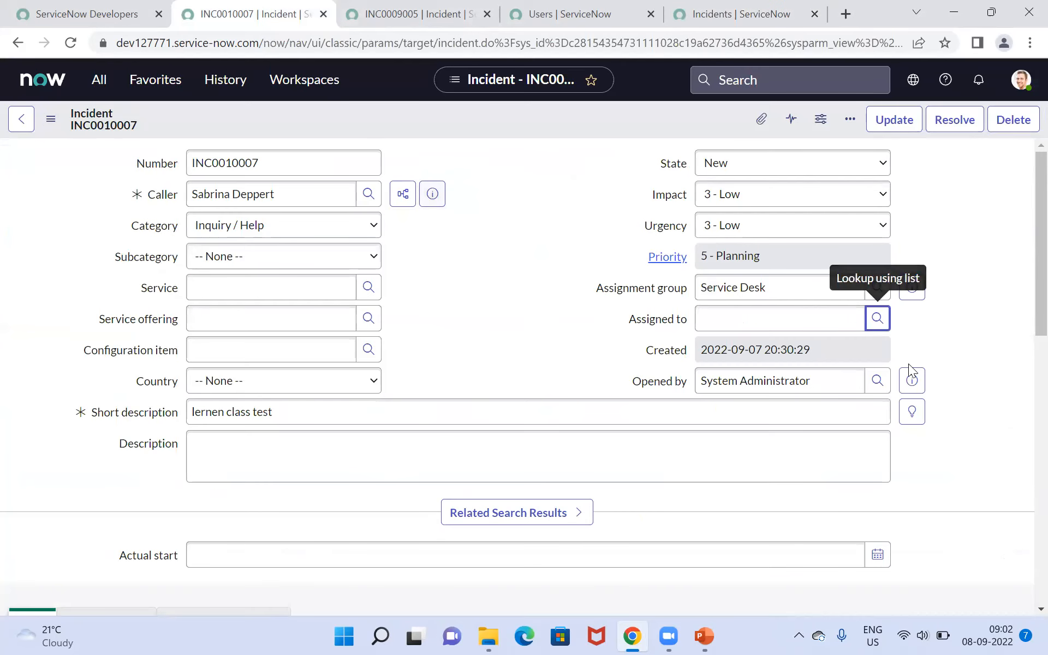
click(810, 327)
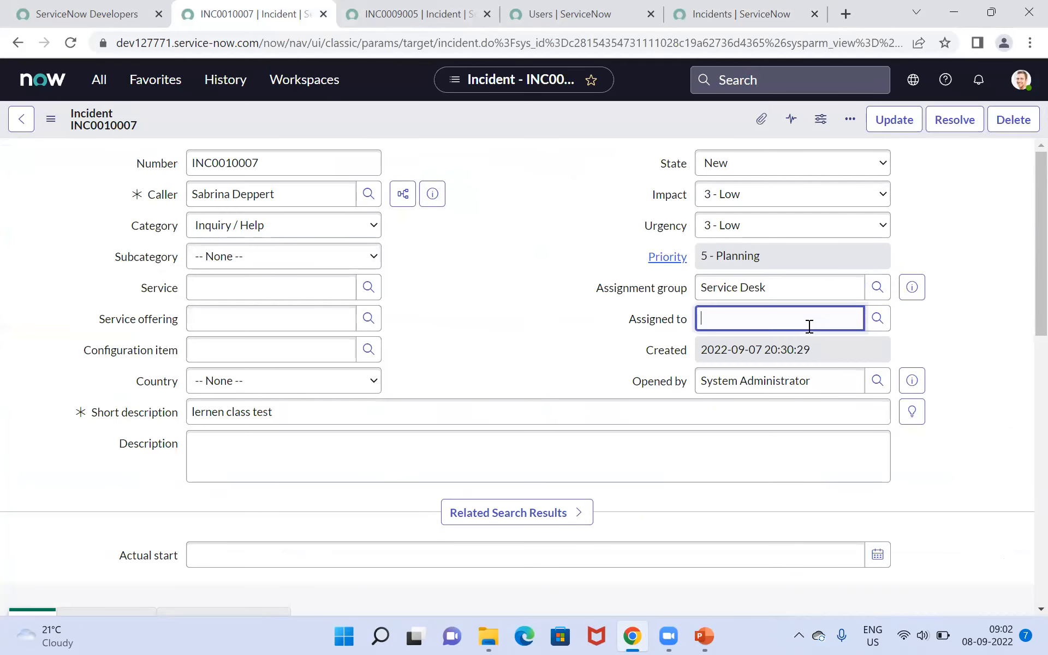
click(878, 317)
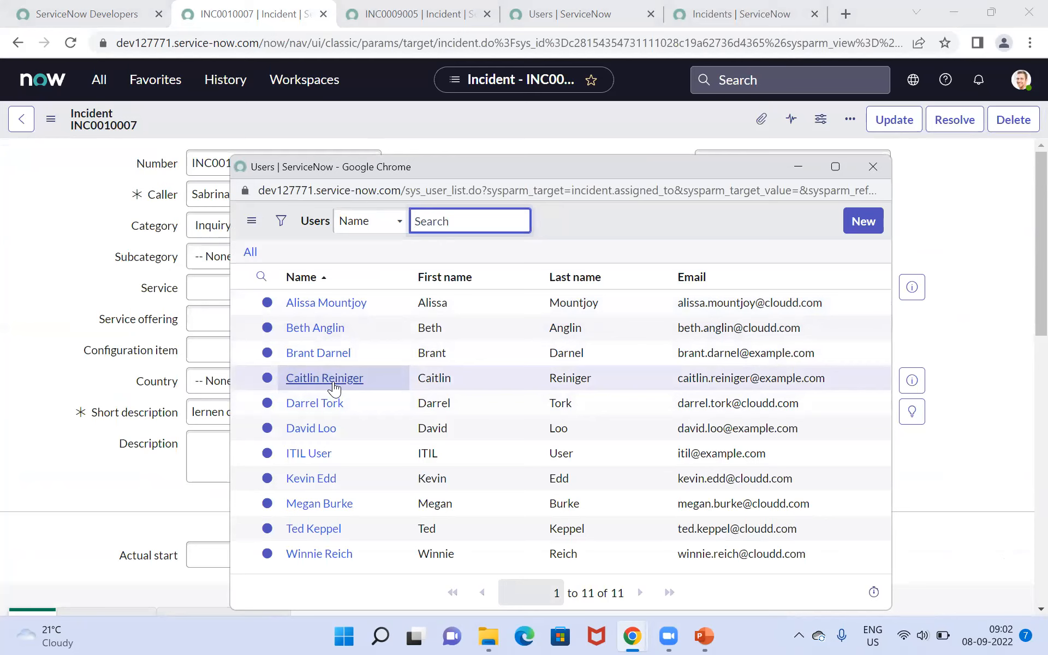
click(334, 384)
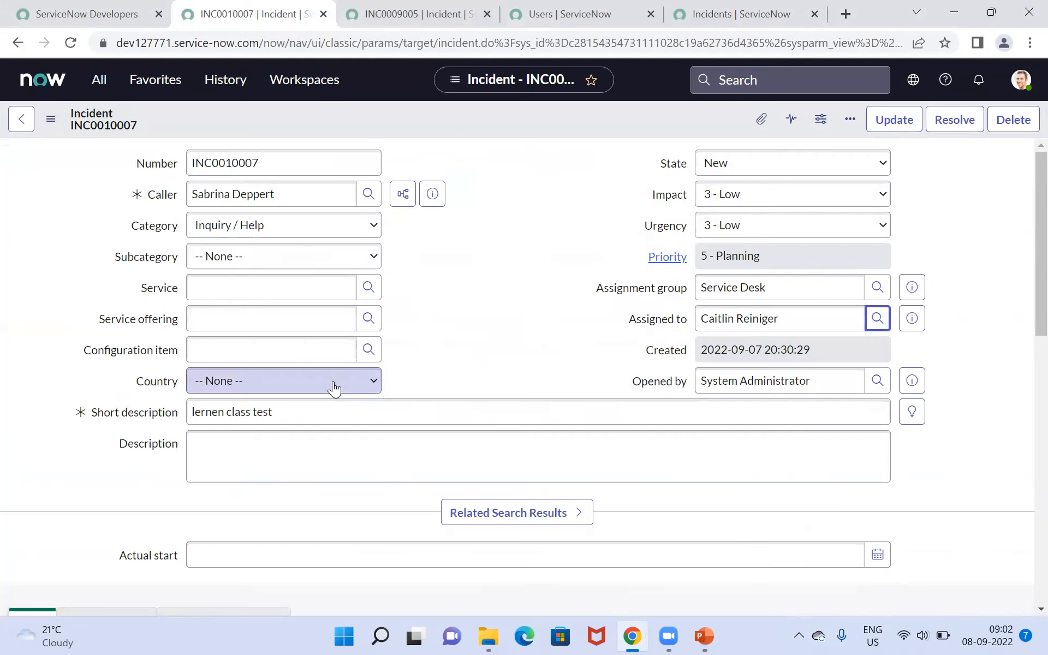
- Consult the Task Assignment slide in PowerPoint and return to the incident in Chrome
click(712, 636)
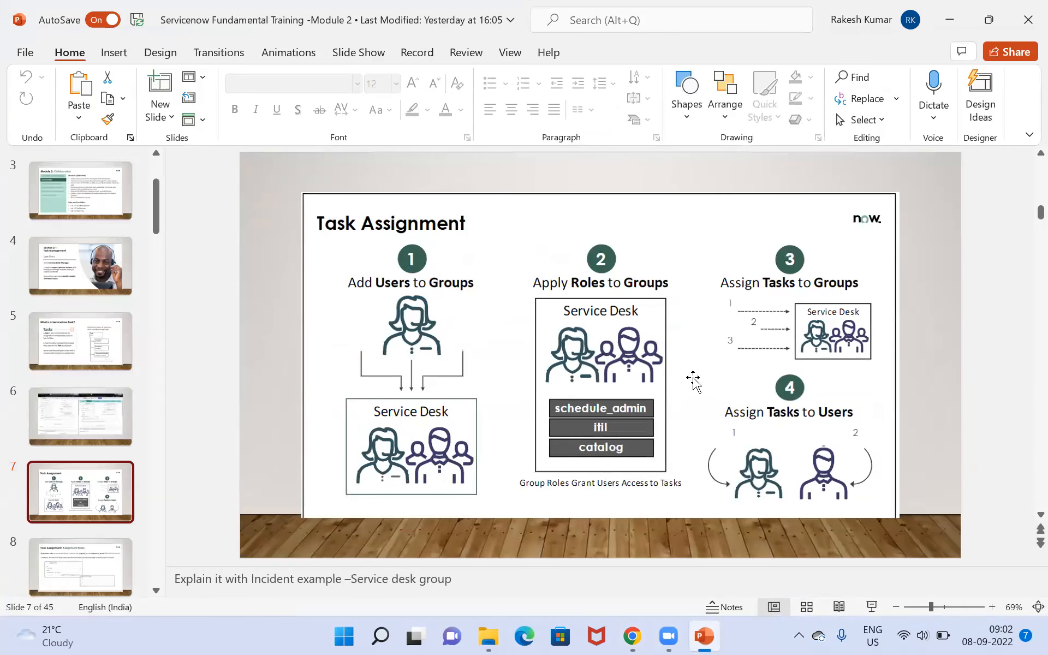
key(alt+Tab)
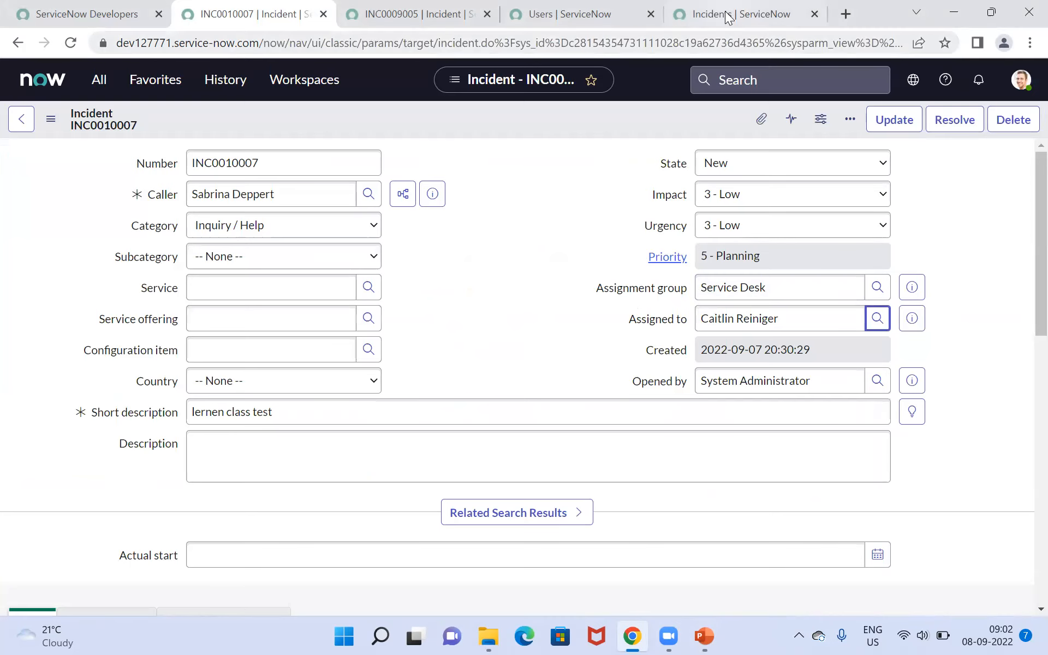
click(139, 12)
click(253, 9)
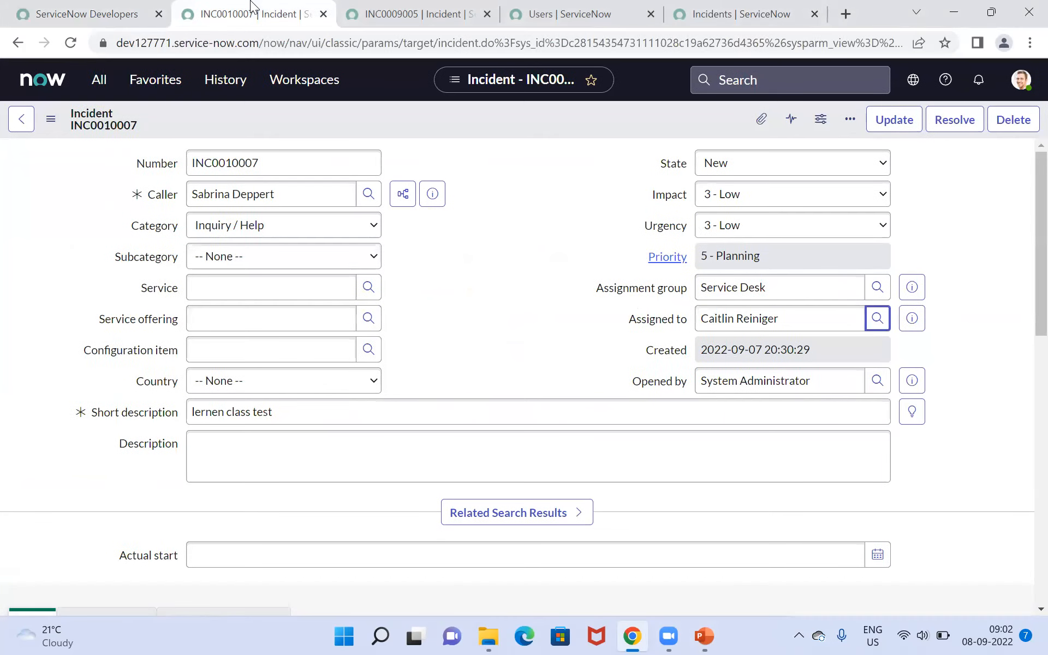
click(114, 82)
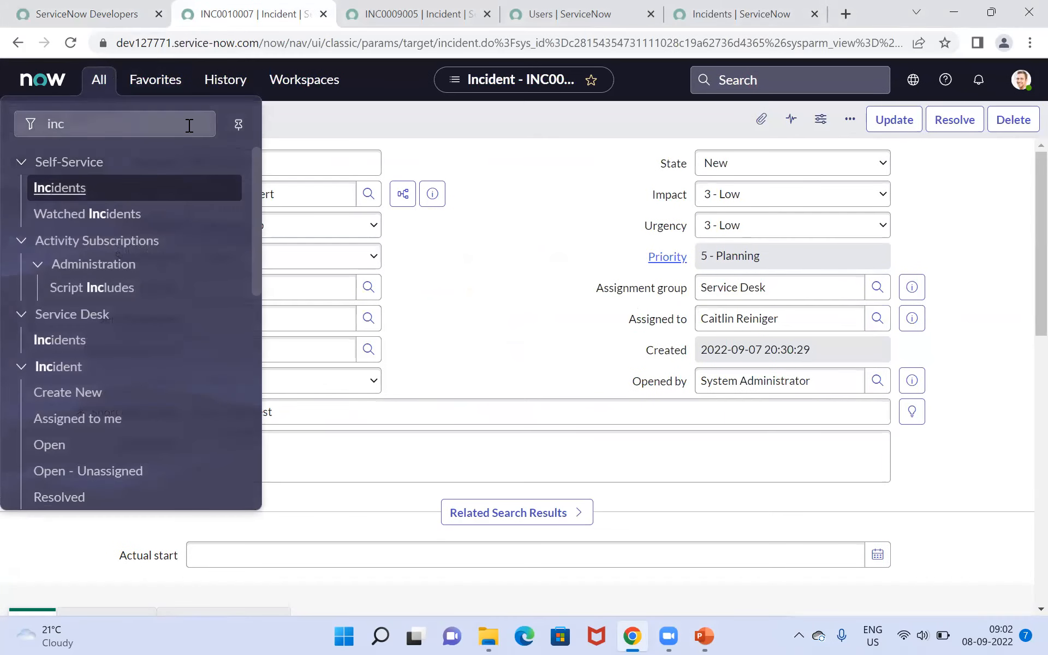
click(227, 90)
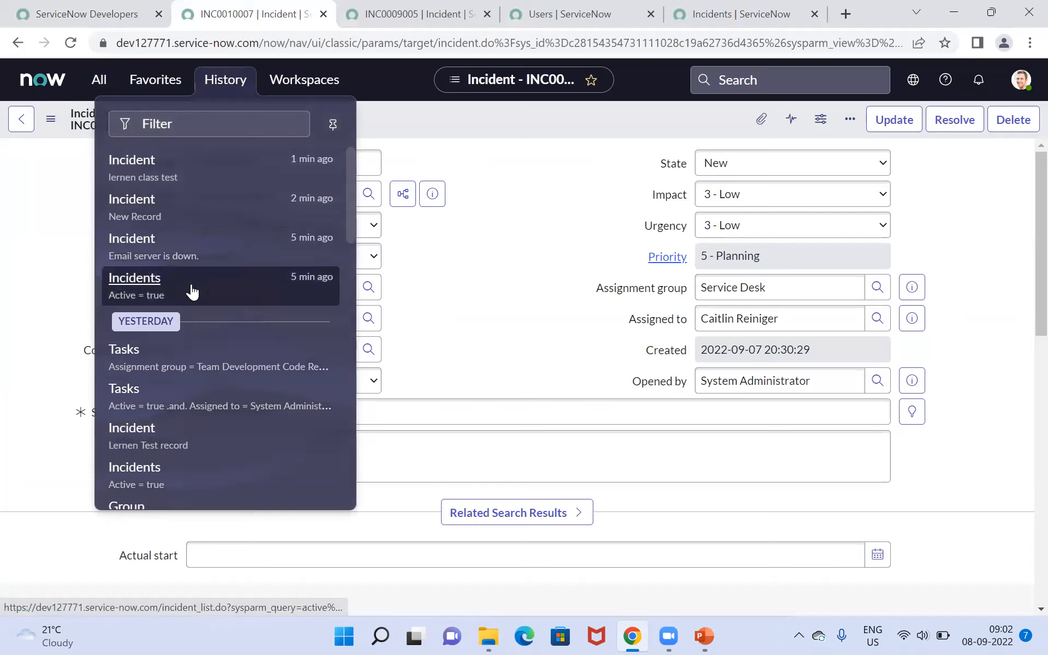
scroll(334, 317, down, 5)
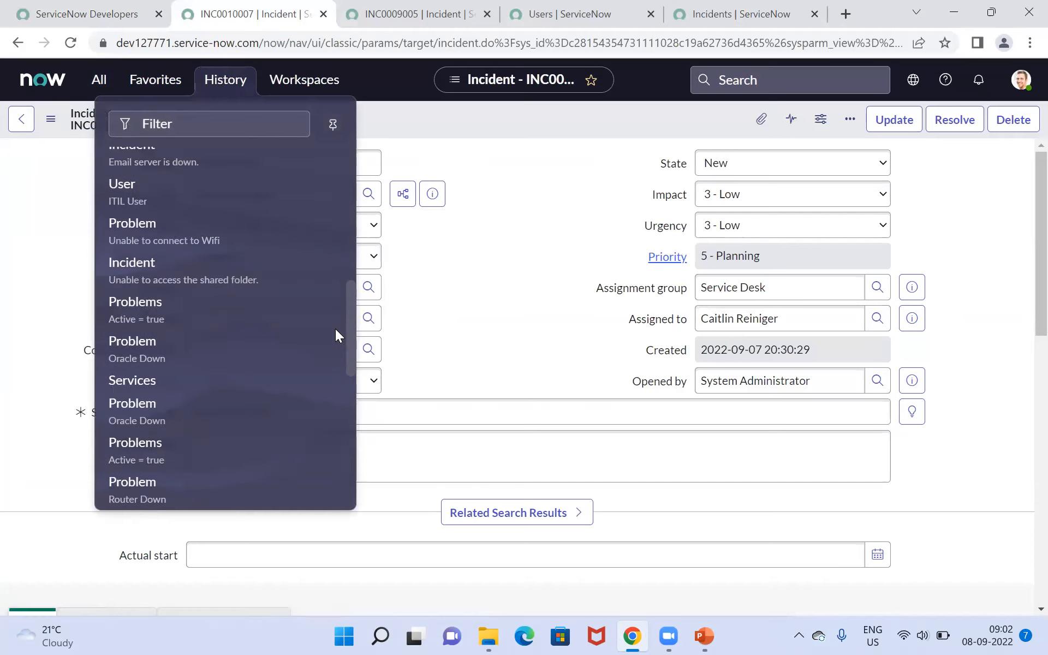
scroll(335, 318, up, 5)
- Go to the Groups list under User Administration, leaving the incident without saving its changes
click(100, 82)
text(inc)
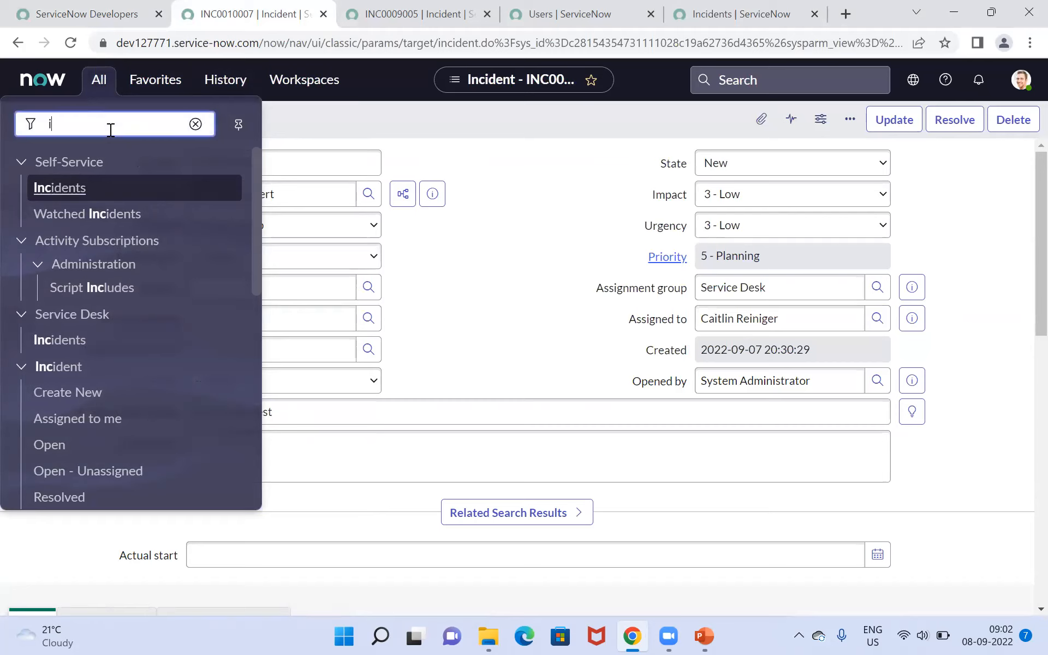
key(BackSpace)
text(groups)
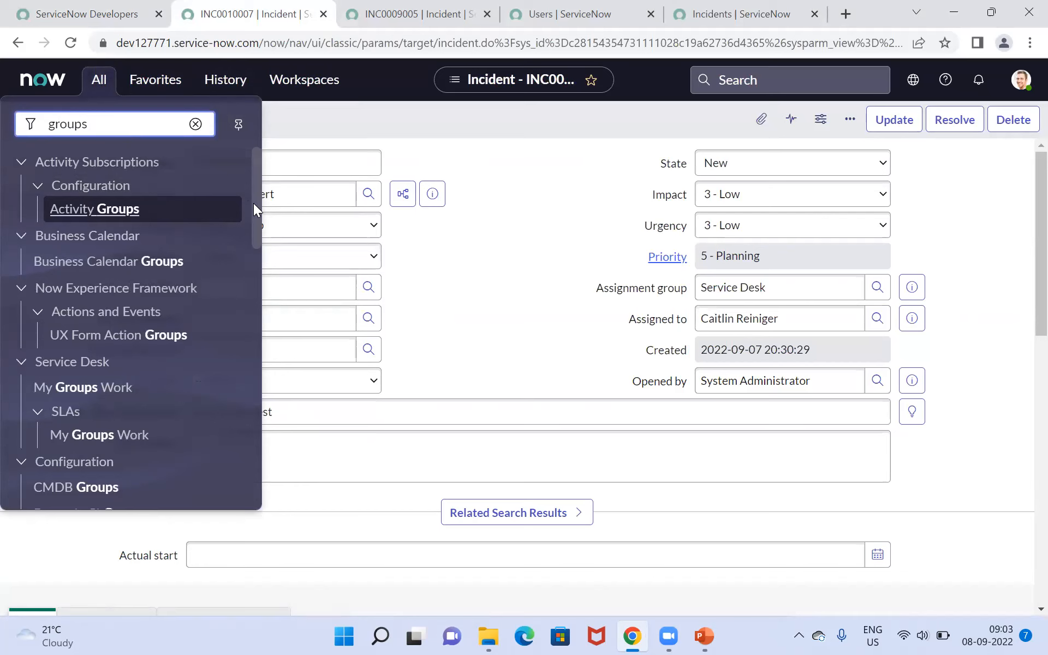
drag(255, 204, 253, 469)
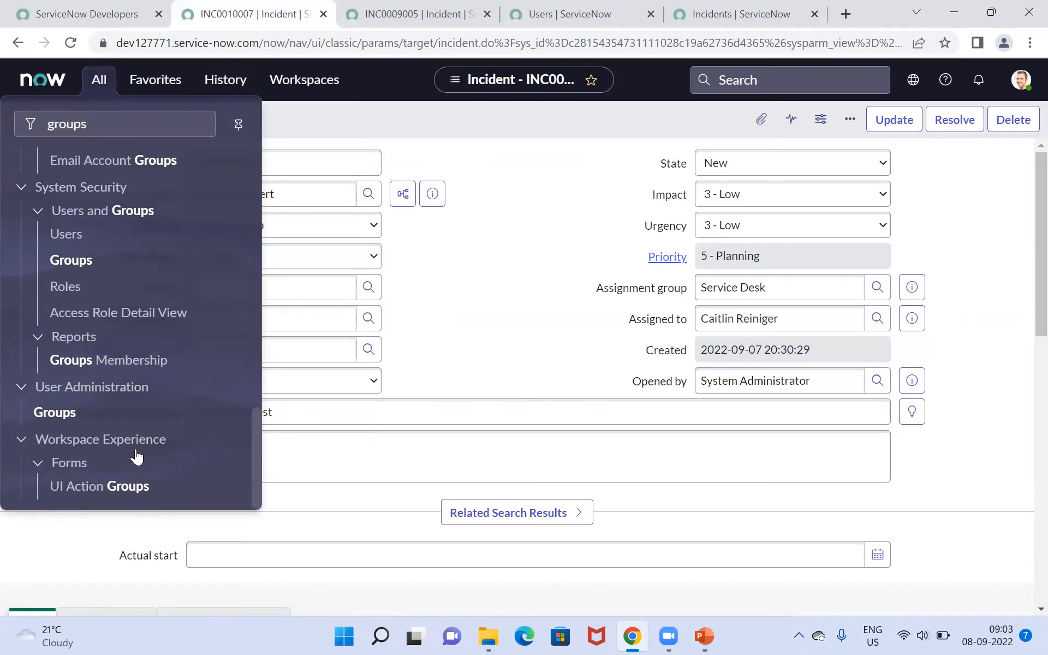
click(55, 412)
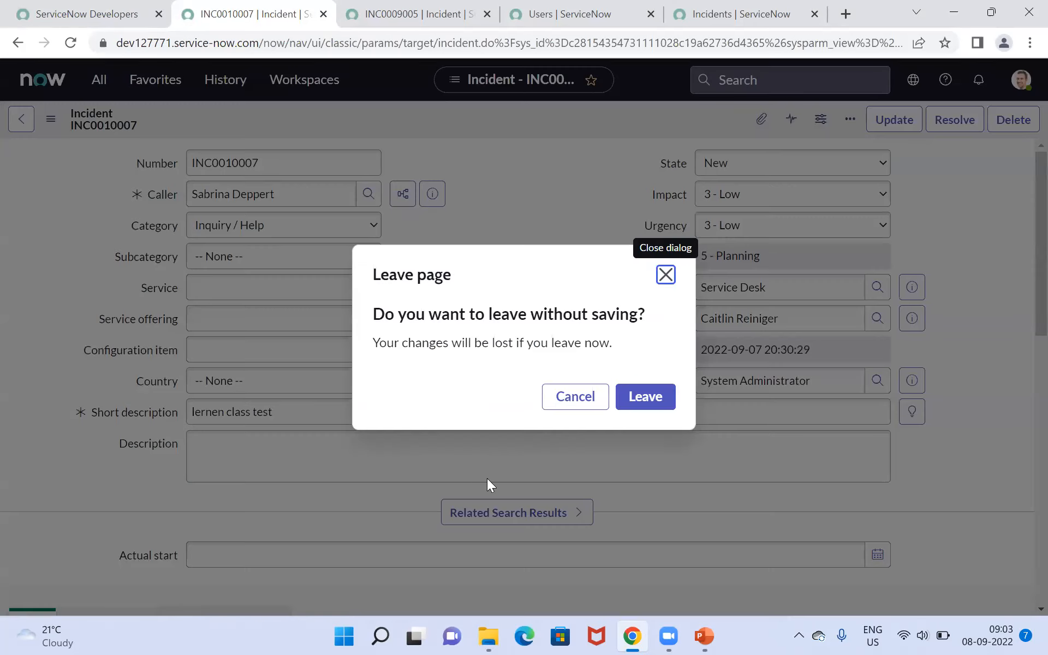
click(638, 407)
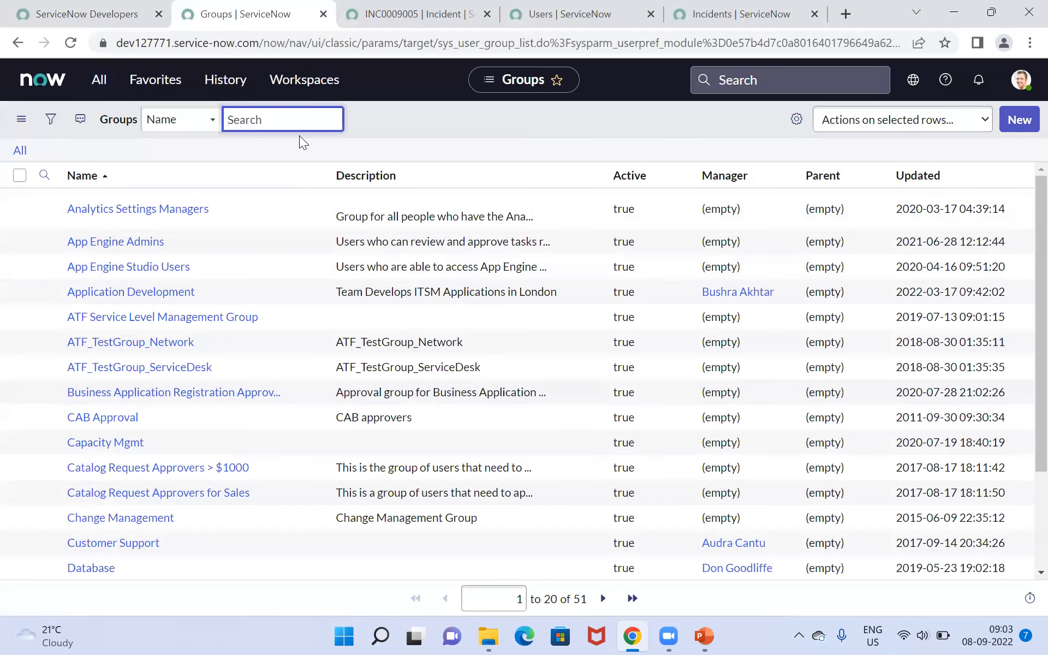
- Search the groups by name for "Service" and open the Service Desk group record
text(Service)
key(Return)
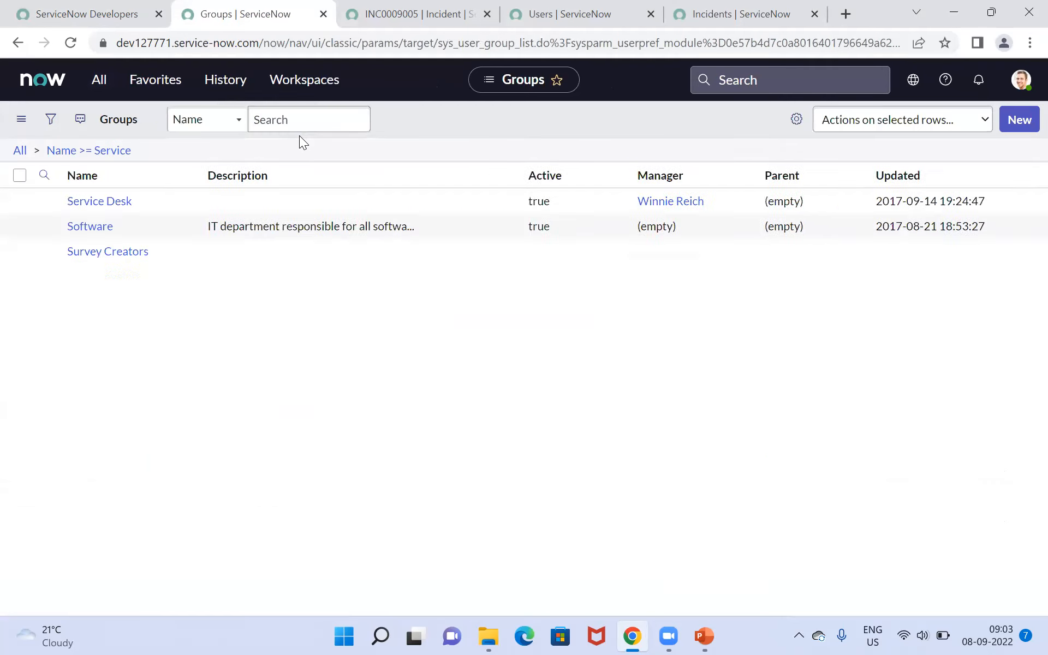
click(103, 237)
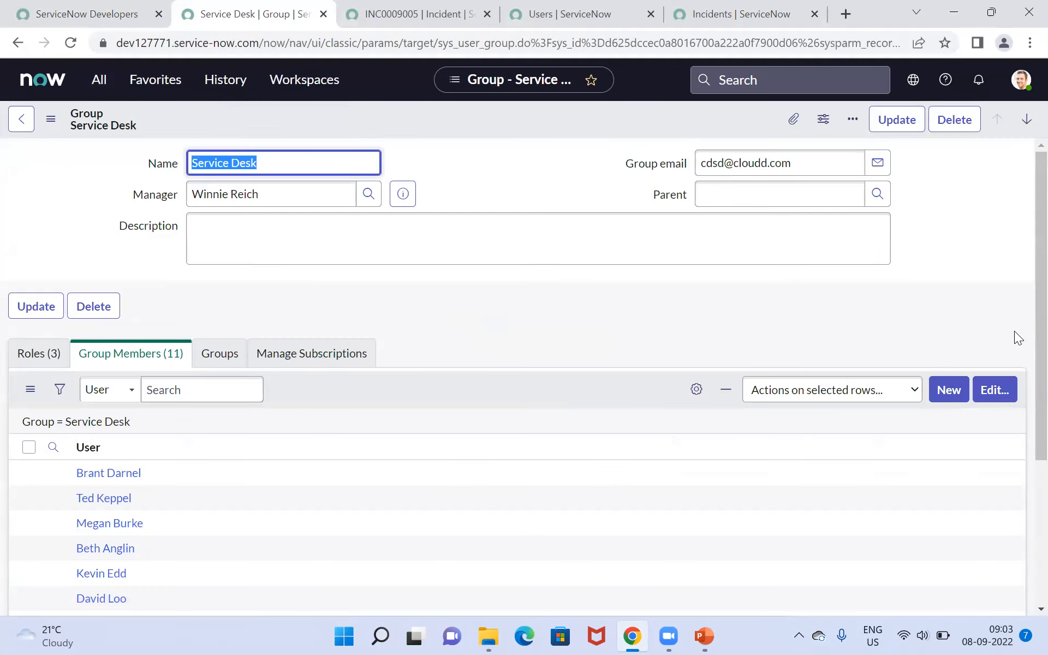
- Compare the roles granted to the Service Desk group with the Task Assignment slide in PowerPoint, ending on the group record in Chrome
key(alt+Tab)
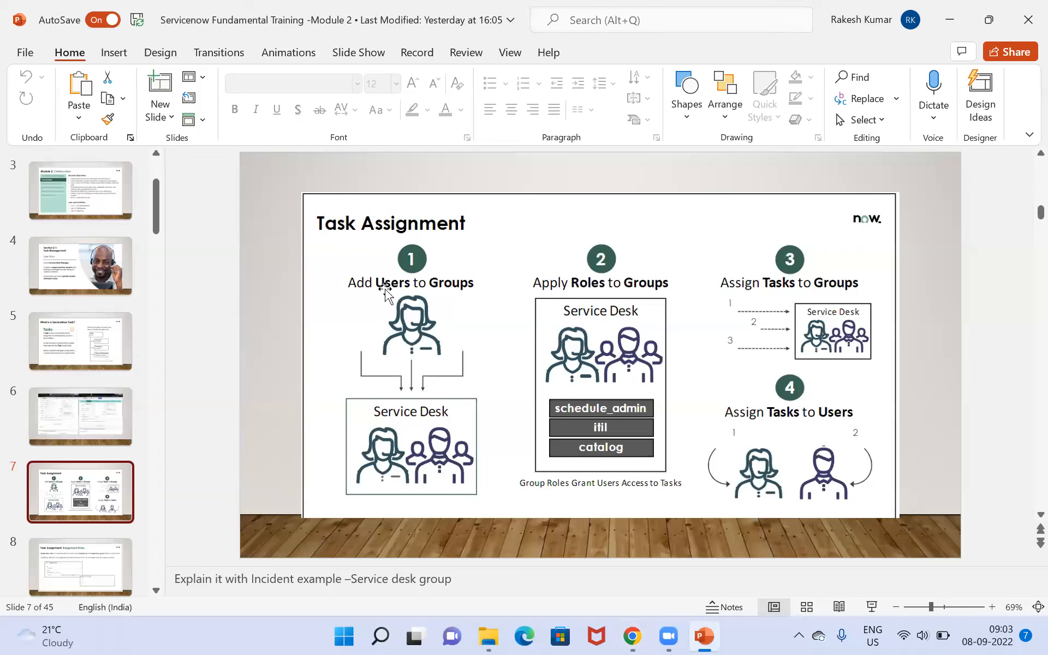
key(alt+Tab)
key(alt+Tab)
key(alt+Tab)
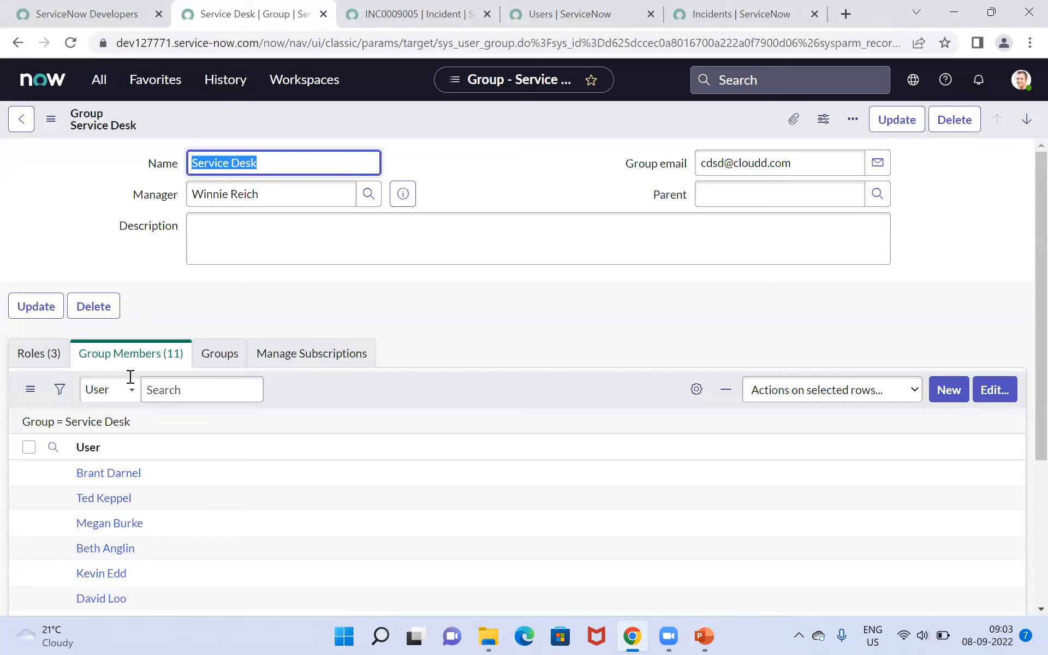
click(31, 353)
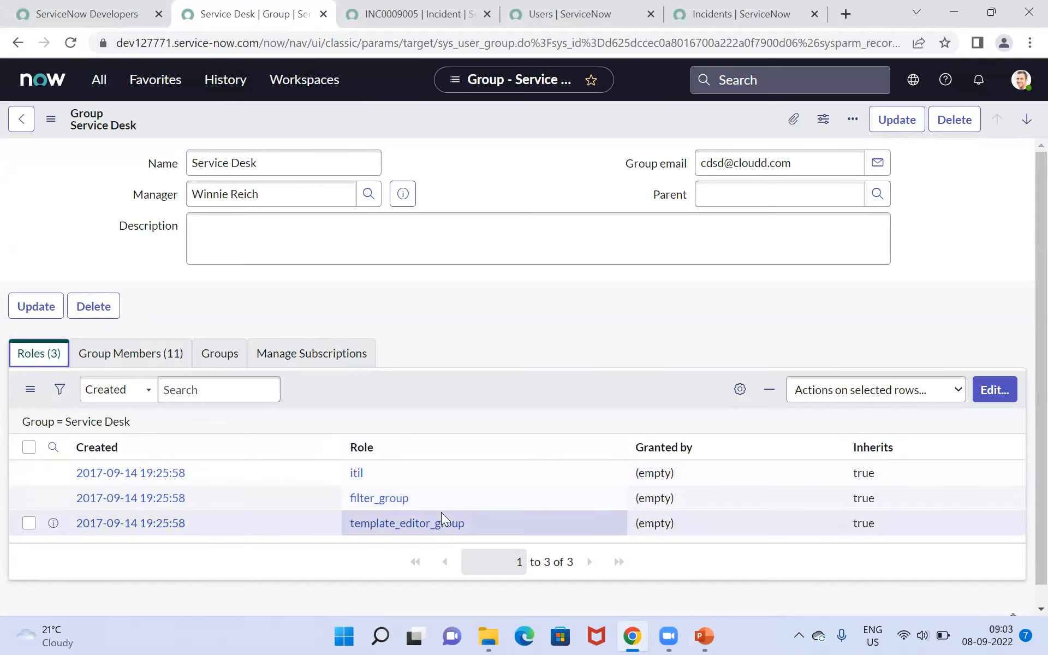
click(468, 523)
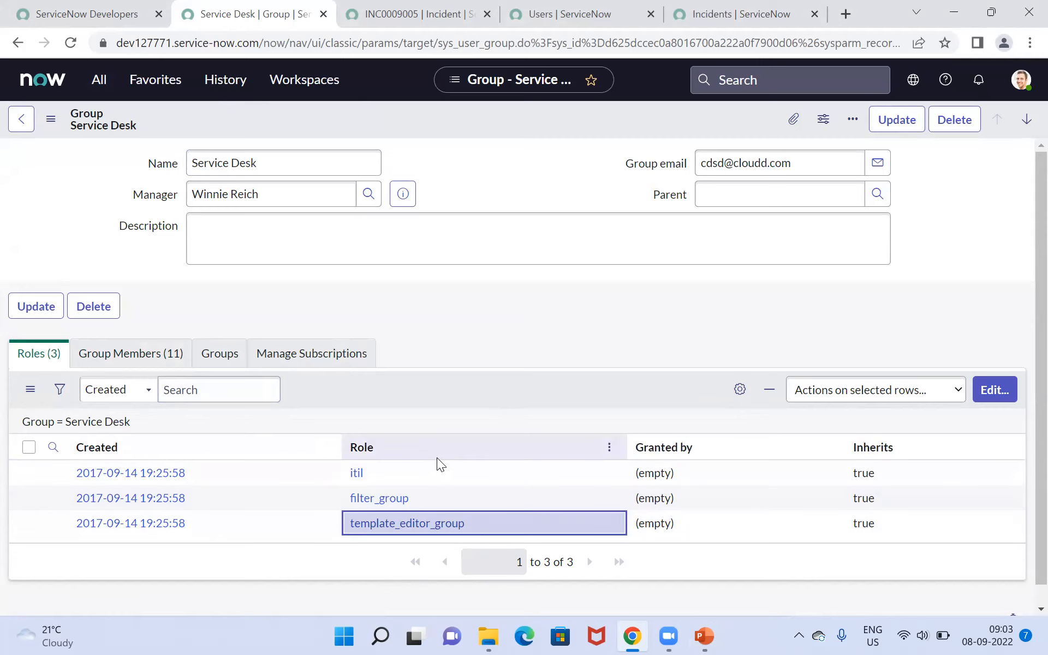
key(alt+Tab)
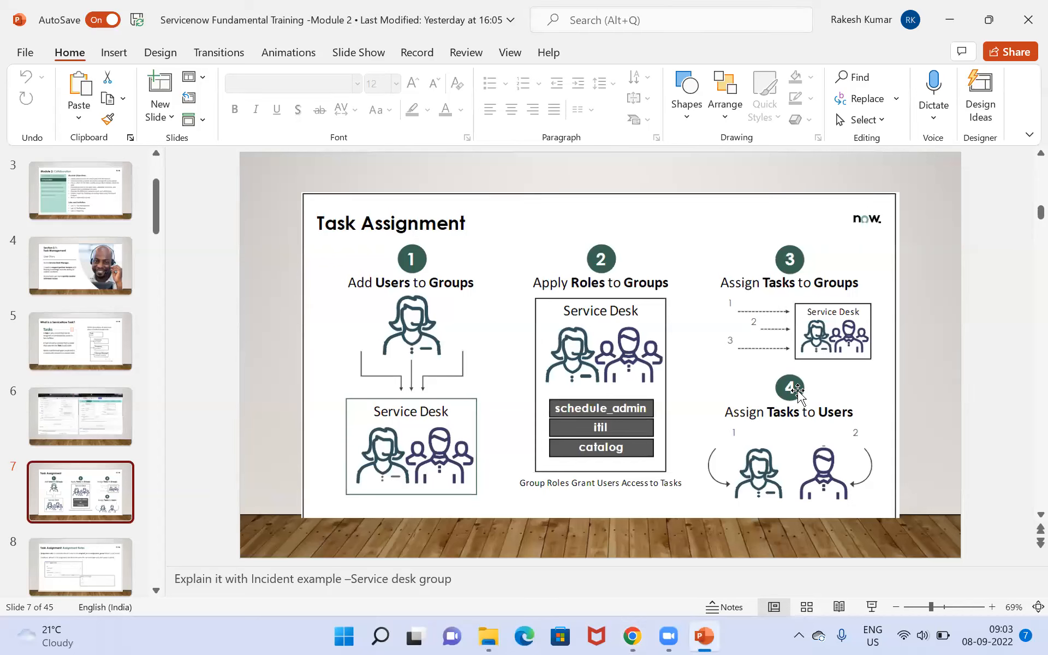
key(alt+Tab)
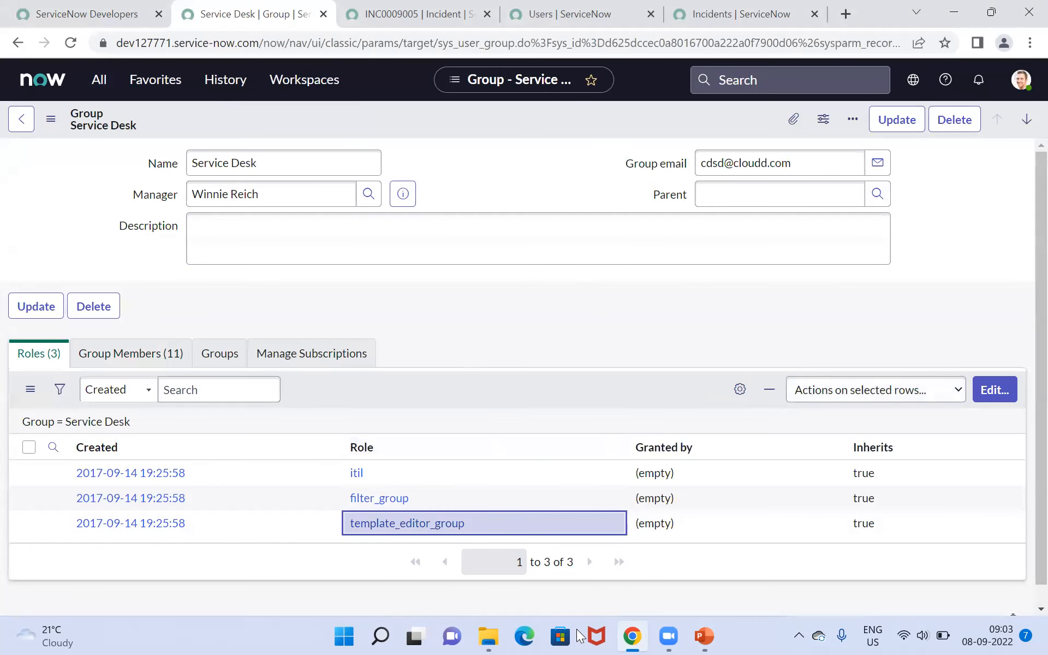
click(667, 635)
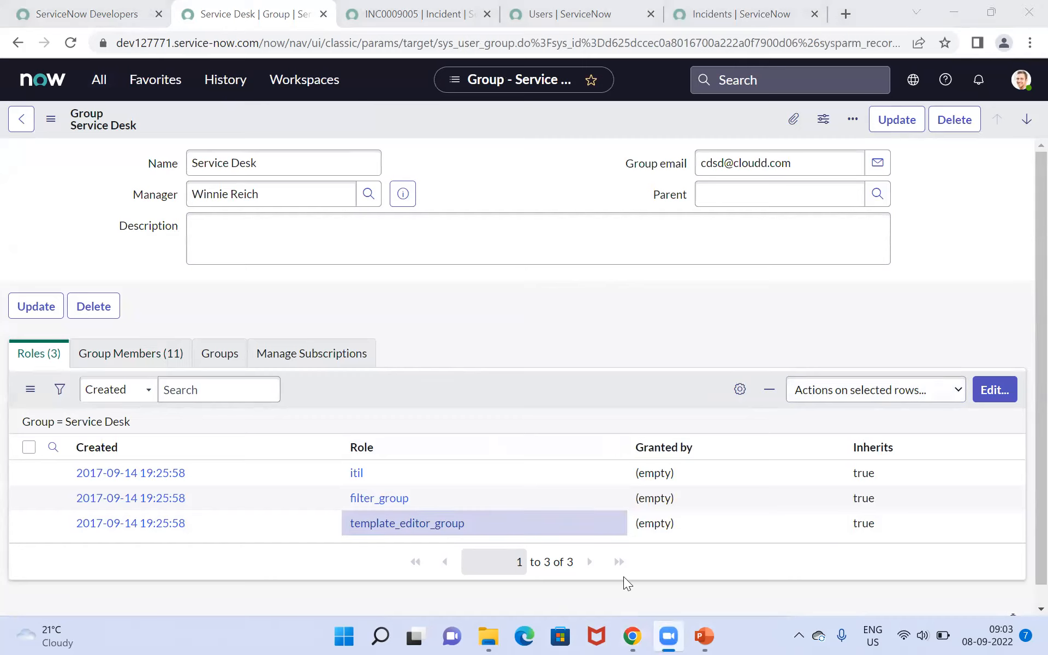
click(977, 242)
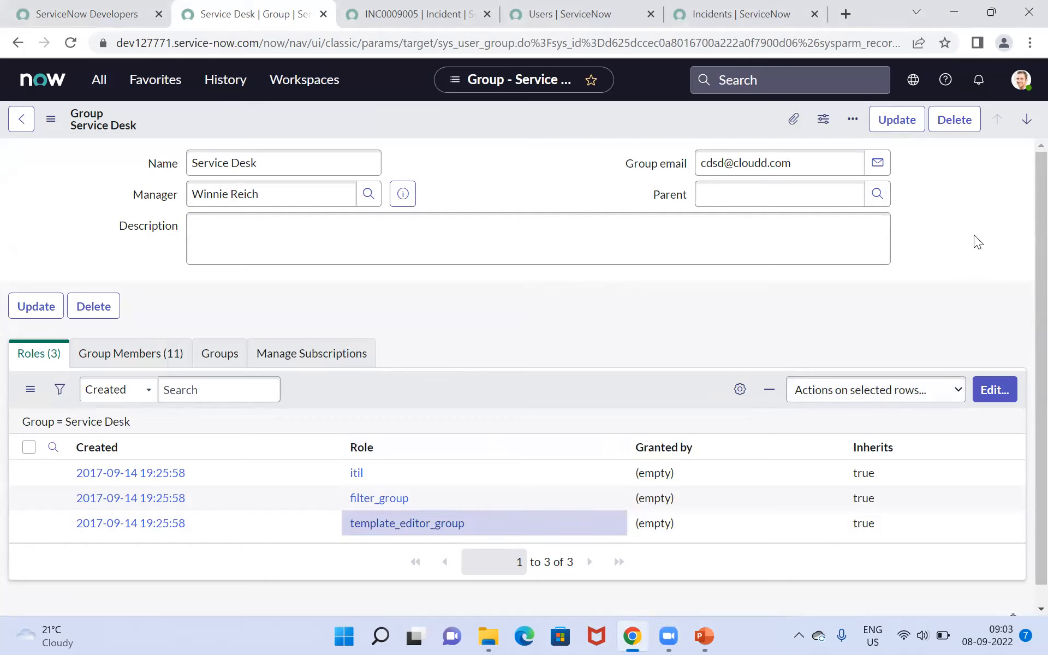
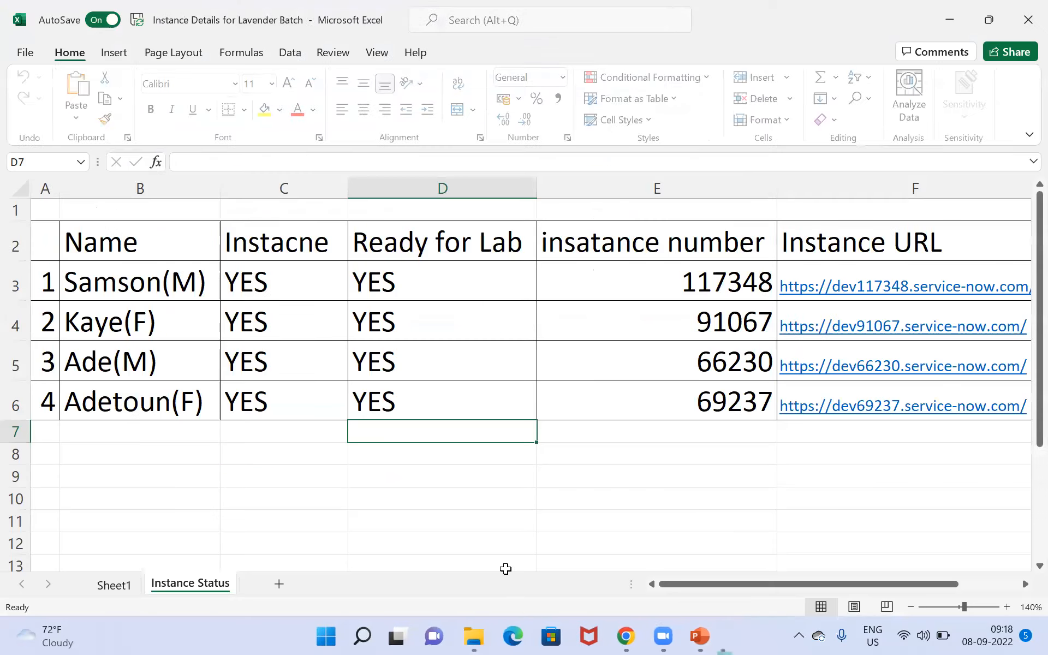
- Copy the instance URL for instance 117348 from cell F3 of the Instance Status sheet in Excel
click(352, 289)
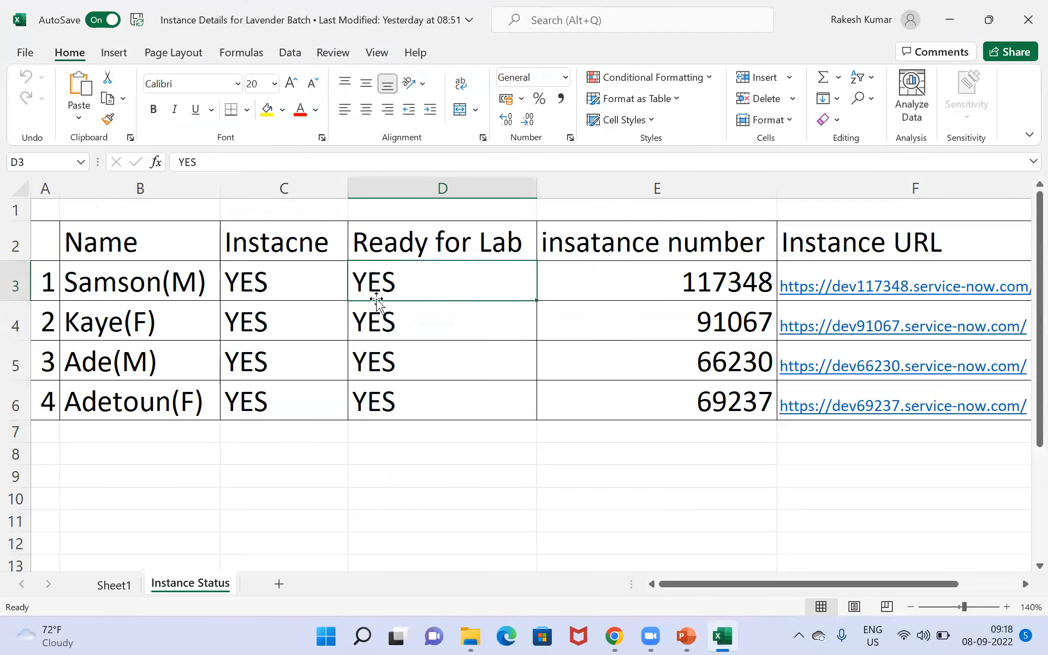
click(601, 362)
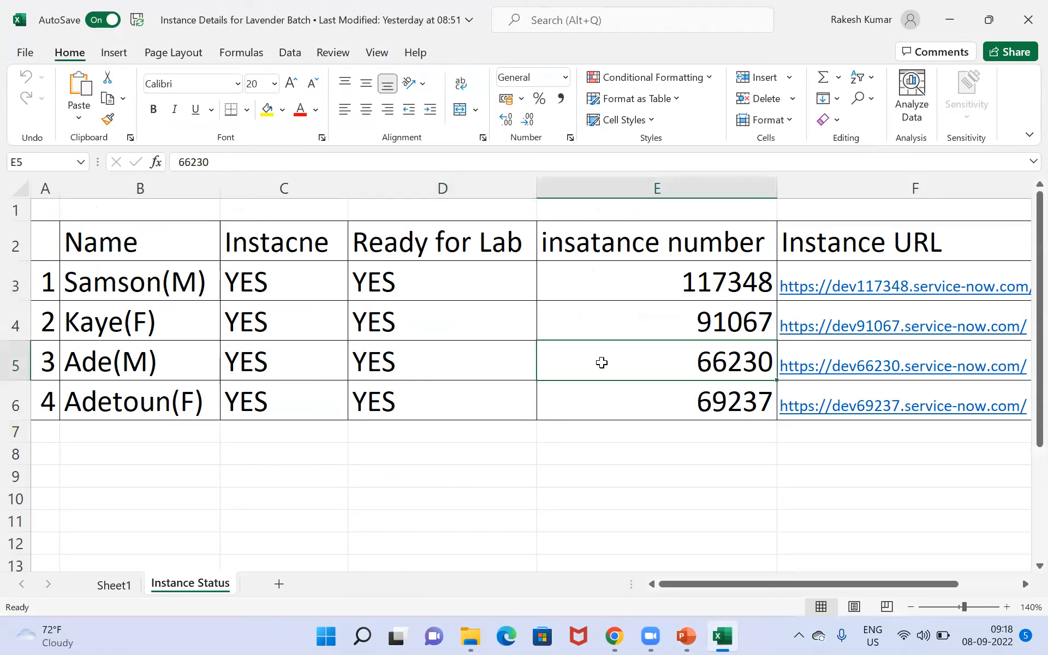
click(612, 287)
key(Right)
key(Right)
key(Right)
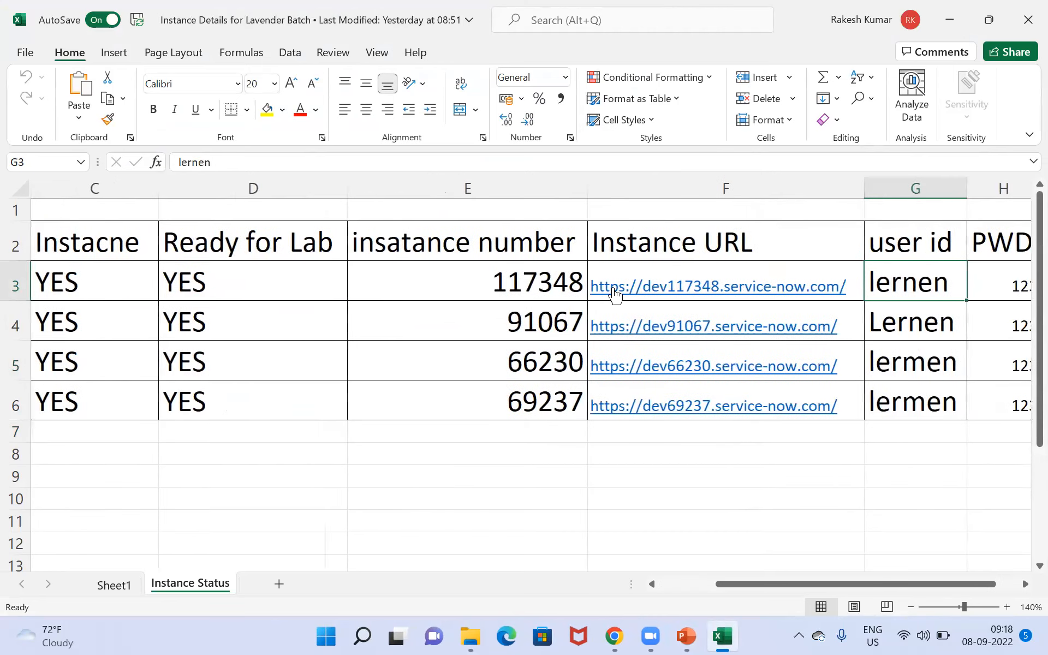
click(768, 276)
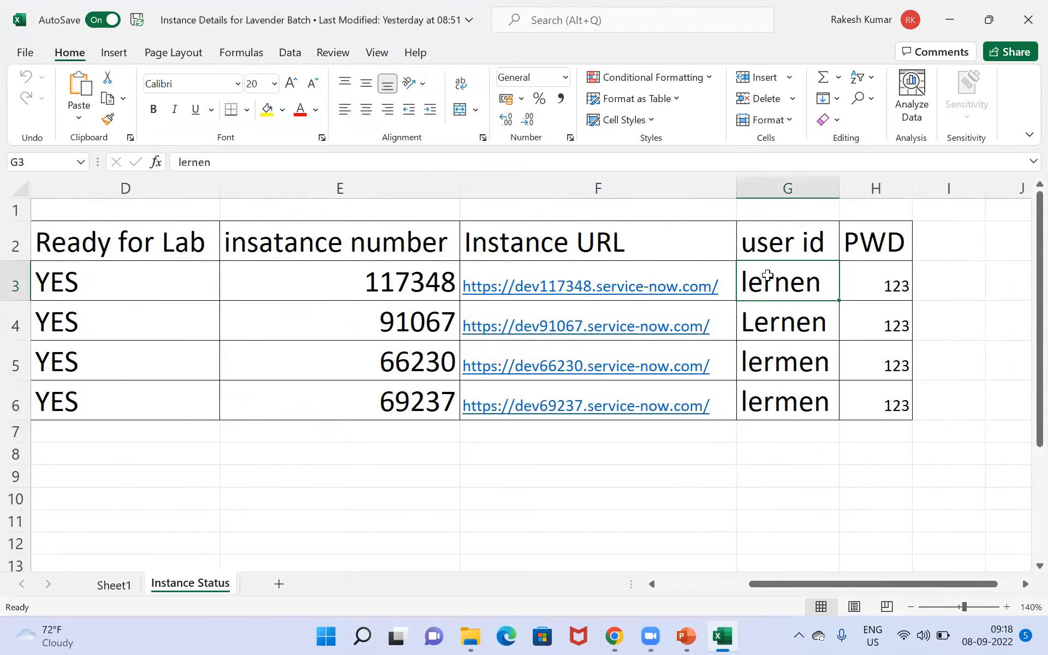
key(Left)
key(ctrl+c)
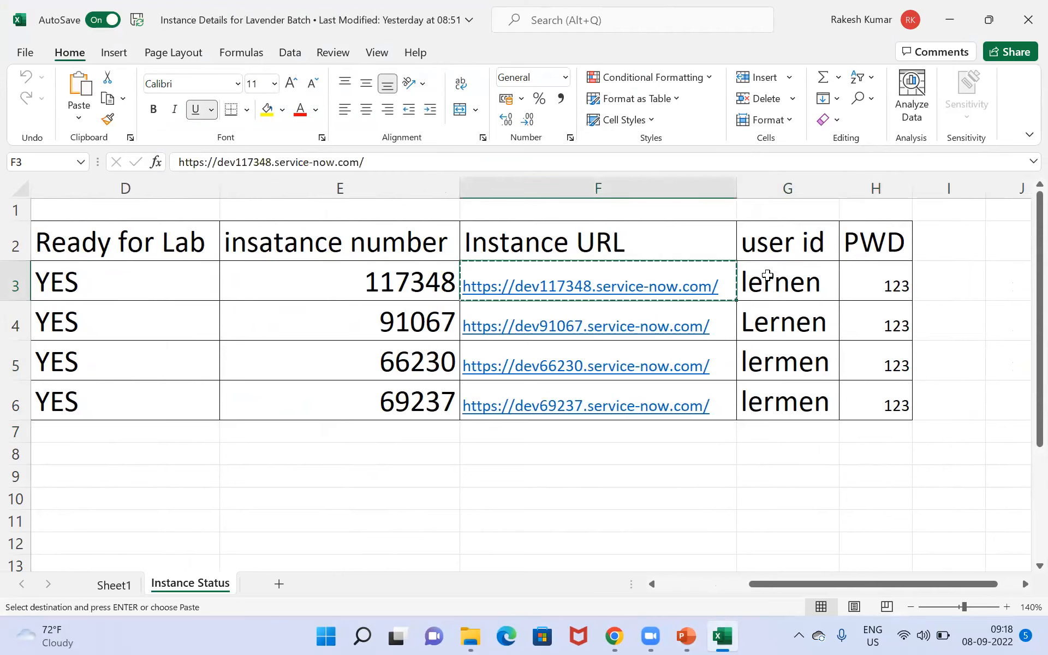
click(611, 636)
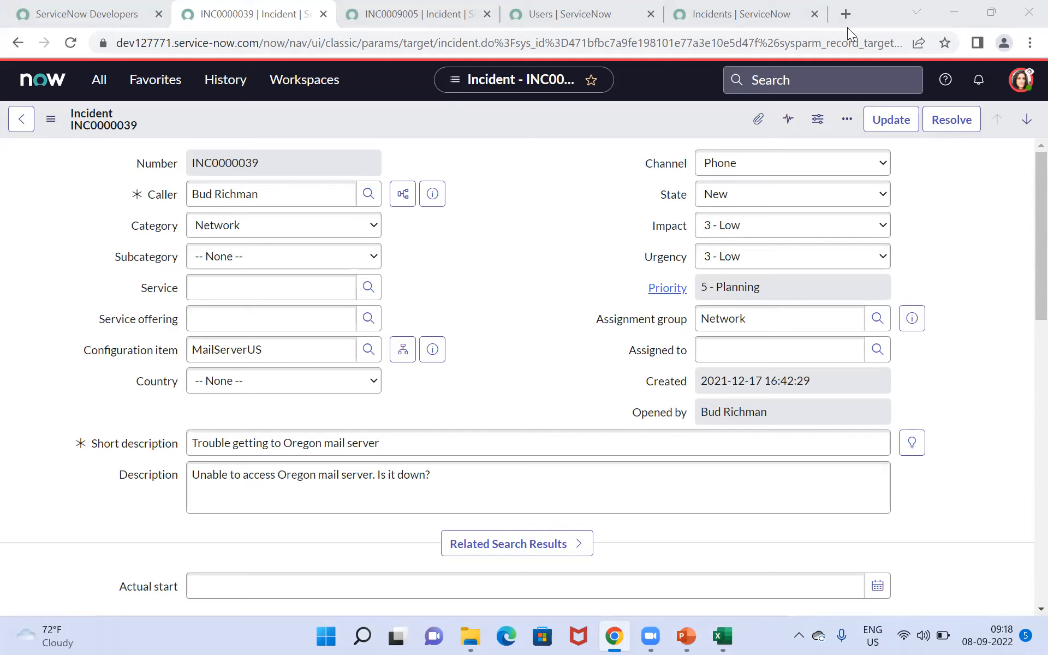
click(847, 12)
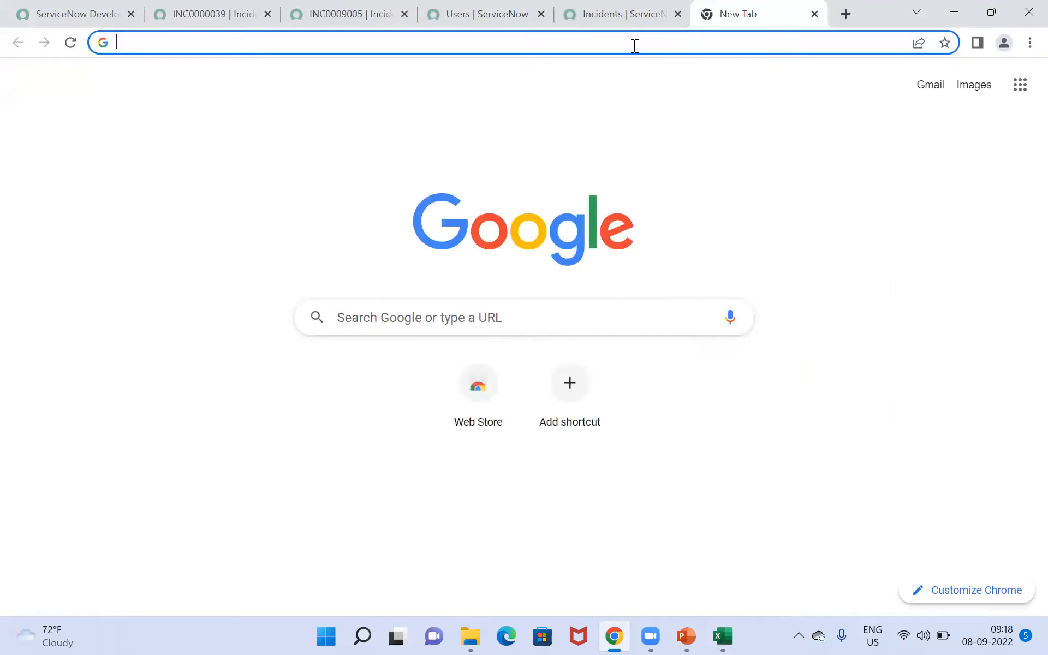
key(ctrl+v)
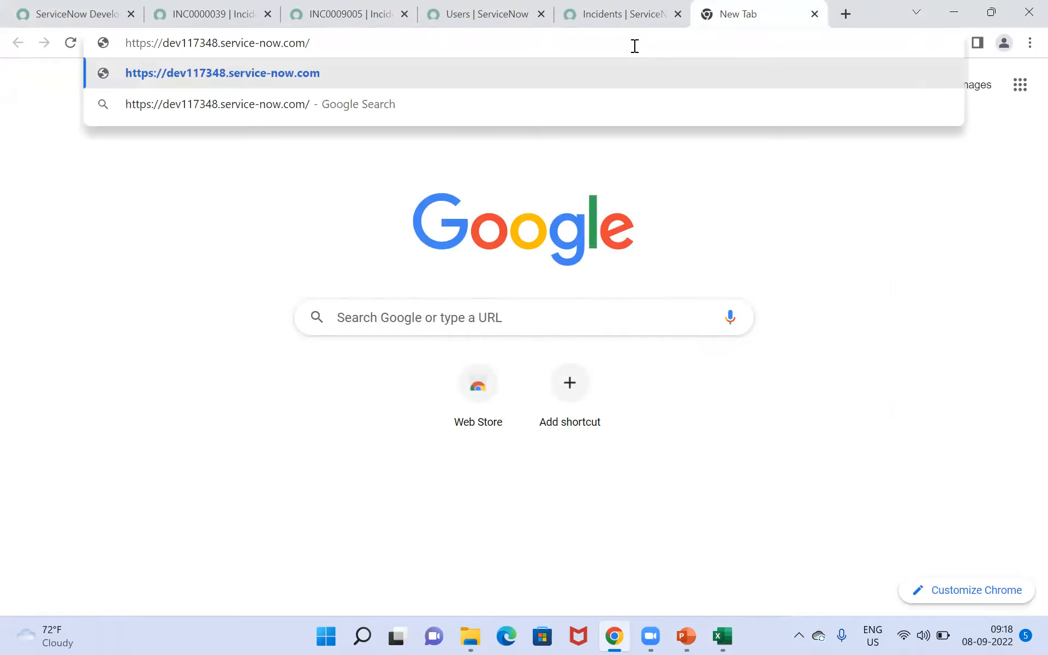
key(Return)
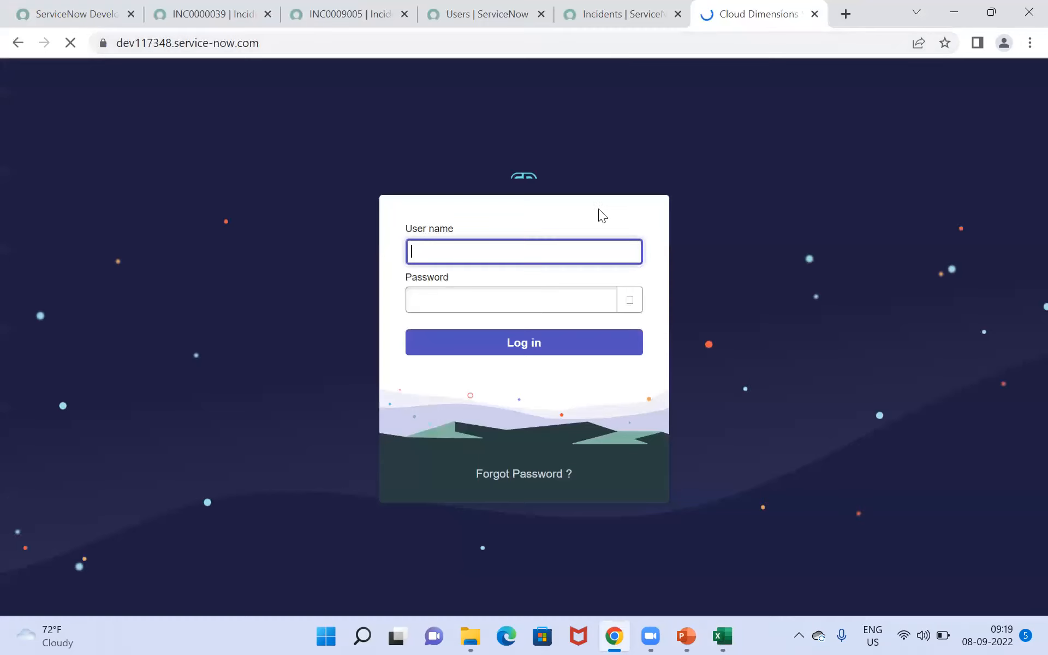
- Log in to the instance with user name "lernen" and the account password, and save the login in the browser
text(lernen)
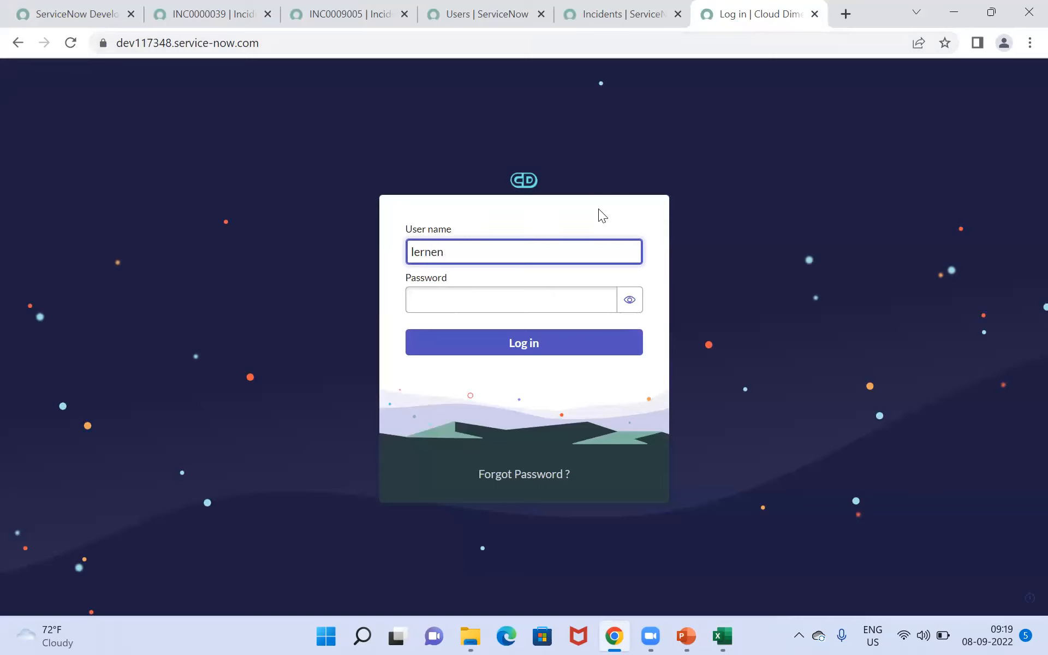
key(Tab)
text(***)
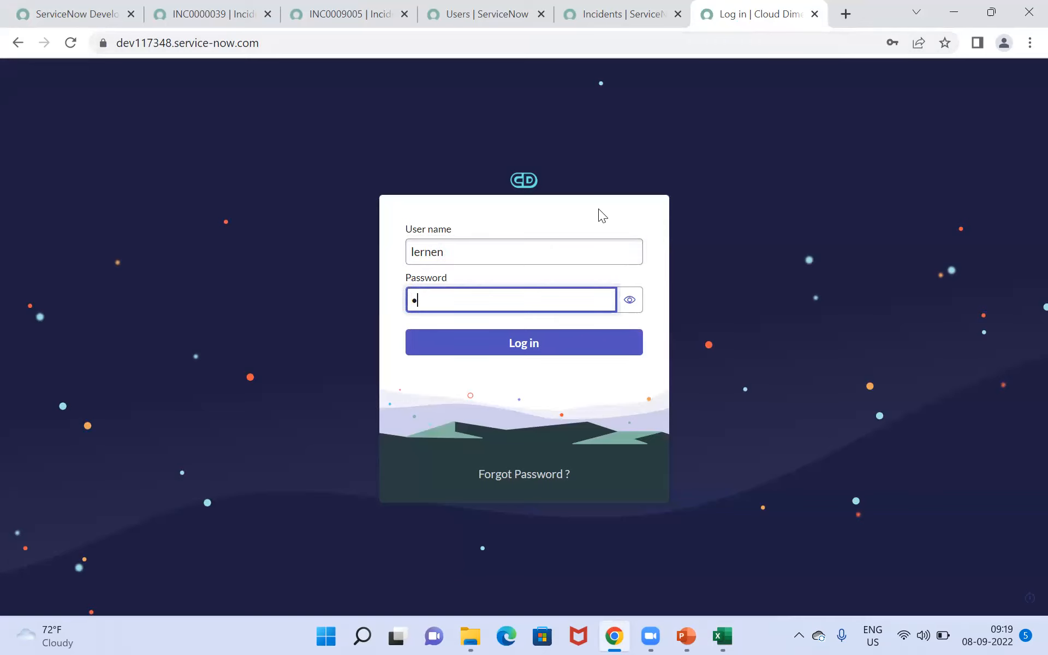
click(582, 347)
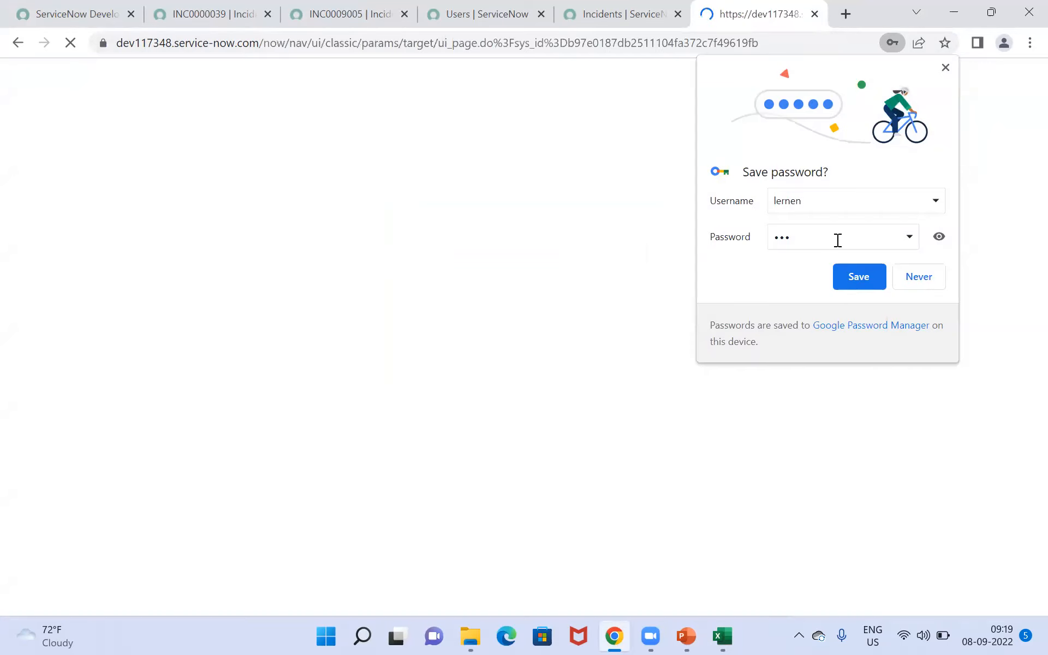
click(853, 279)
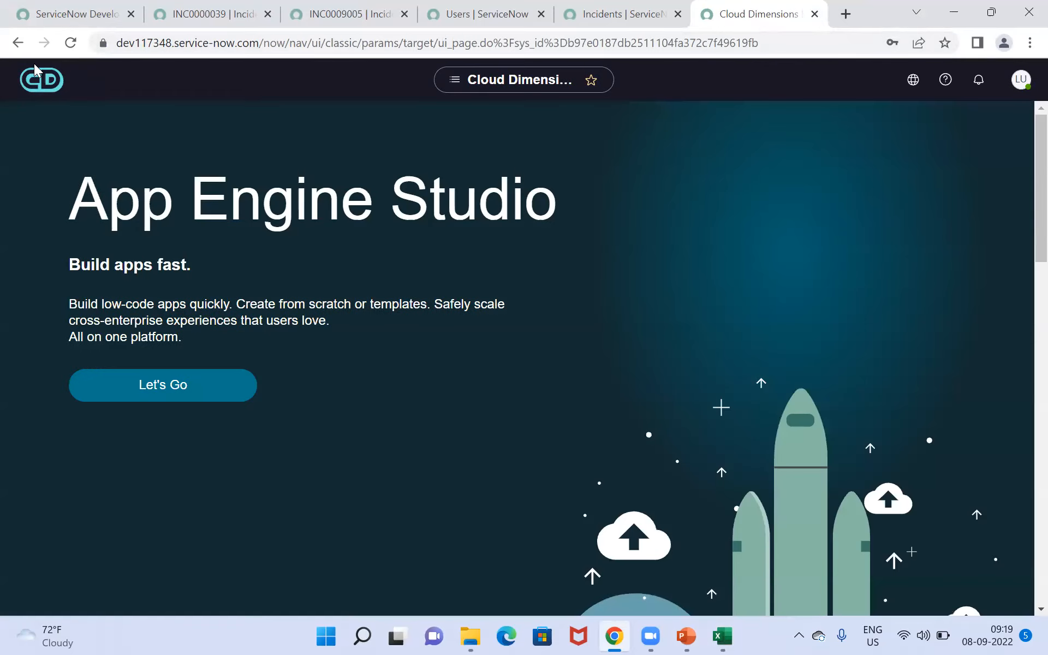
- Display the Incident application's list of open incidents and view the logged-in user's account options
click(96, 92)
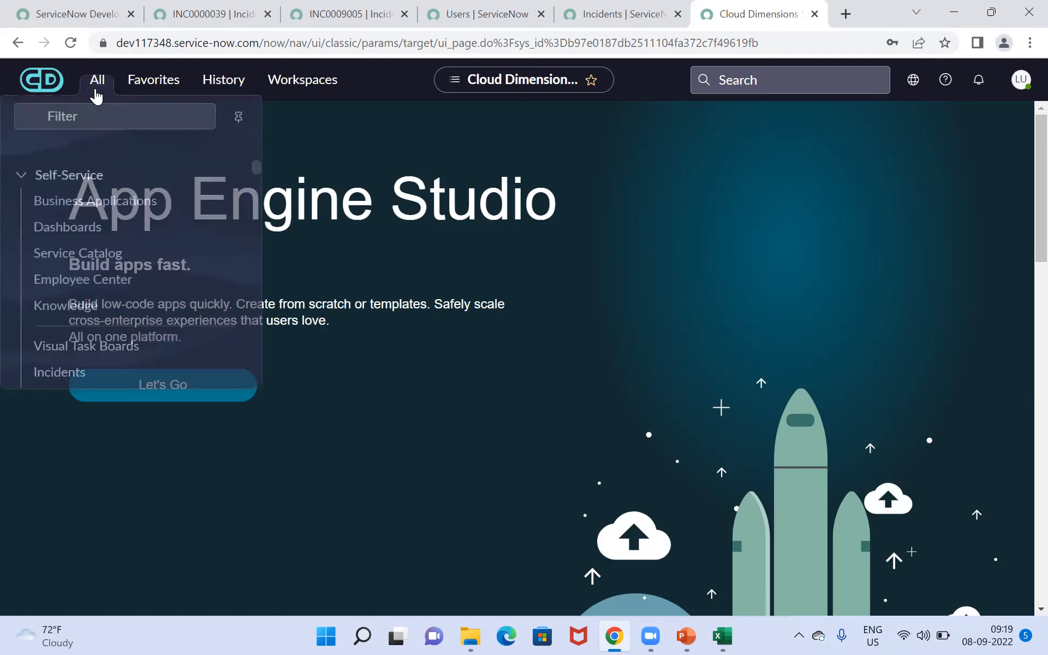
click(115, 131)
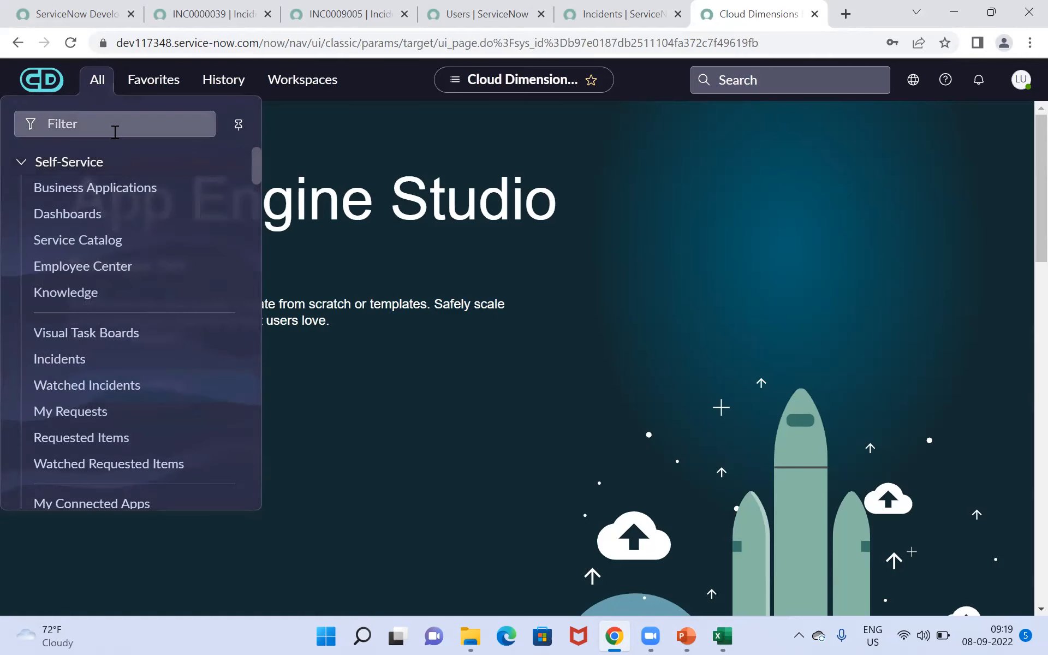
text(inci)
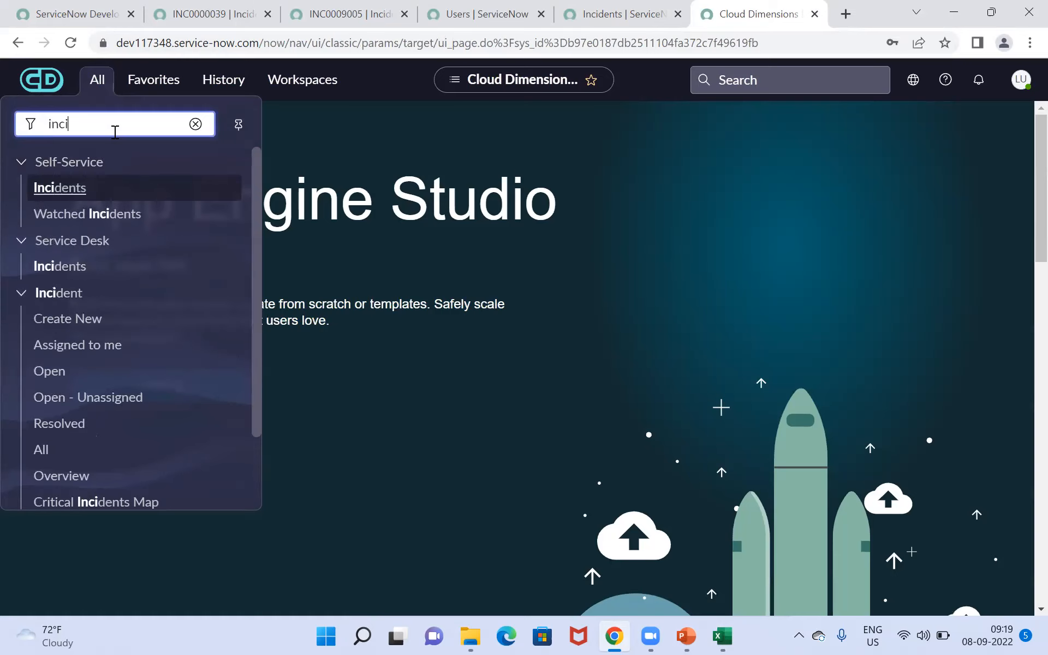
click(70, 371)
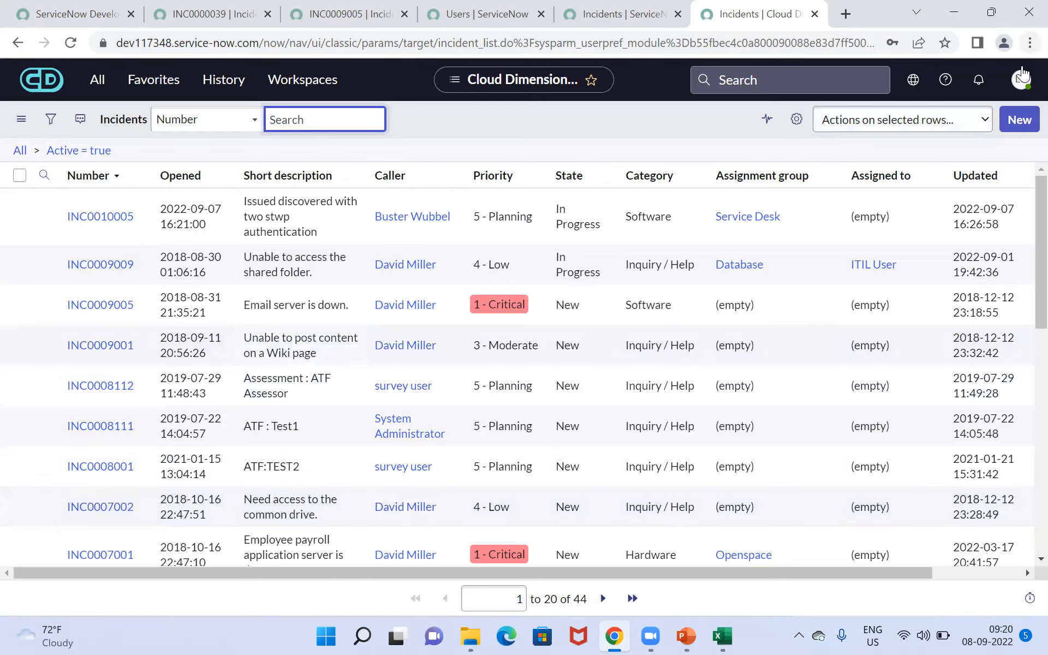
click(1020, 79)
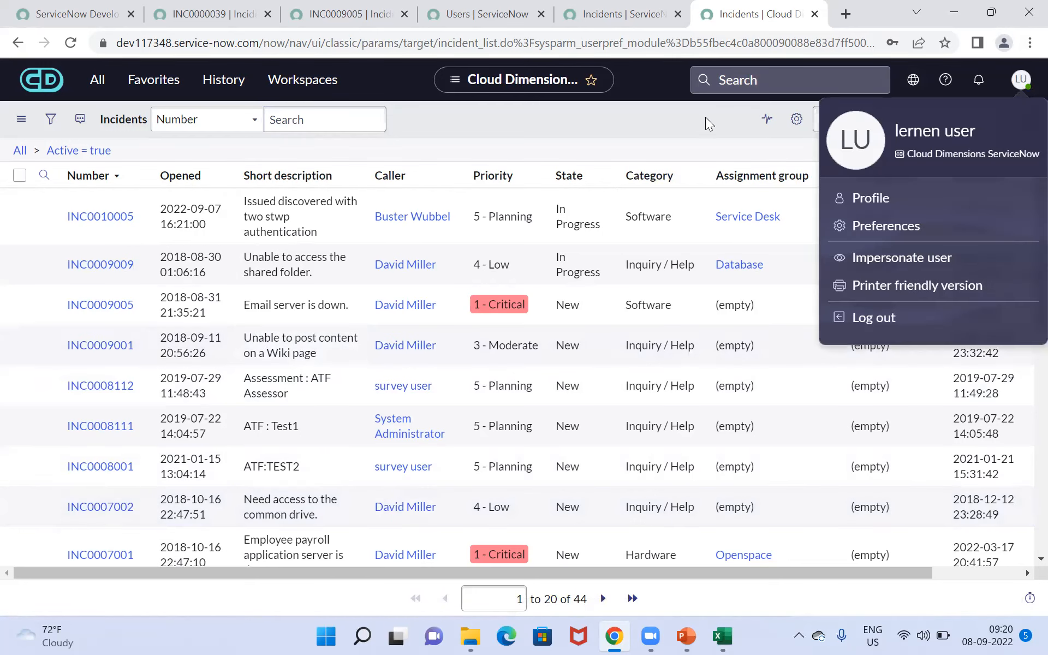
click(670, 116)
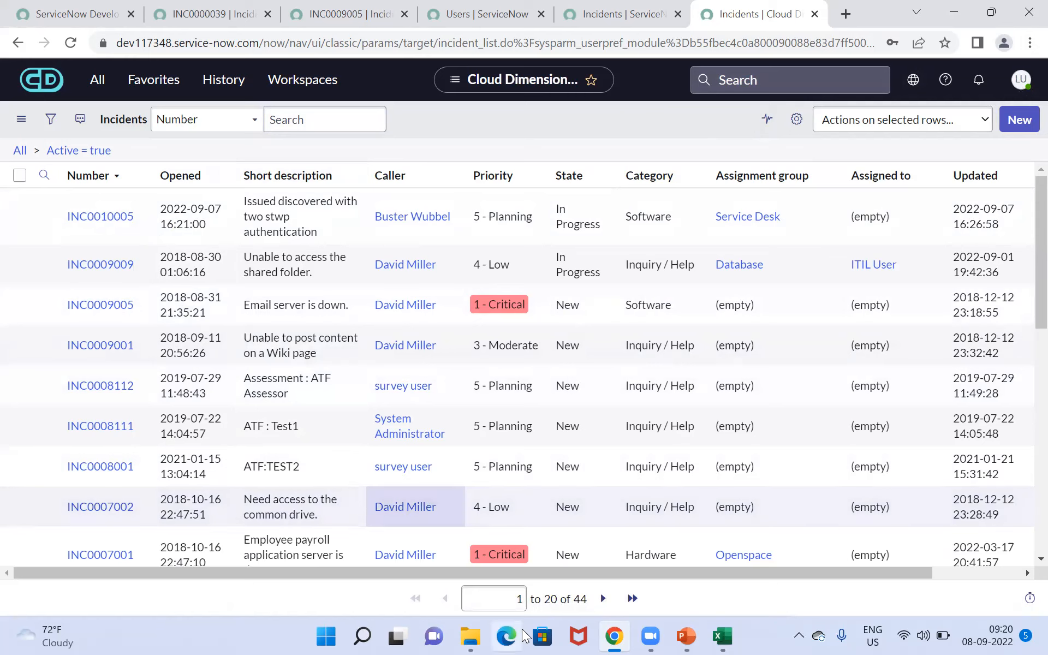
- Review the instance's list of active incidents, including their assignment groups and assignees, and look at the list's context options
mouse_move(647, 636)
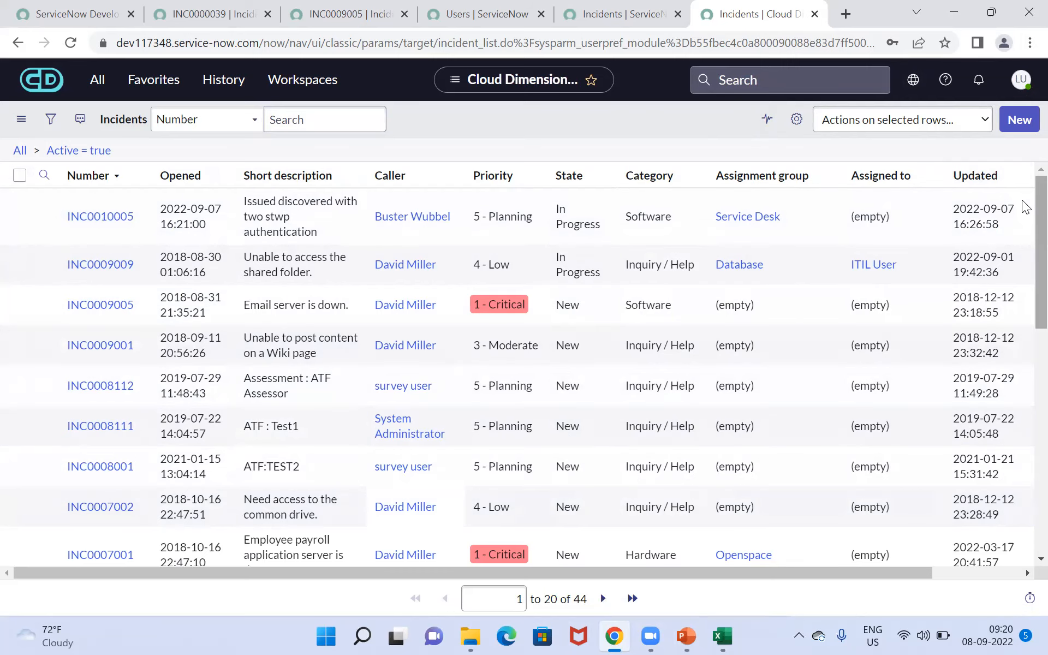
scroll(1022, 199, down, 6)
scroll(1022, 334, down, 3)
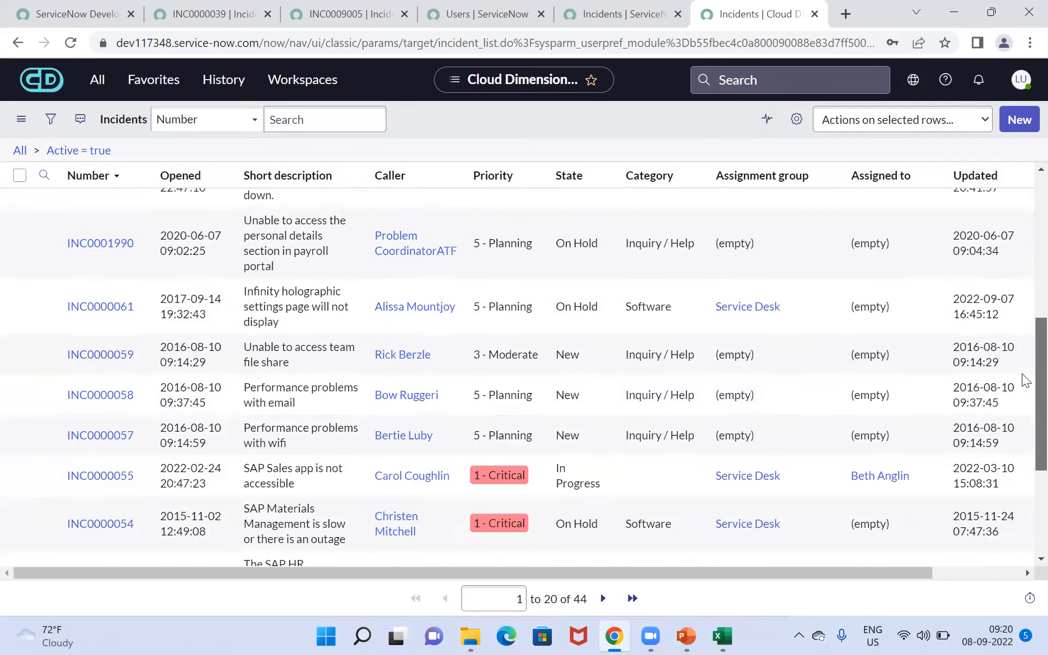
scroll(1022, 249, up, 4)
scroll(1024, 249, up, 5)
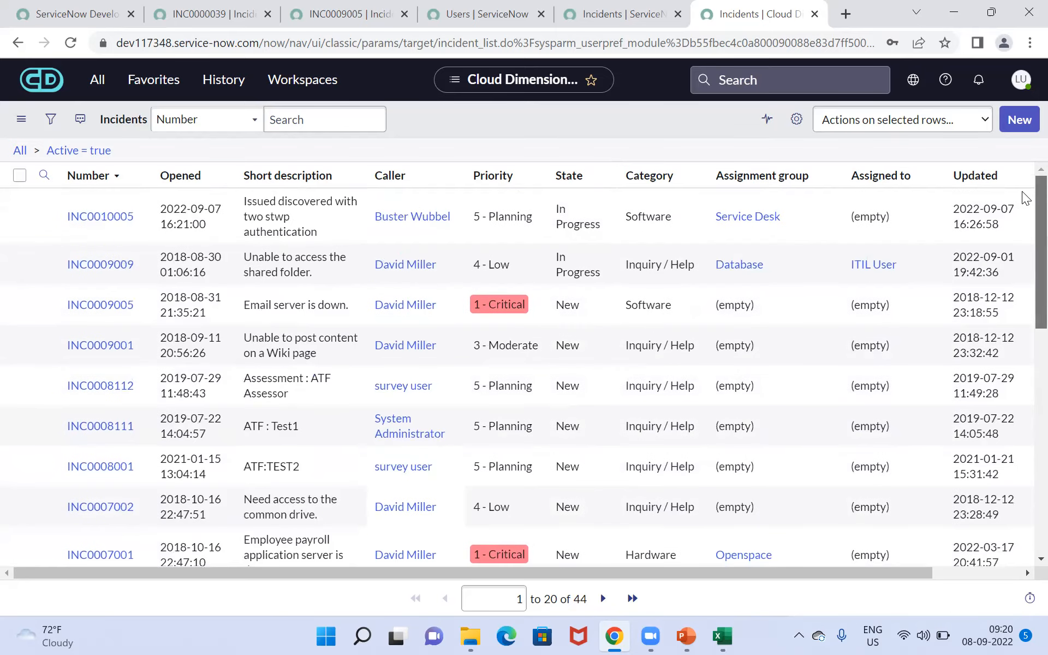
scroll(1022, 195, down, 10)
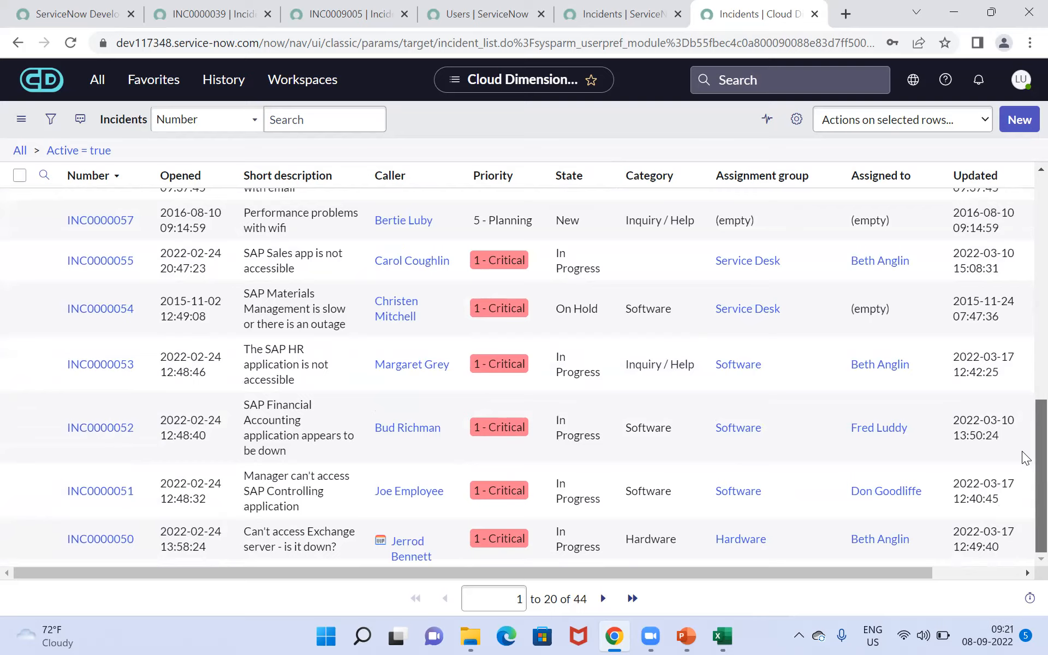
scroll(1025, 383, up, 10)
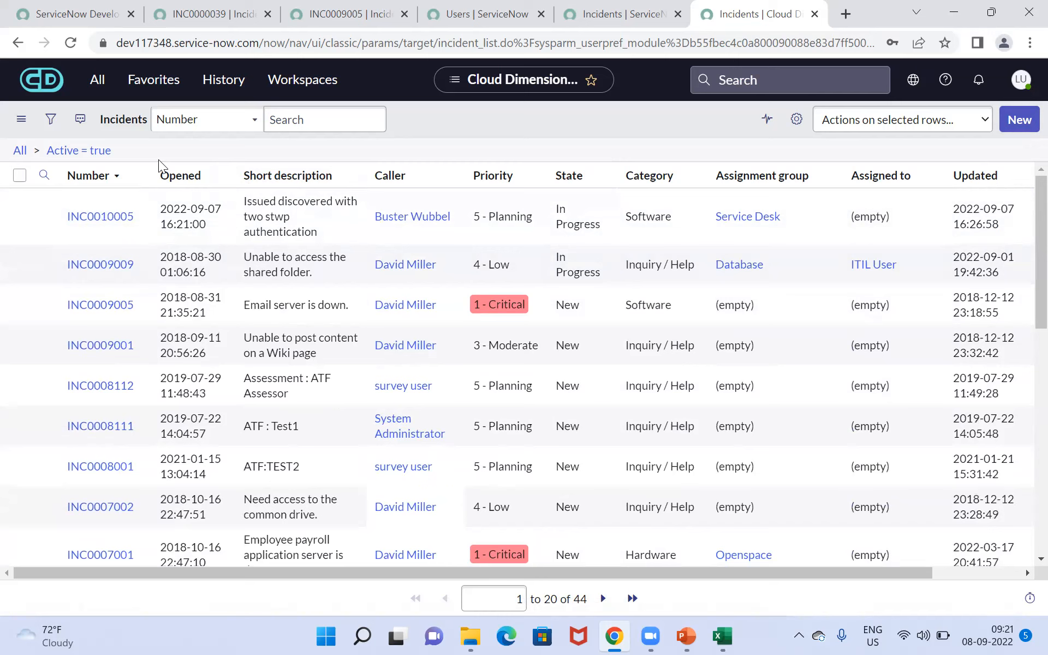
click(23, 123)
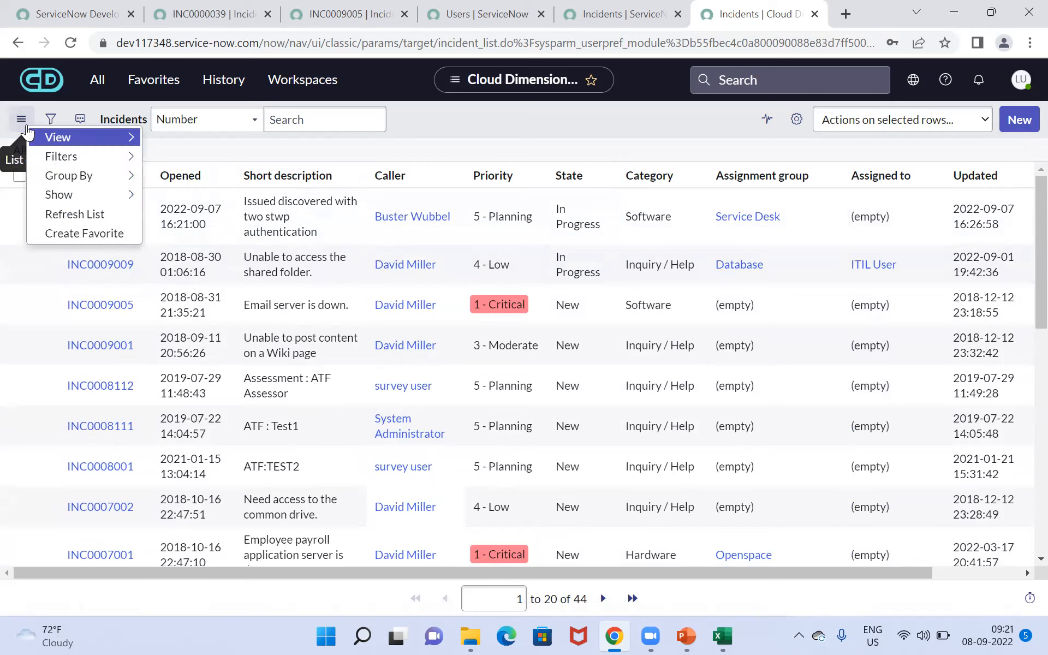
click(403, 134)
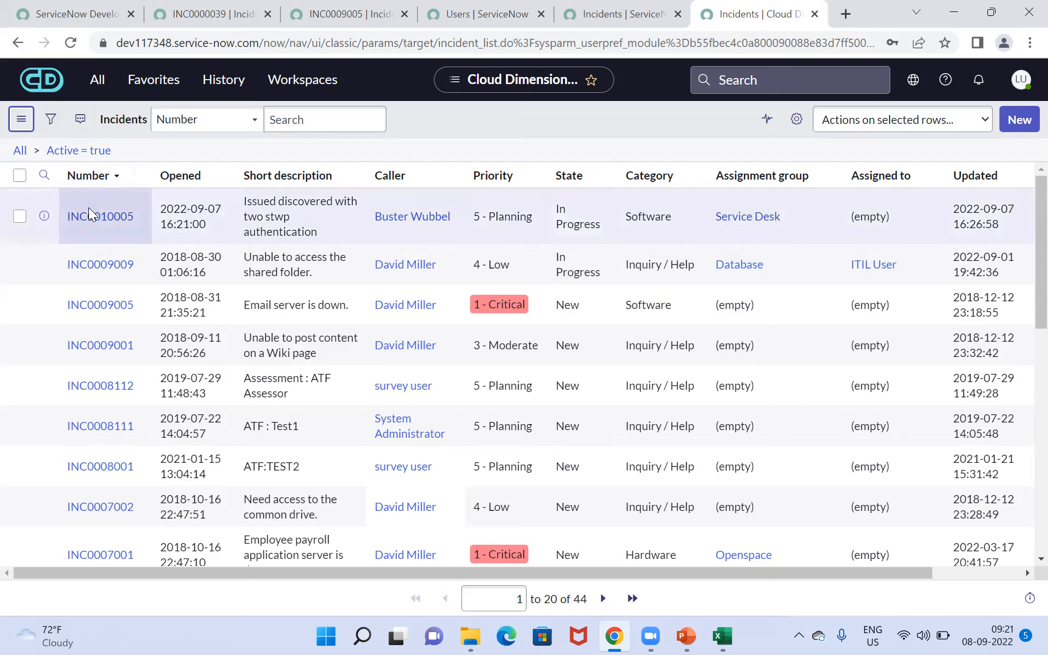
- Open incident INC0010005 and view the logged-in user's account options
click(95, 217)
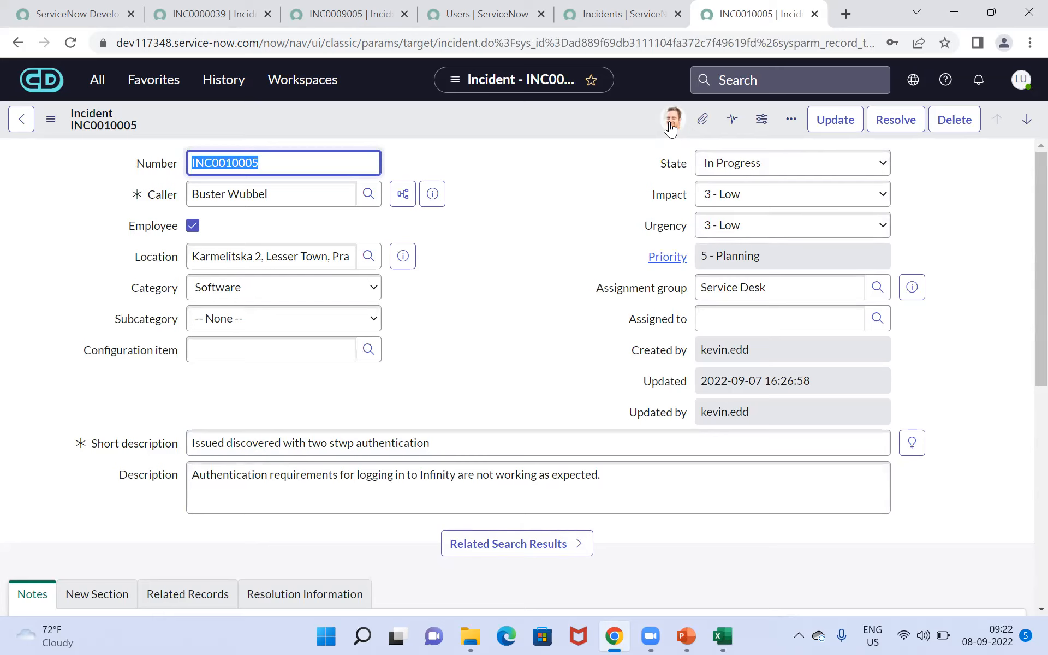
click(1026, 86)
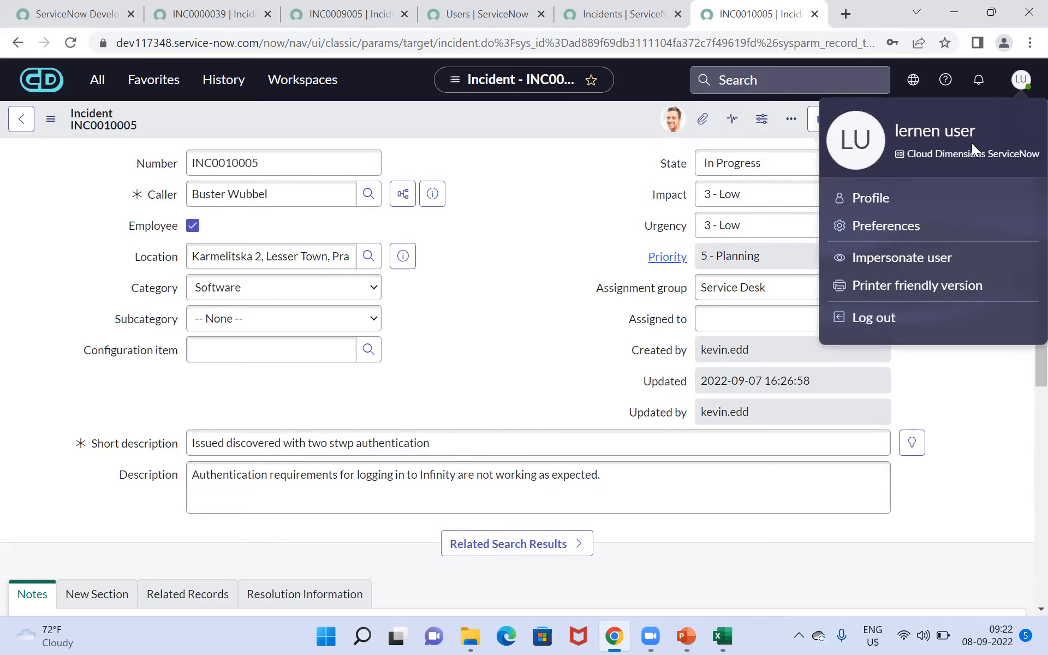
click(575, 235)
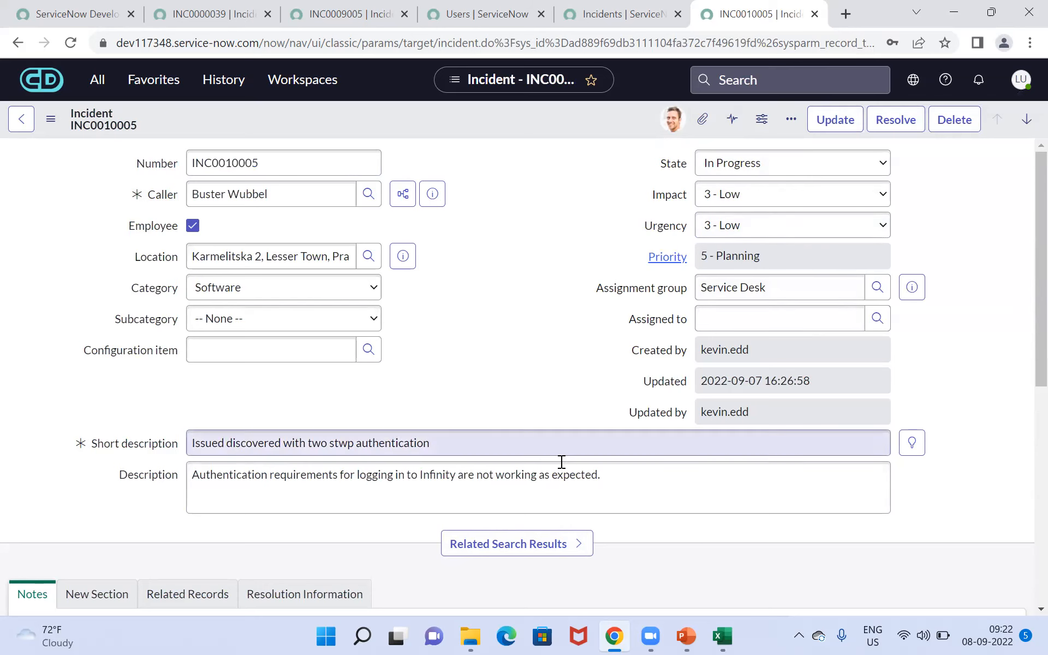
- Consult the User Presence slide in PowerPoint and return to the incident in Chrome
click(686, 636)
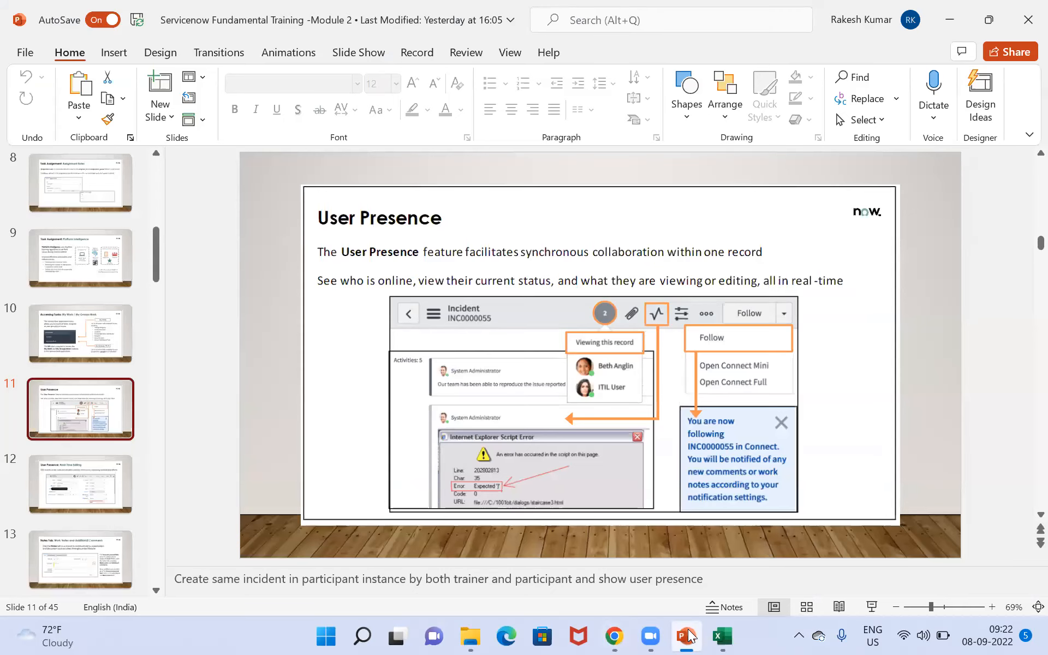
click(687, 636)
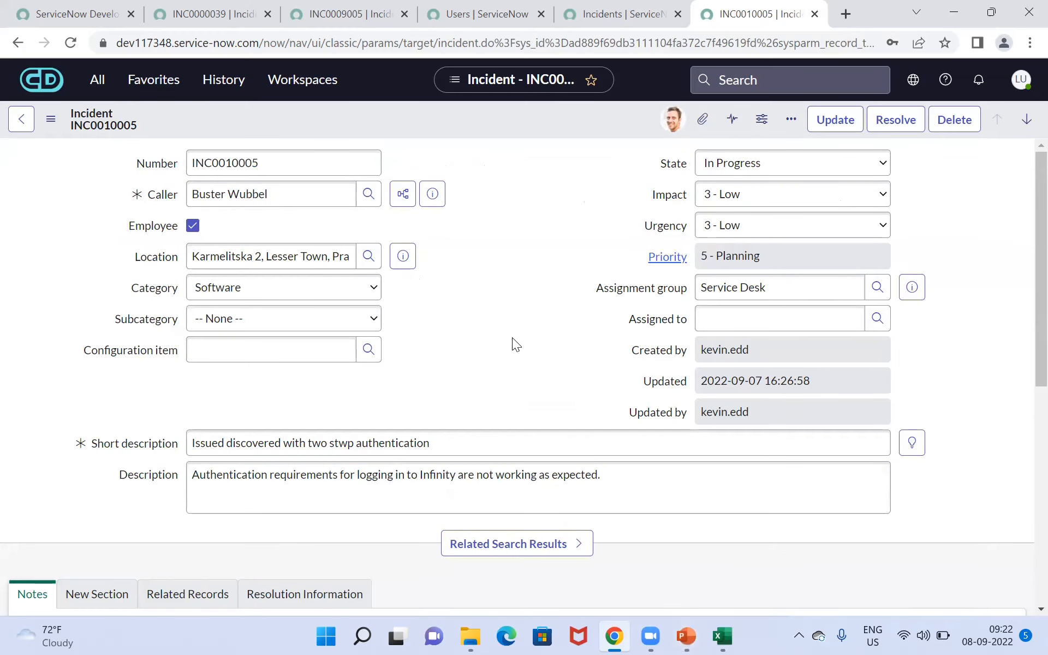
- View incident INC0010005's Subcategory choices and form context options, and check who modified the Subcategory field using its change indicator
click(460, 444)
click(326, 319)
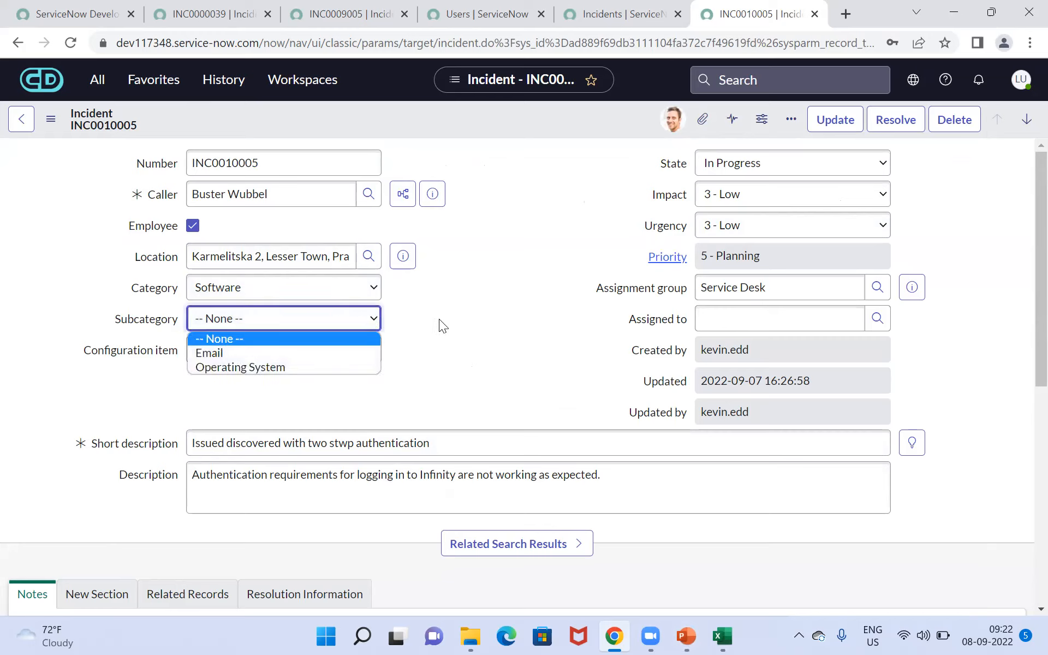
right_click(513, 121)
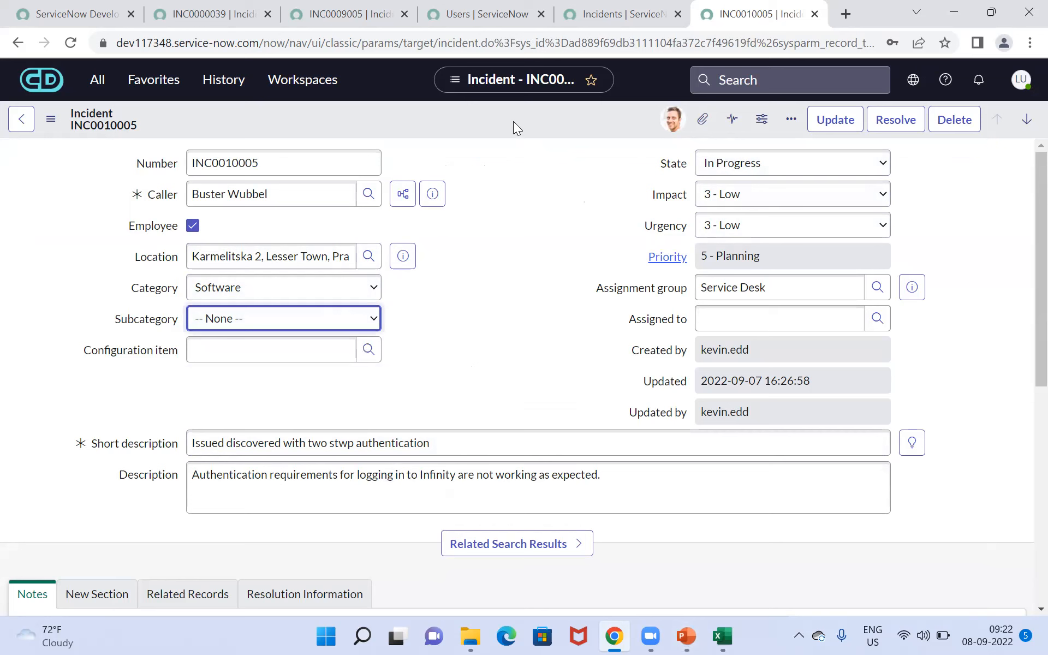
right_click(513, 122)
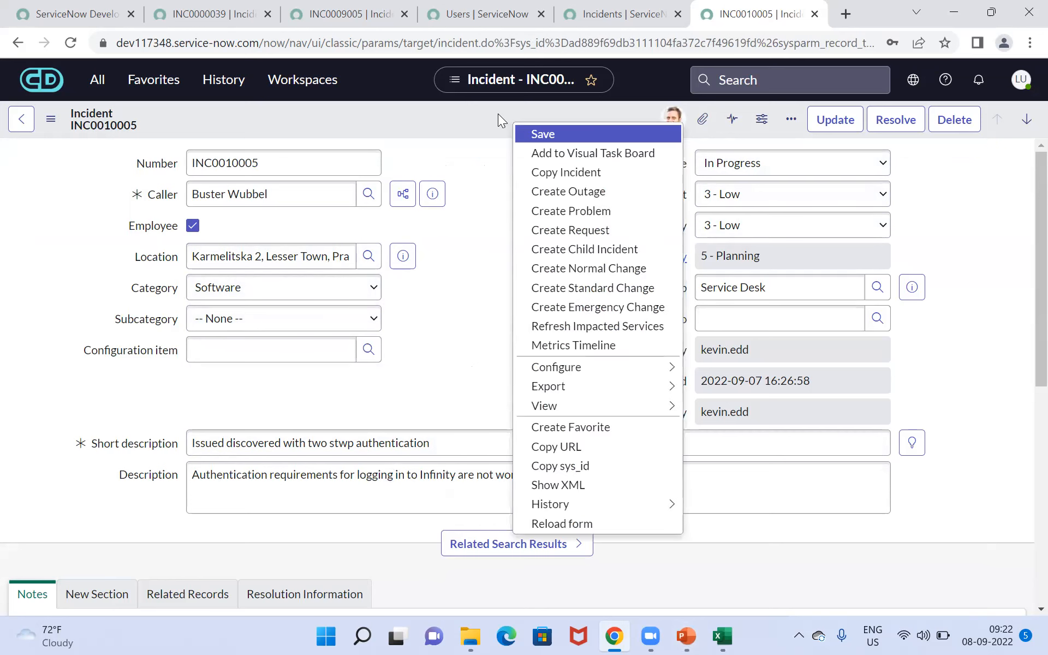
click(481, 173)
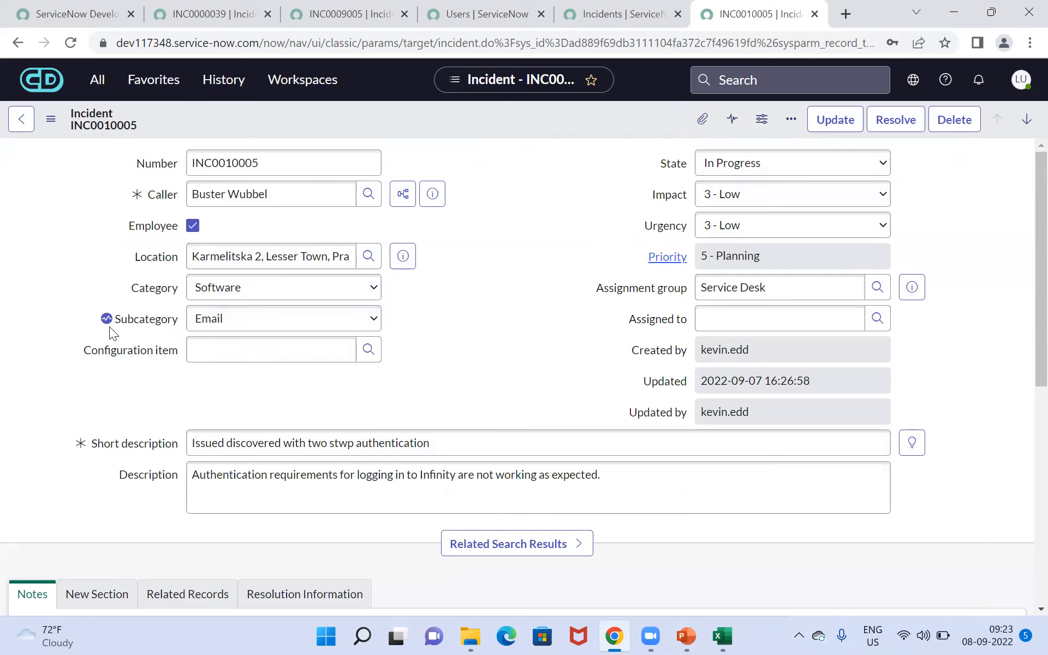
mouse_move(107, 319)
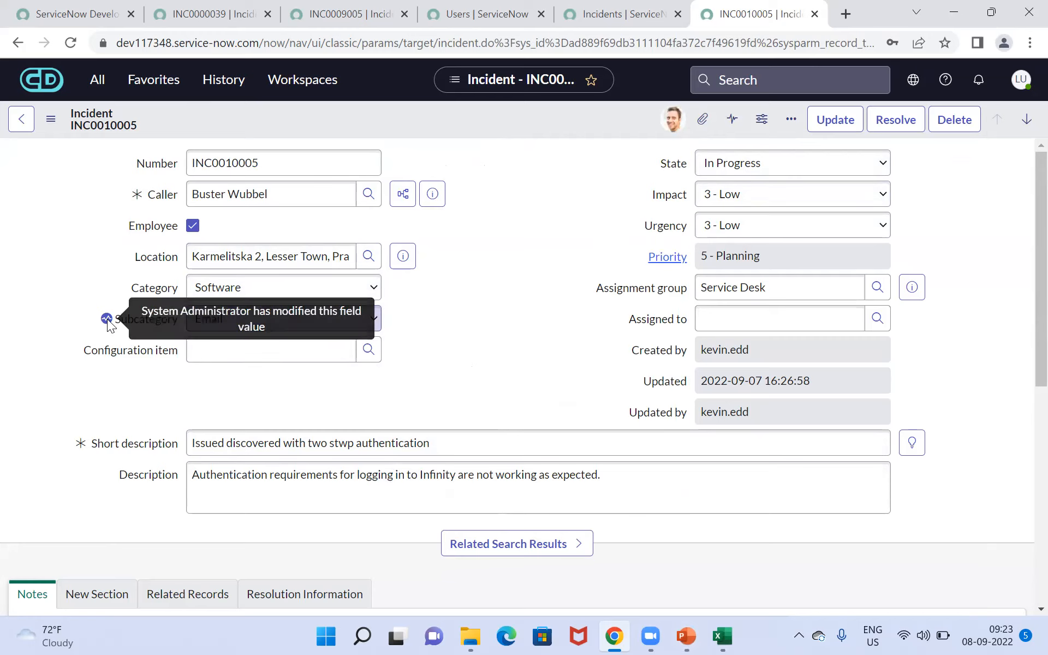
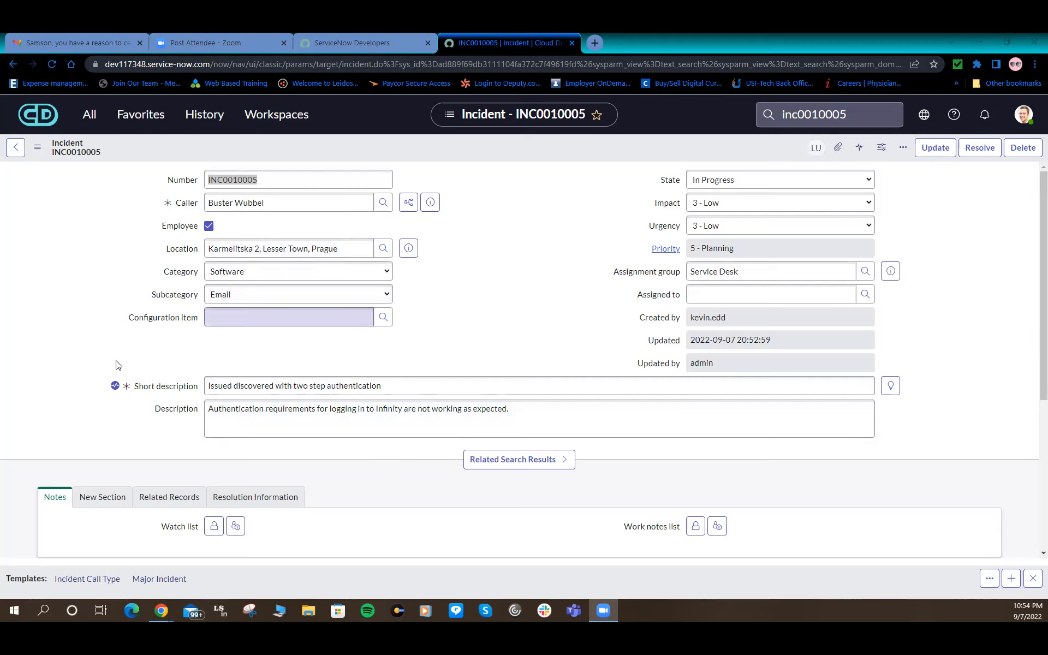
- Check the change indicator beside Short description and examine the incident's related links and Task SLAs
mouse_move(115, 391)
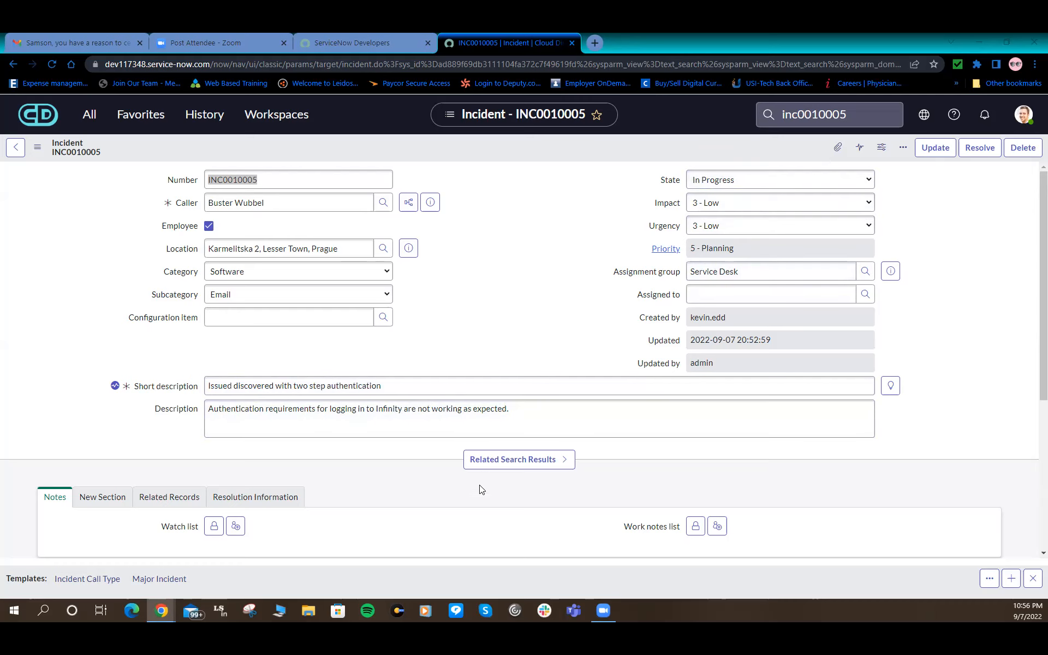
scroll(476, 501, down, 3)
scroll(475, 499, down, 2)
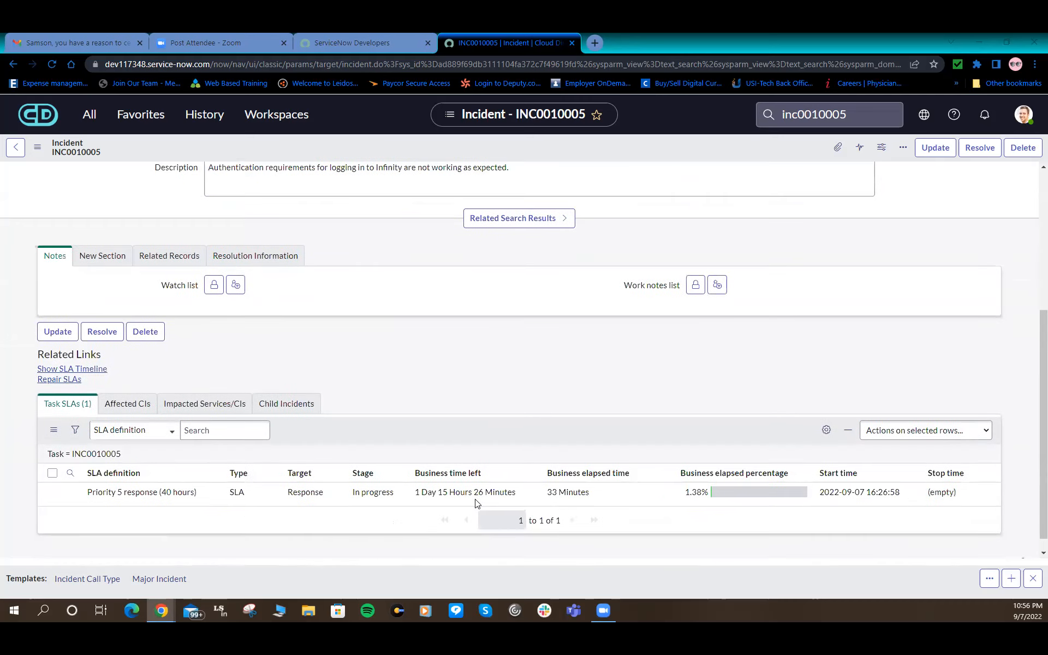
scroll(462, 459, up, 2)
scroll(462, 459, down, 2)
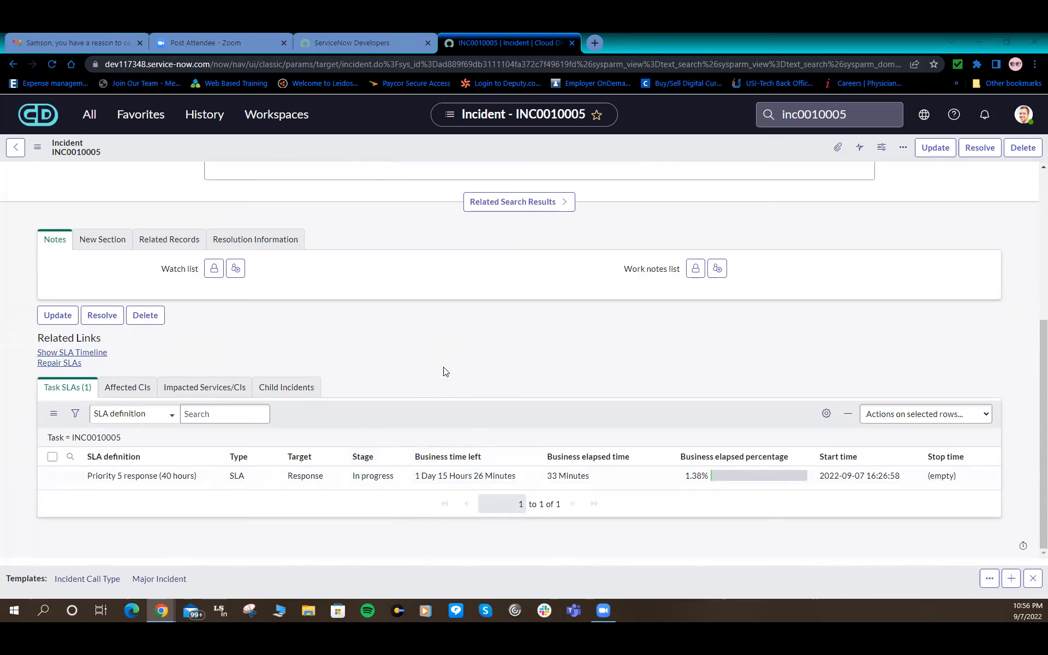
scroll(445, 372, up, 5)
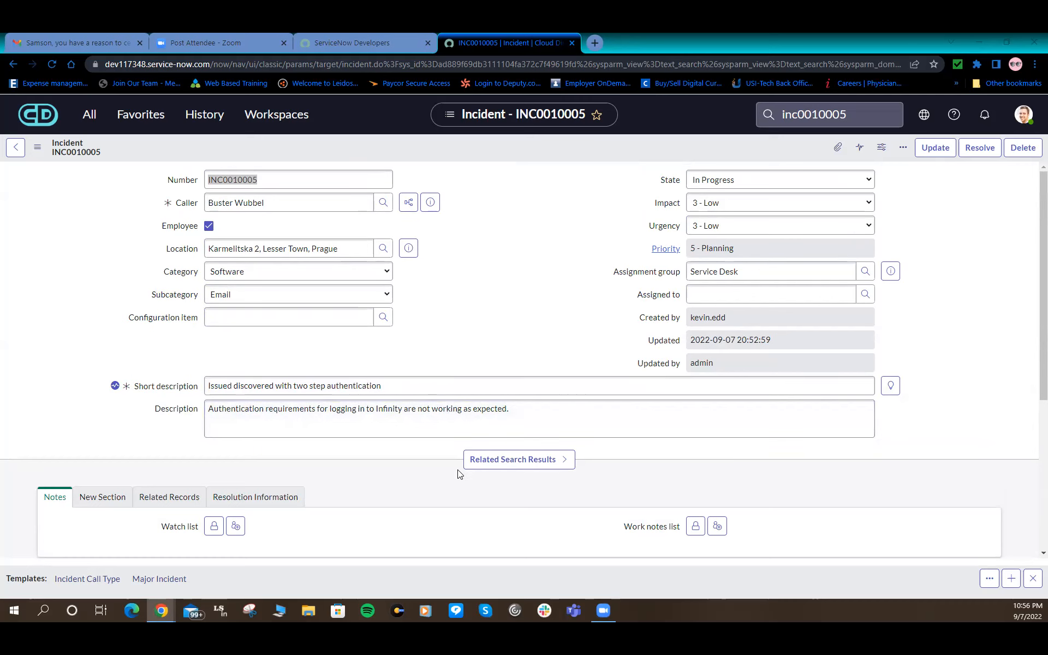
- Unlock the Work notes list in the Notes section of incident INC0010005
scroll(459, 474, down, 1)
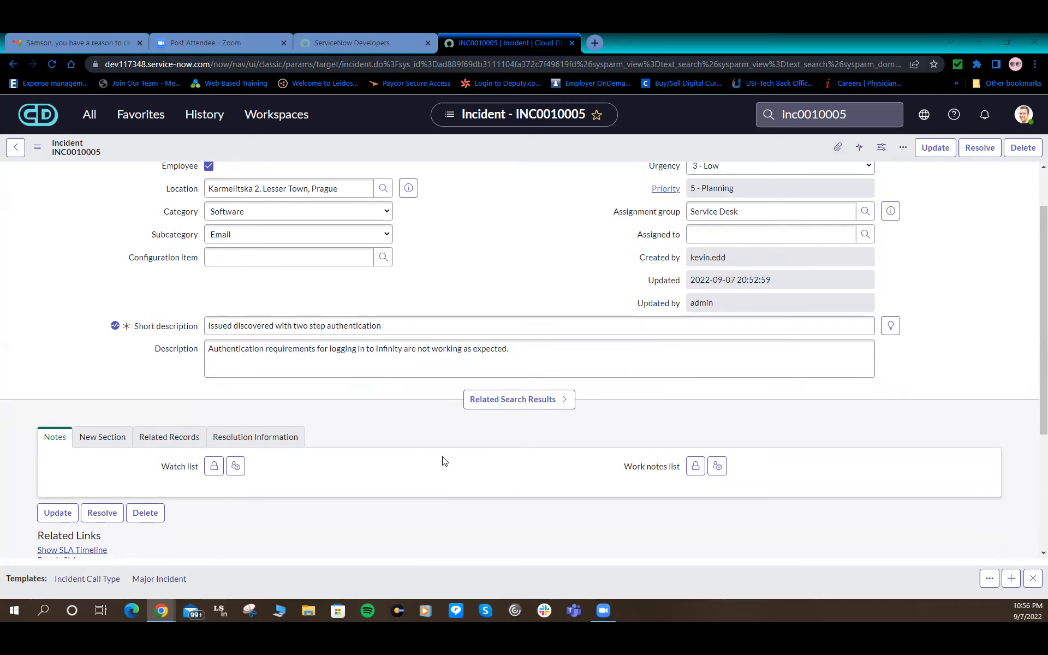
scroll(413, 436, down, 1)
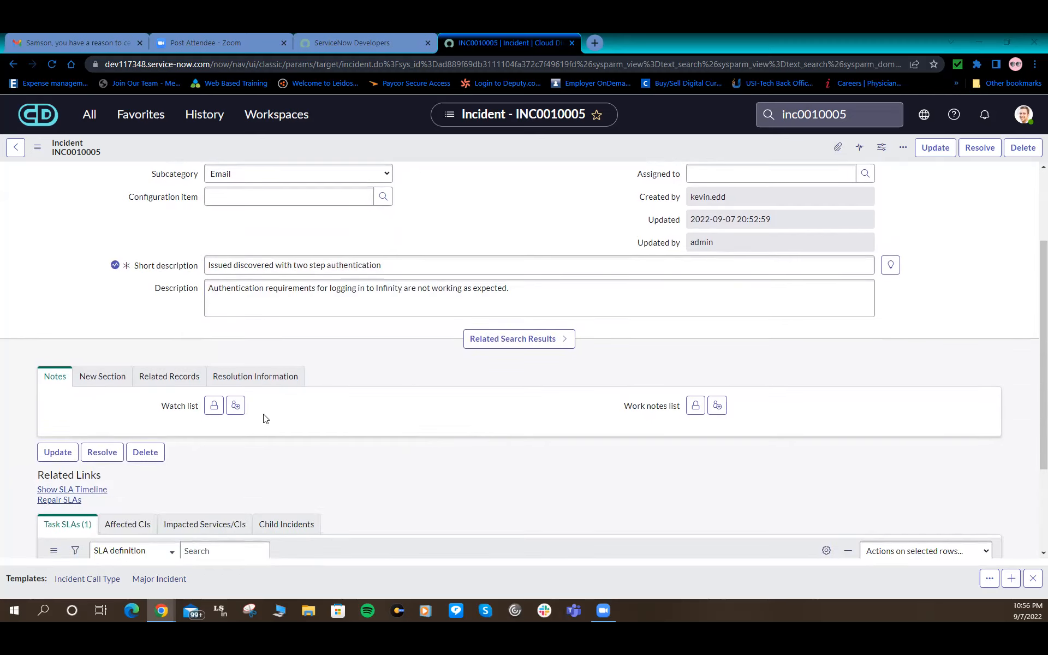
click(696, 407)
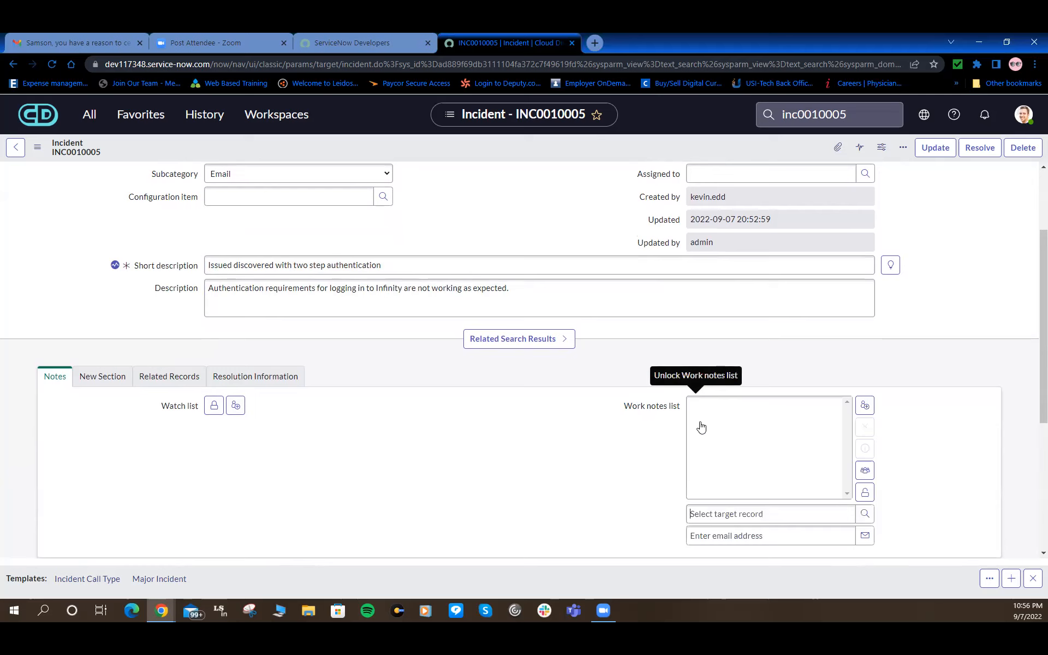
click(543, 445)
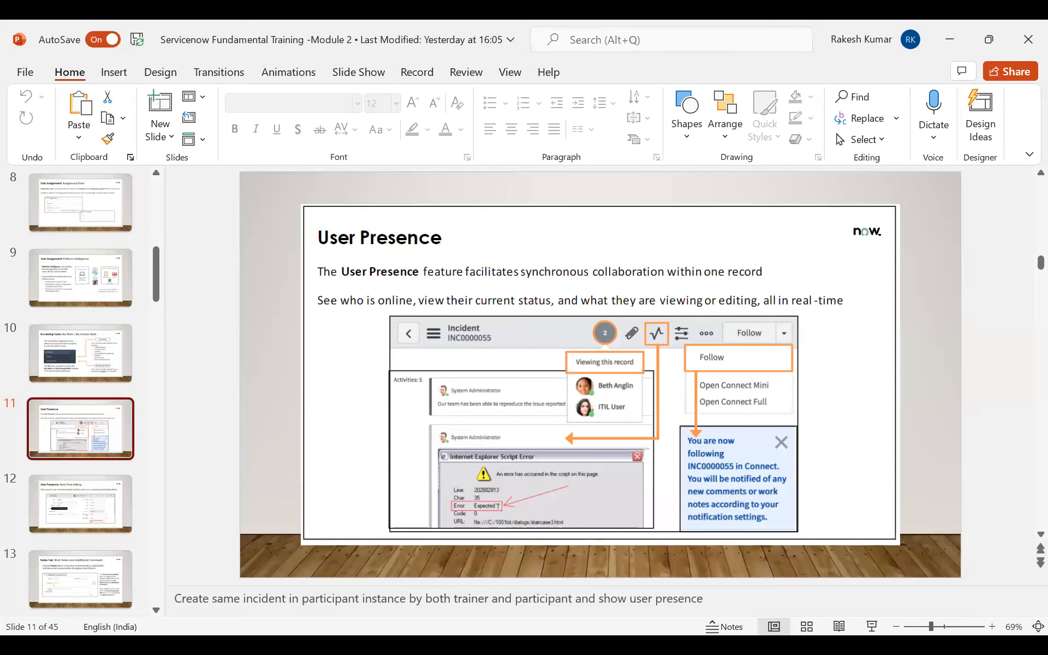
- Present the User Presence slide in PowerPoint as a full-screen slide show
click(872, 626)
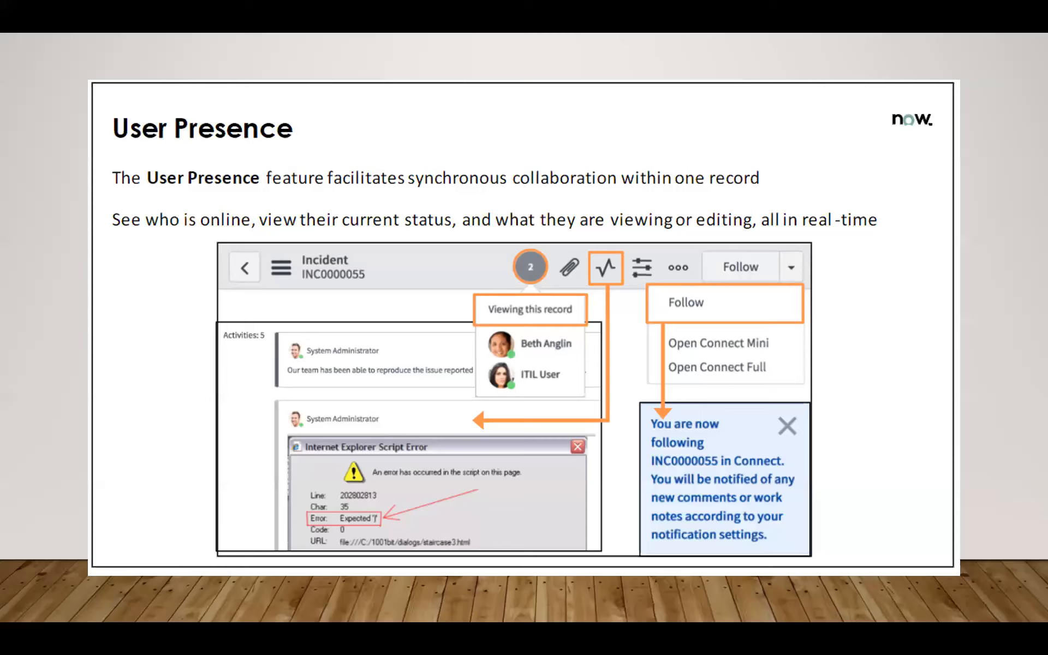
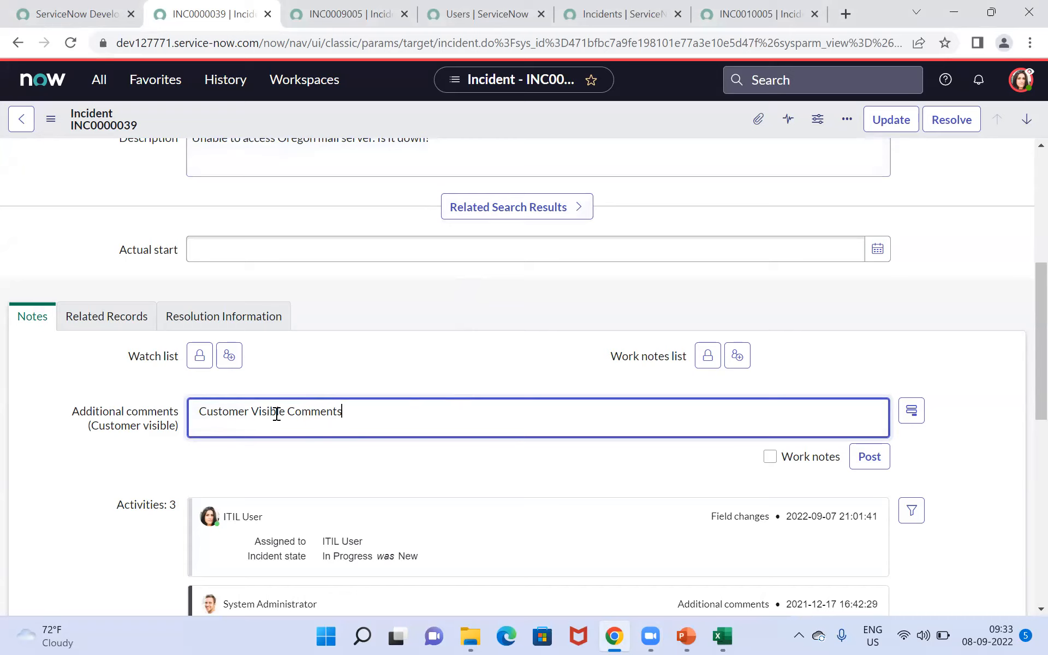
- Complete the additional comment on incident INC0000039 as "Customer Visible Comments 007" and save the record without leaving the form
text(007)
right_click(657, 85)
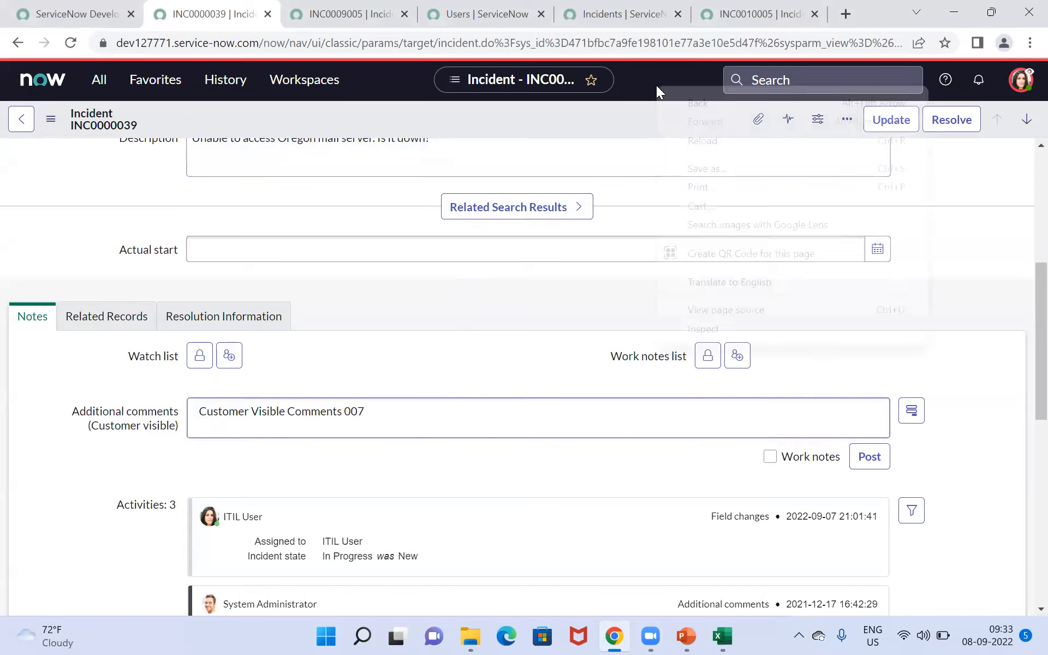
click(576, 120)
right_click(576, 120)
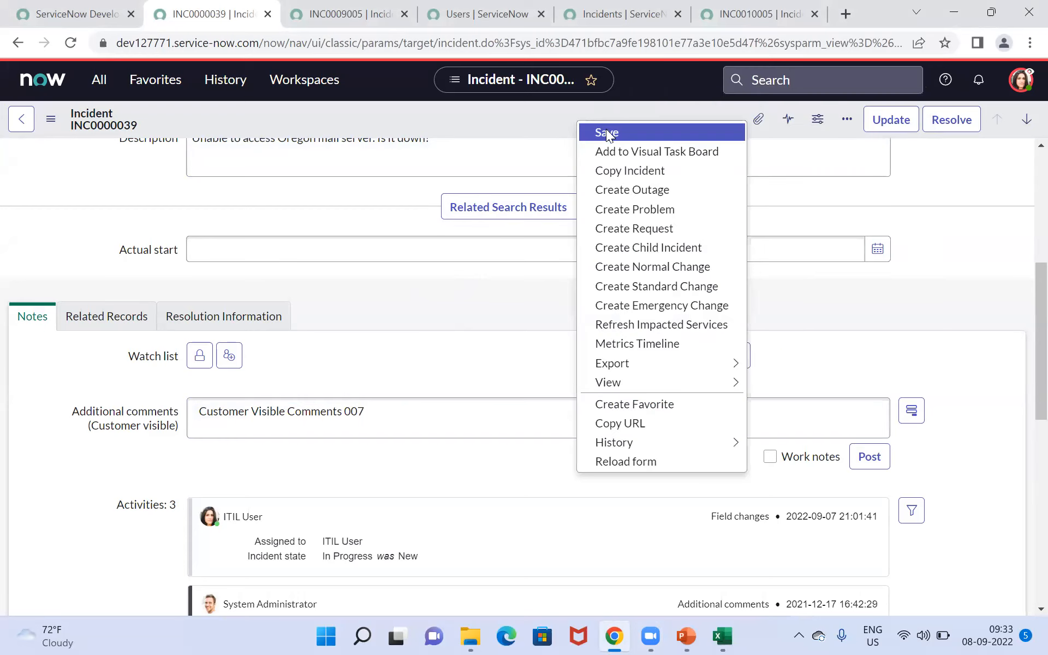
click(607, 133)
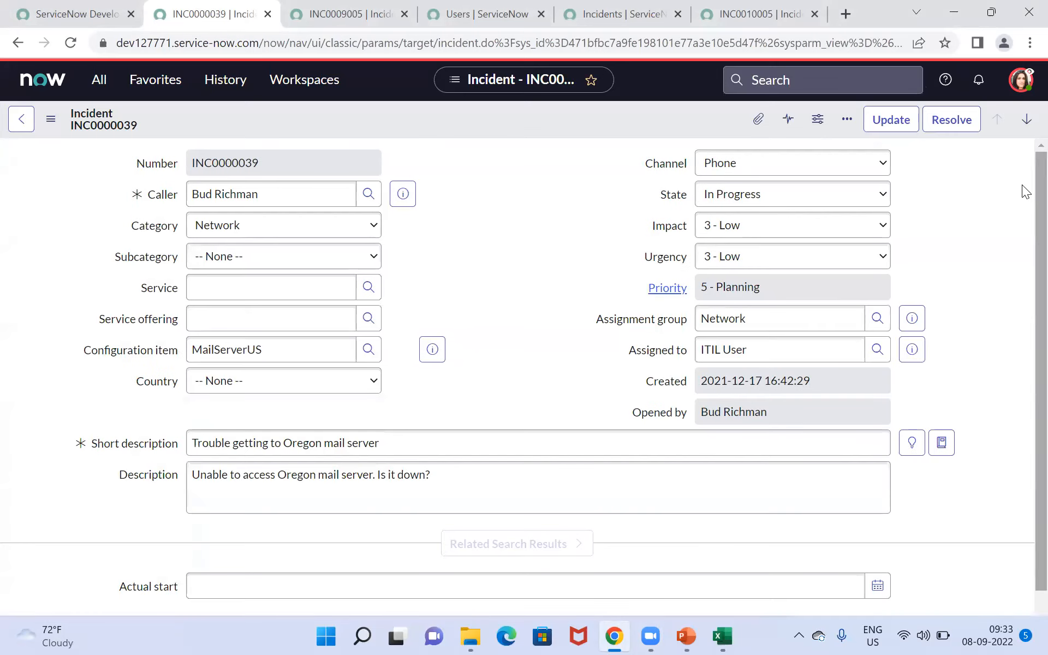
- Check incident INC0000039's Activities stream for the saved customer-visible comment
scroll(1025, 273, down, 2)
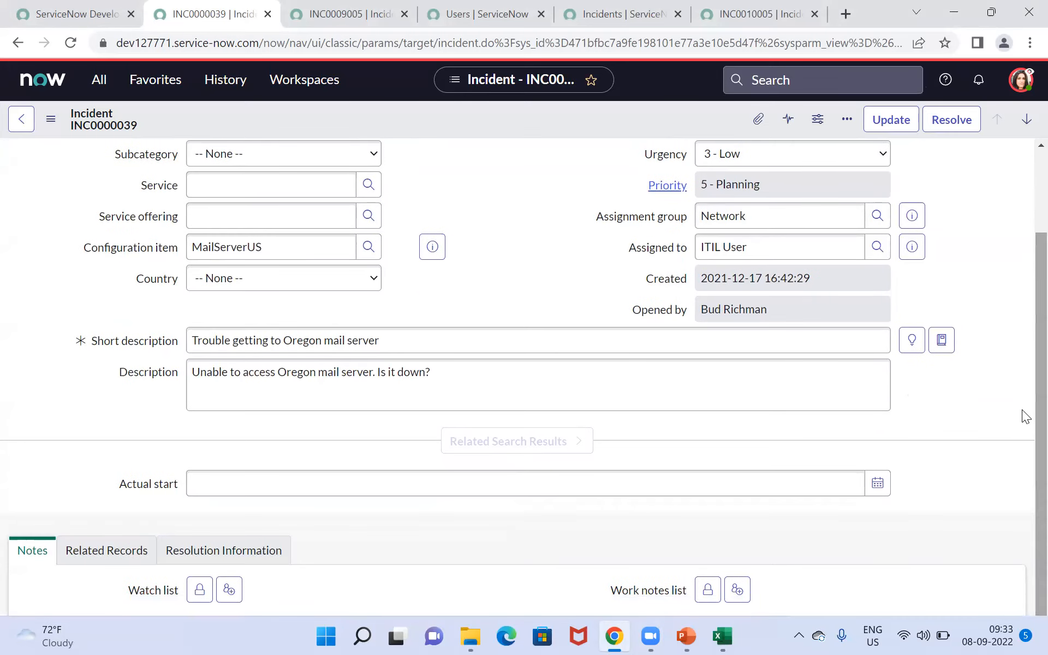
scroll(1025, 423, down, 4)
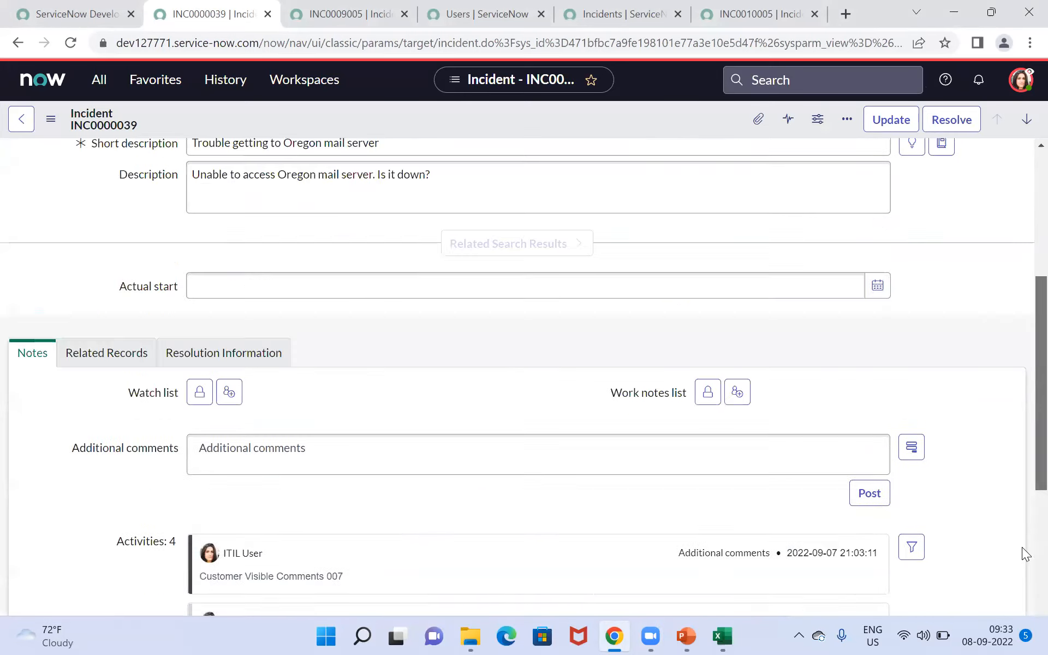
scroll(1025, 553, down, 8)
scroll(1023, 473, up, 7)
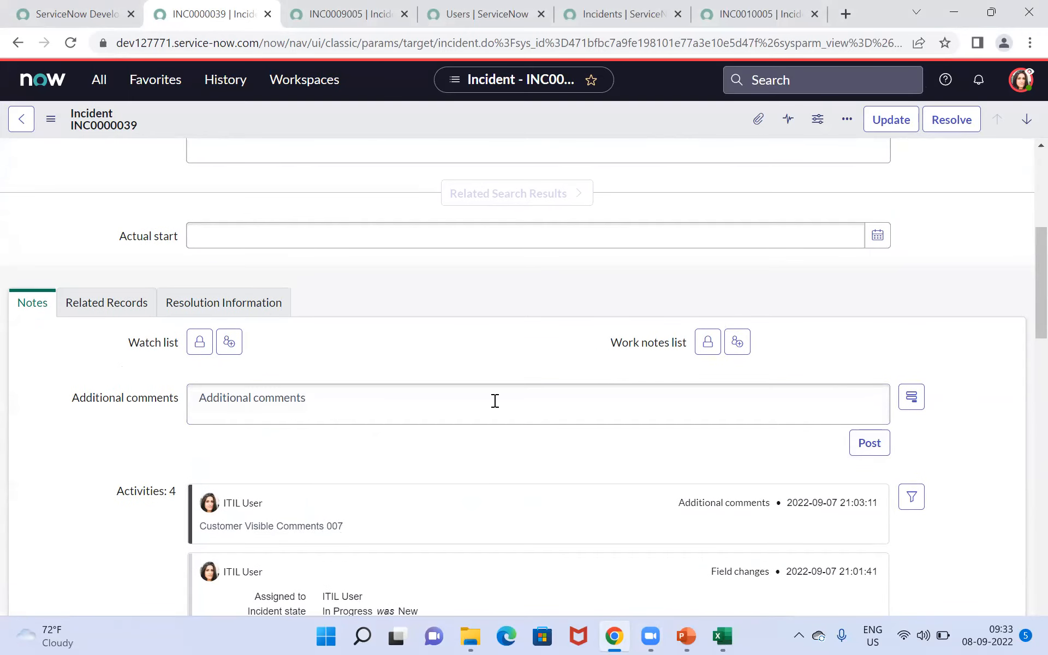
click(264, 394)
text(ss)
key(BackSpace)
key(BackSpace)
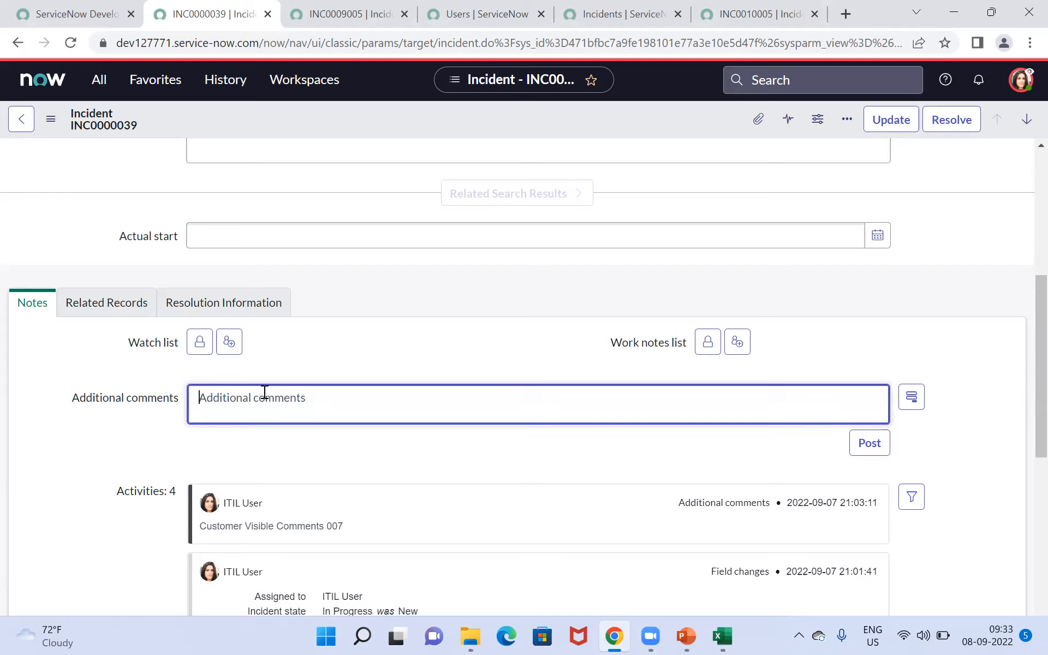
- Switch incident INC0000039's journal entry from additional comments to Work notes and begin the note with "Work note for"
click(913, 405)
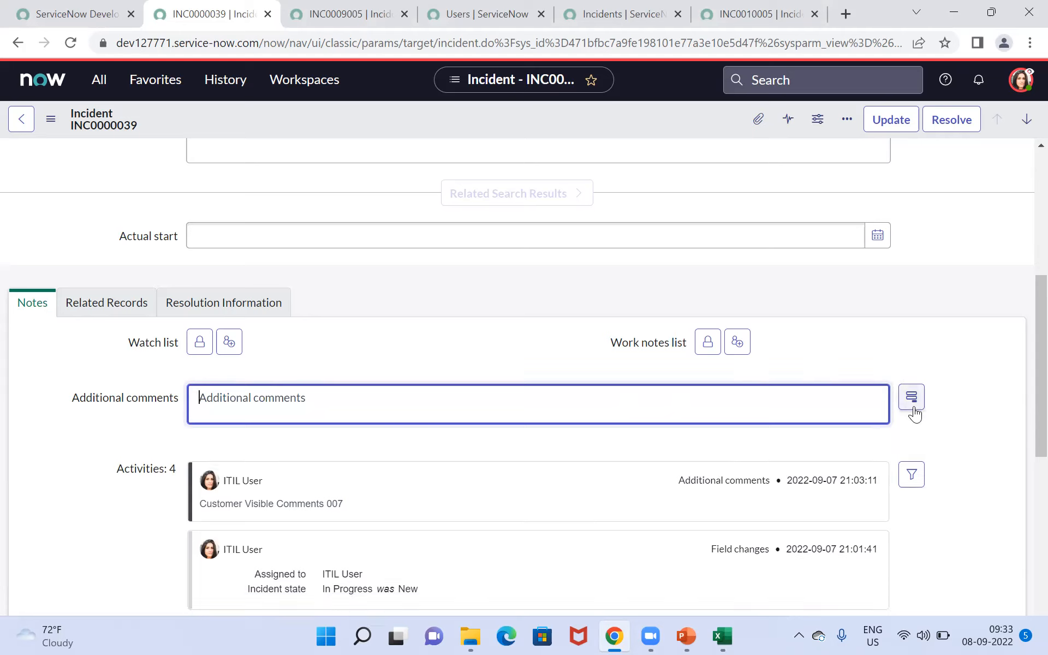
click(770, 442)
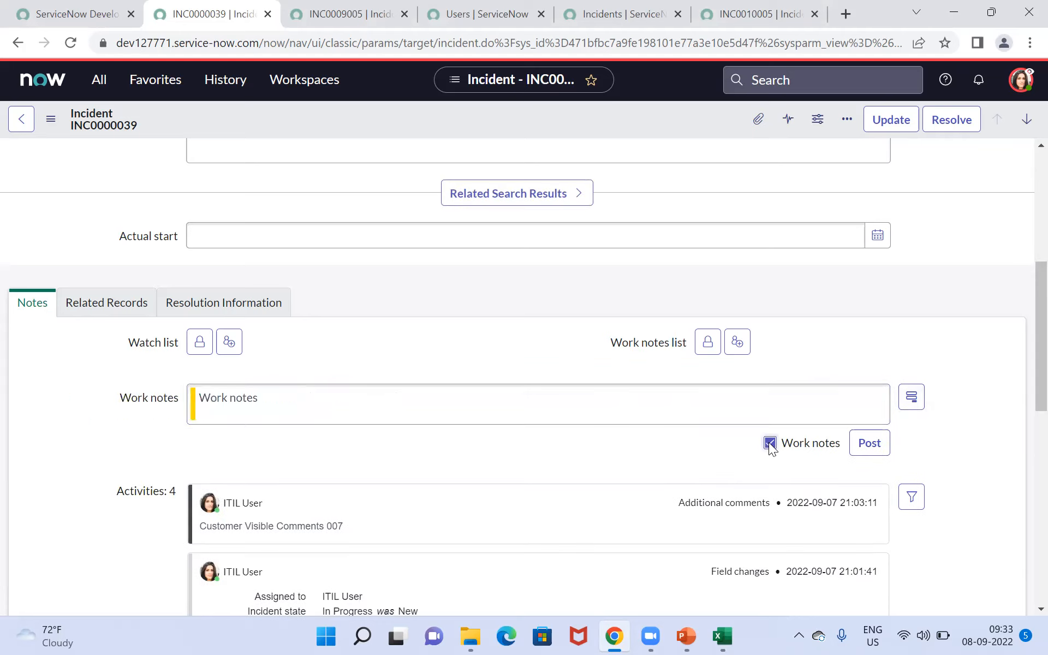
click(380, 399)
text(WOrk)
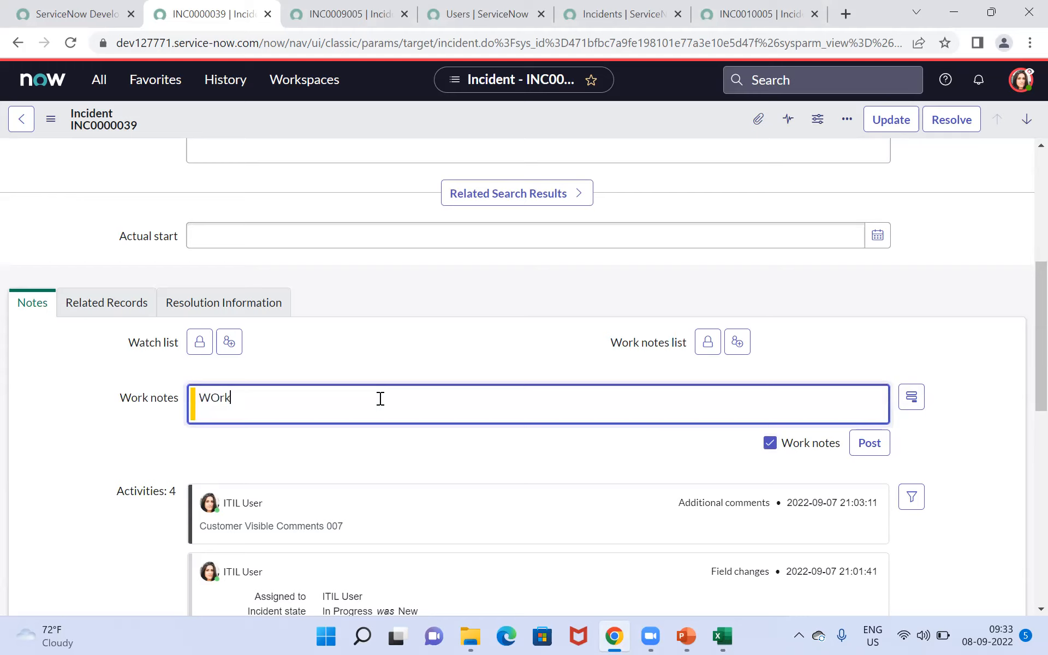
text( note fp)
key(BackSpace)
key(BackSpace)
key(BackSpace)
key(BackSpace)
key(BackSpace)
key(BackSpace)
key(BackSpace)
key(BackSpace)
key(BackSpace)
key(BackSpace)
key(BackSpace)
text(ork note for @)
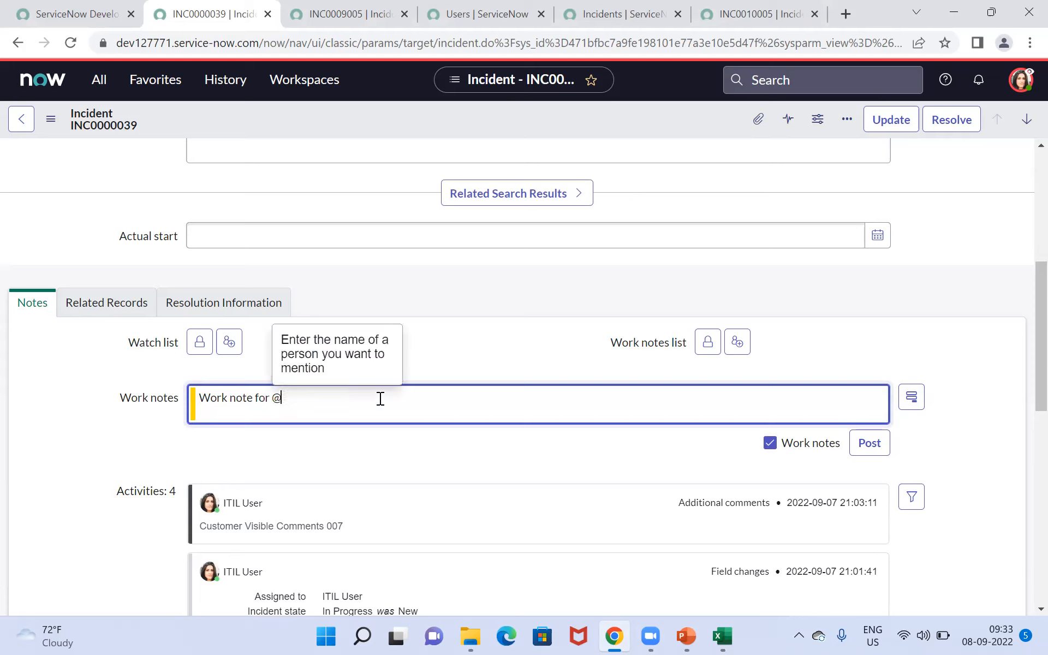
- Mention the colleague with an @ tag at the end of the work note and post it to incident INC0000039
text(da)
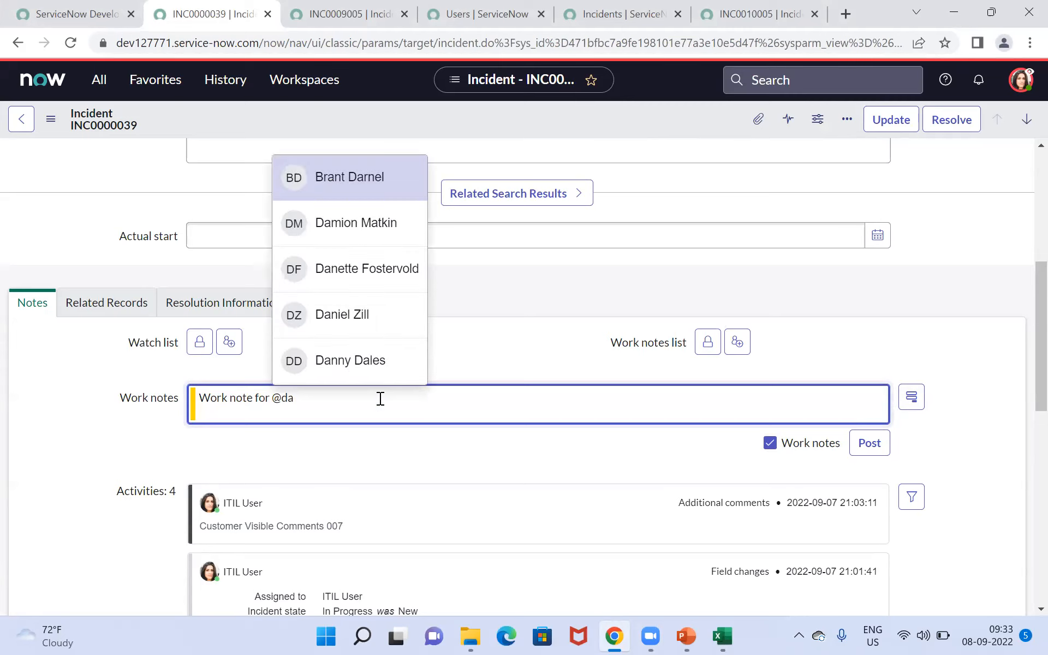
text(vi)
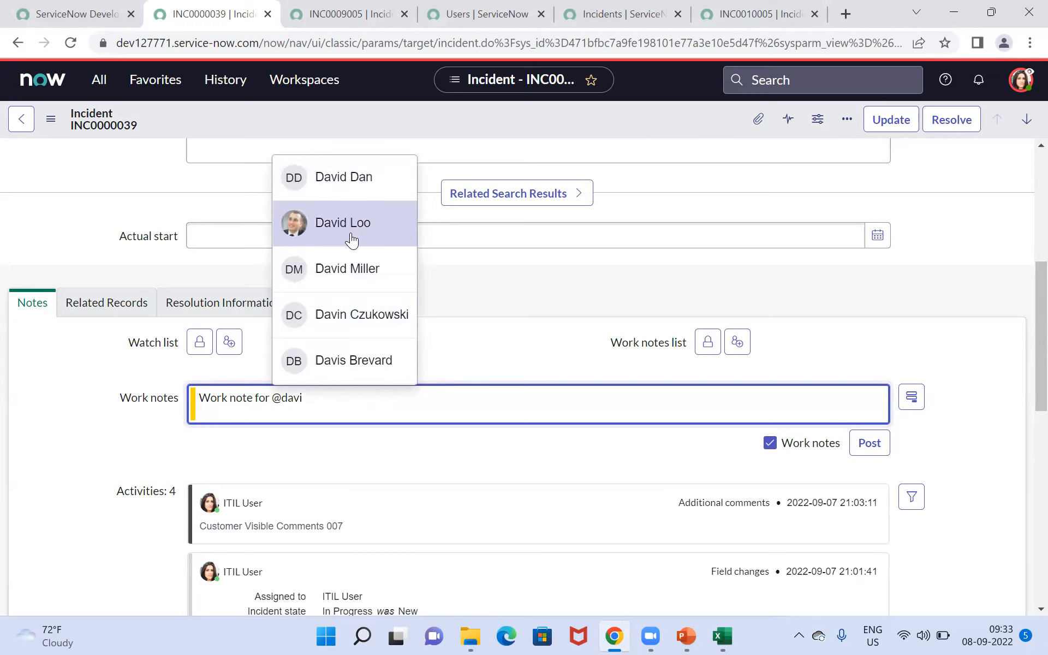
click(351, 224)
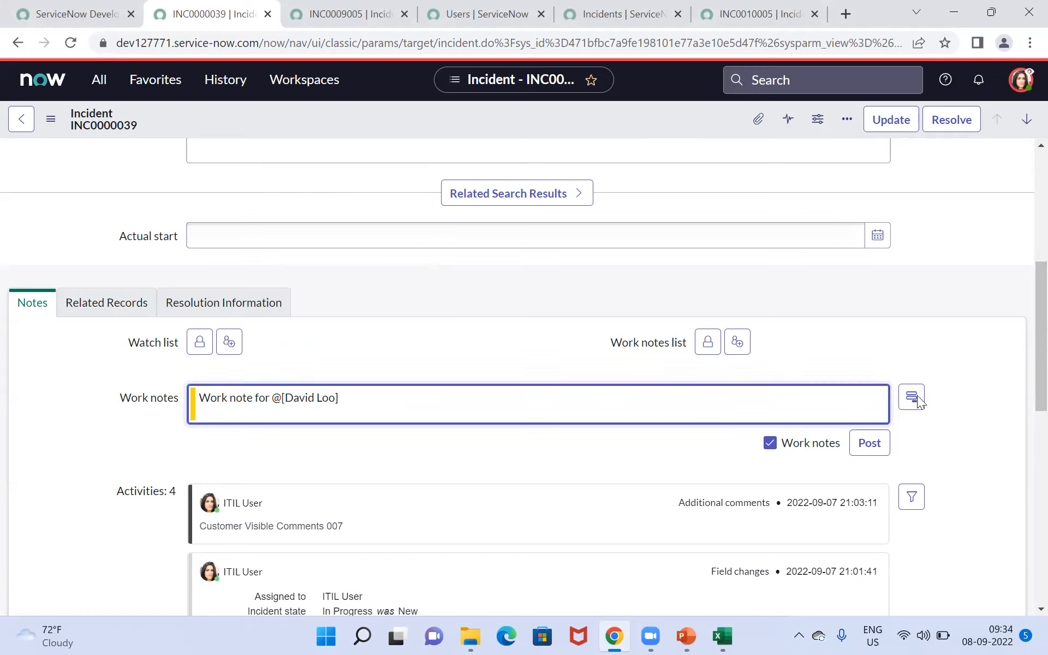
click(873, 445)
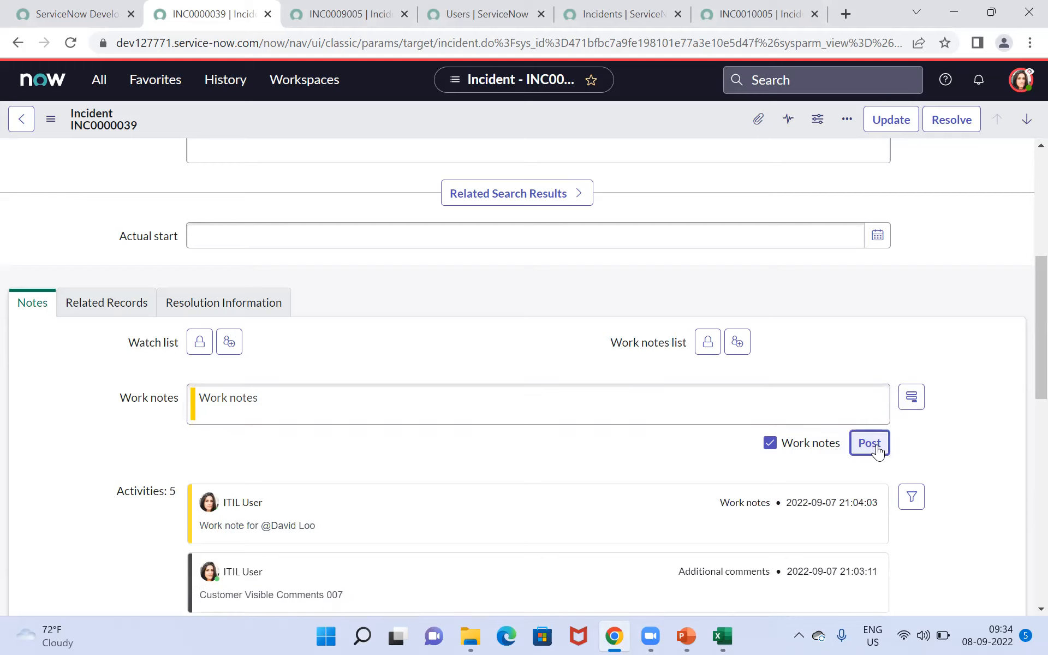
- Impersonate the caller of incident INC0000039 and dismiss the "Work your way" introduction
click(1021, 82)
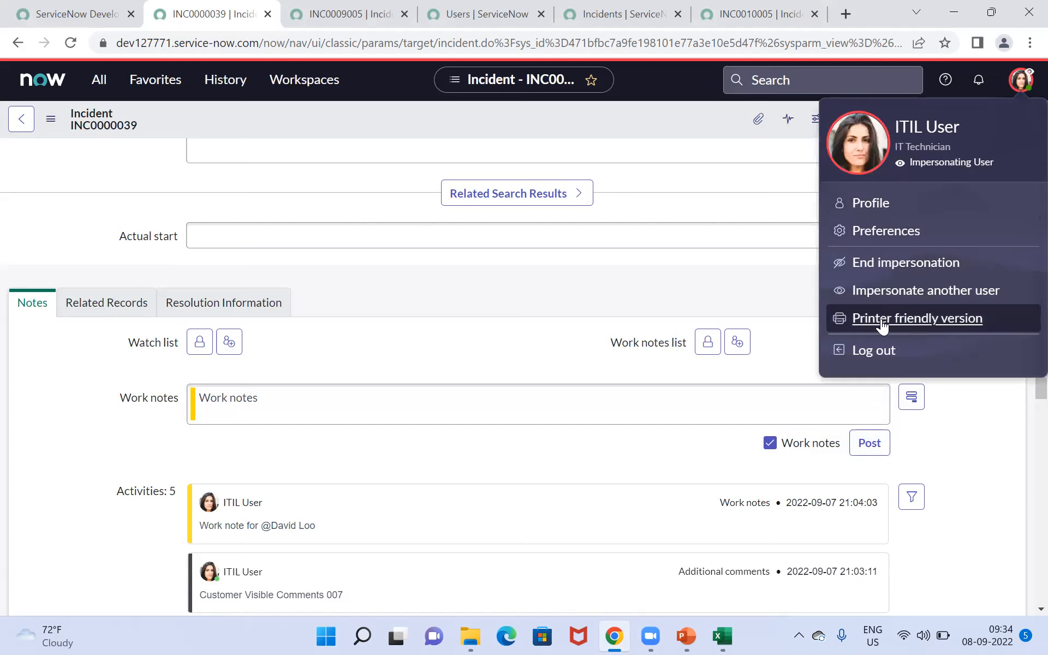
click(886, 294)
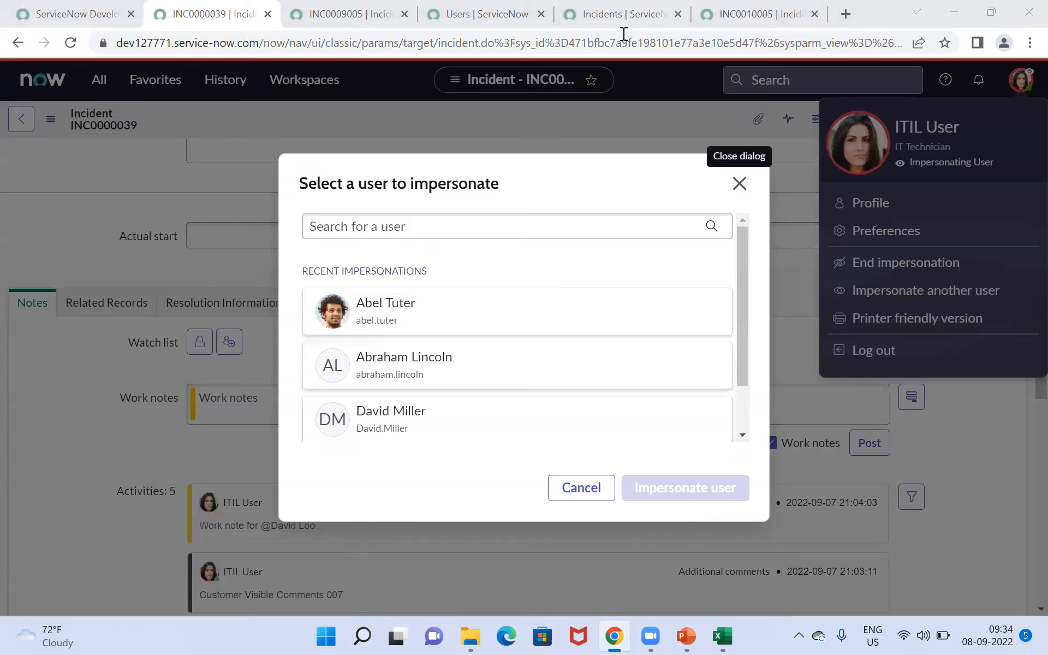
click(341, 224)
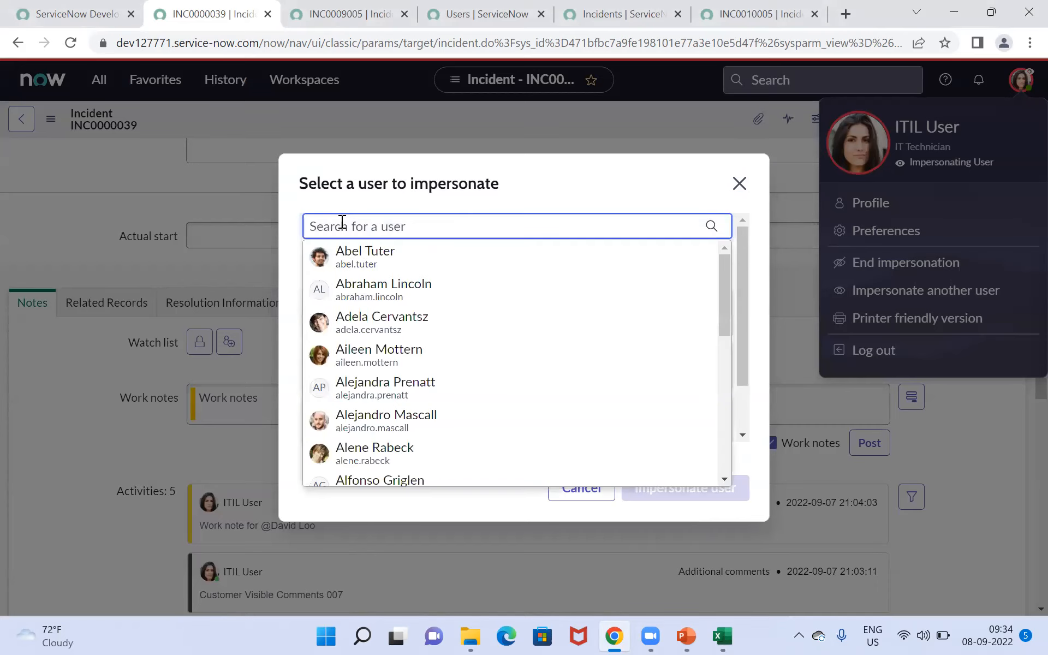
text(bud )
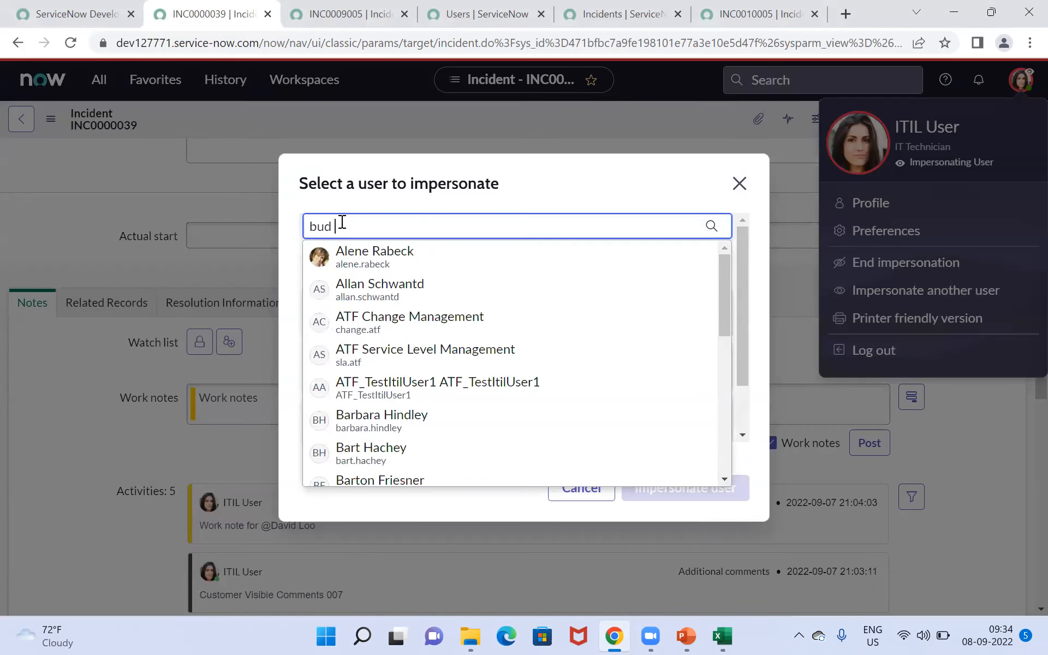
text(r)
click(346, 257)
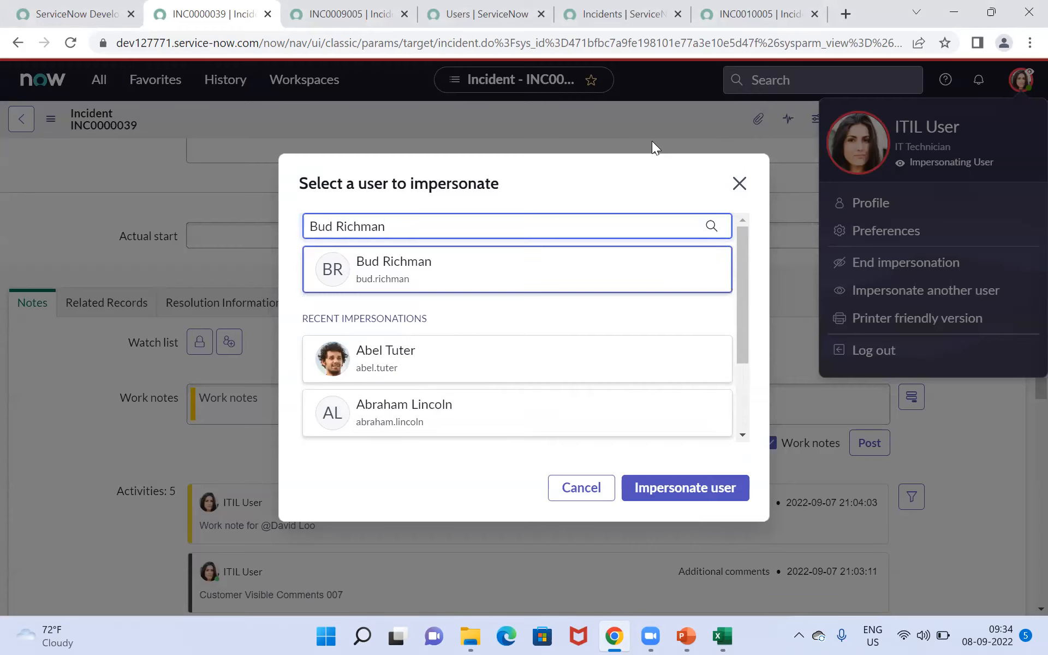
click(686, 488)
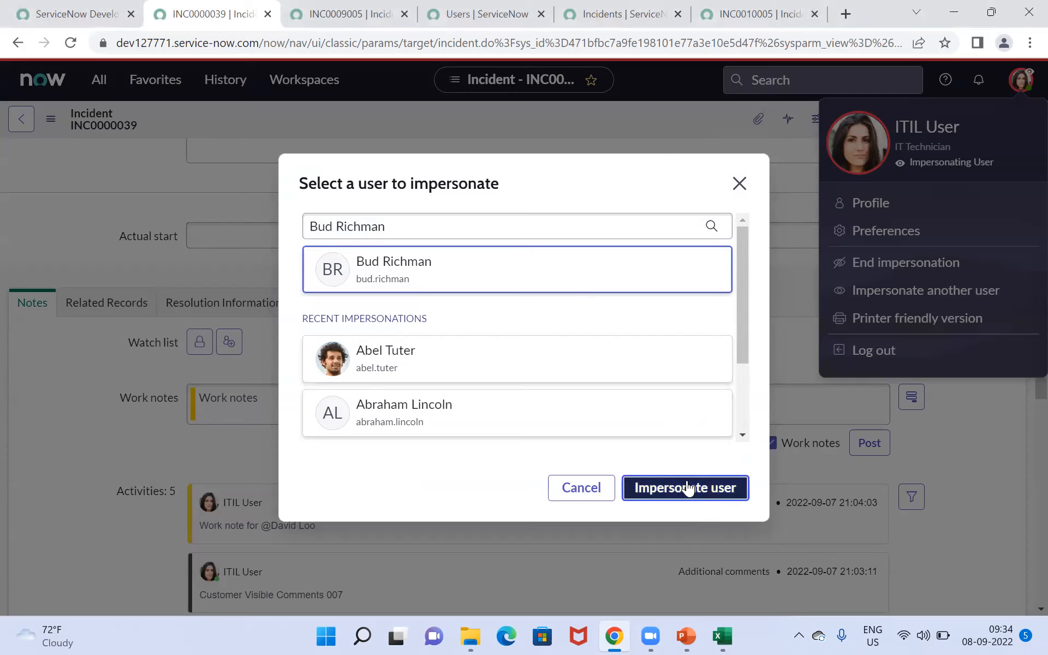
click(687, 488)
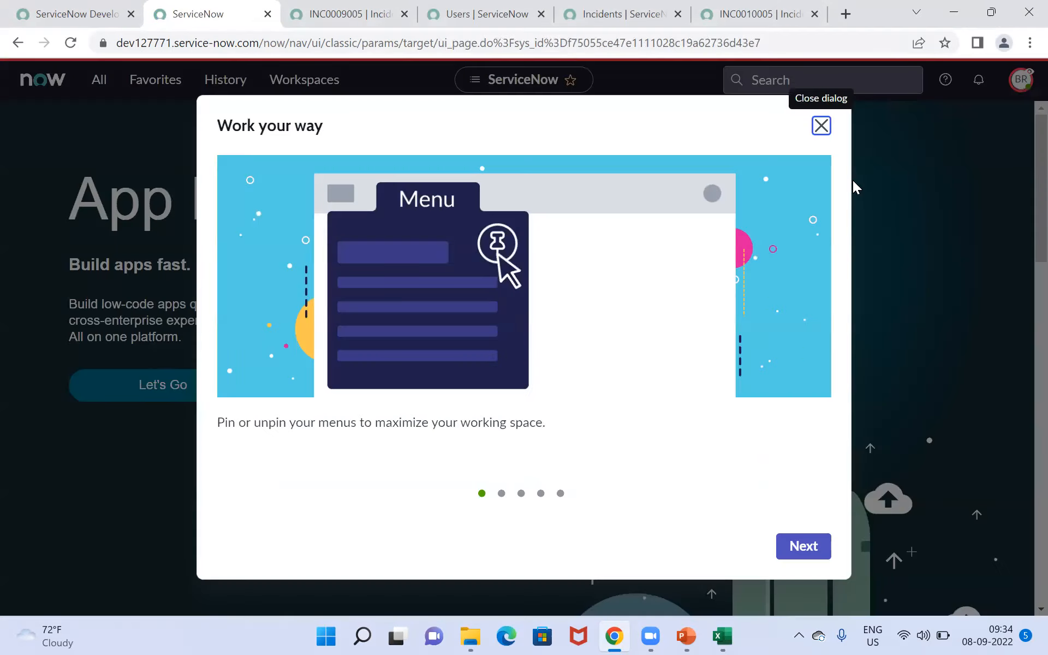
click(821, 126)
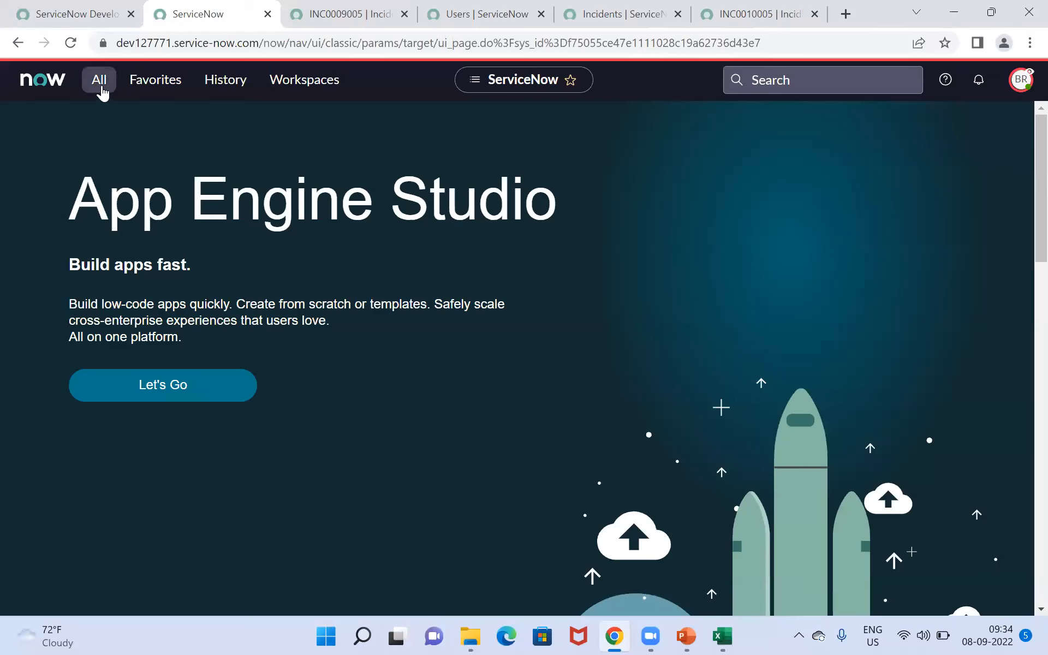
click(100, 87)
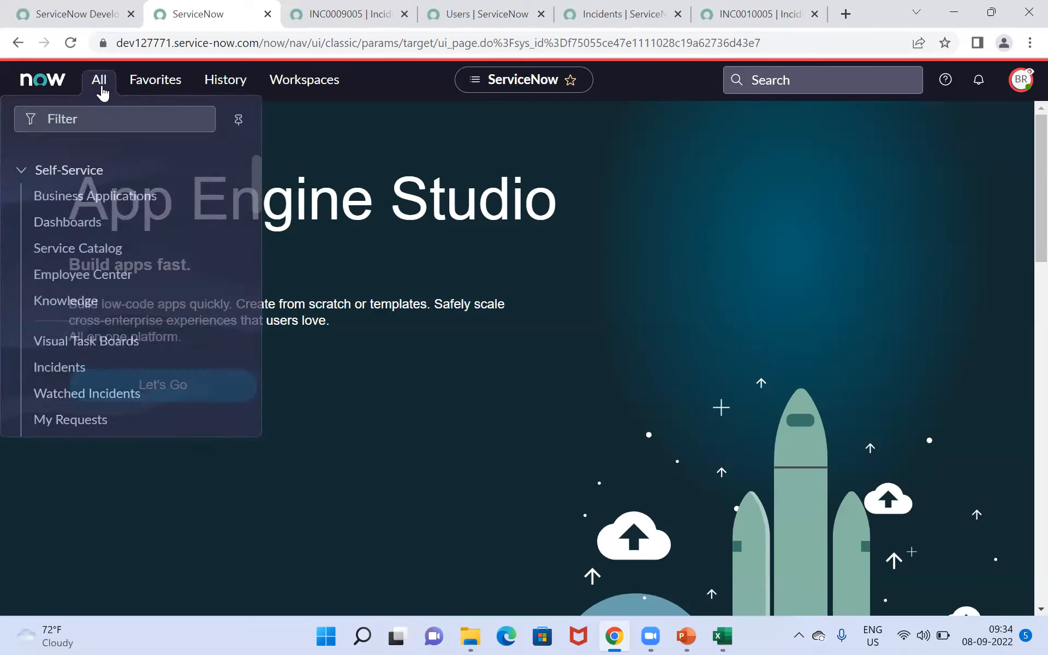
click(115, 131)
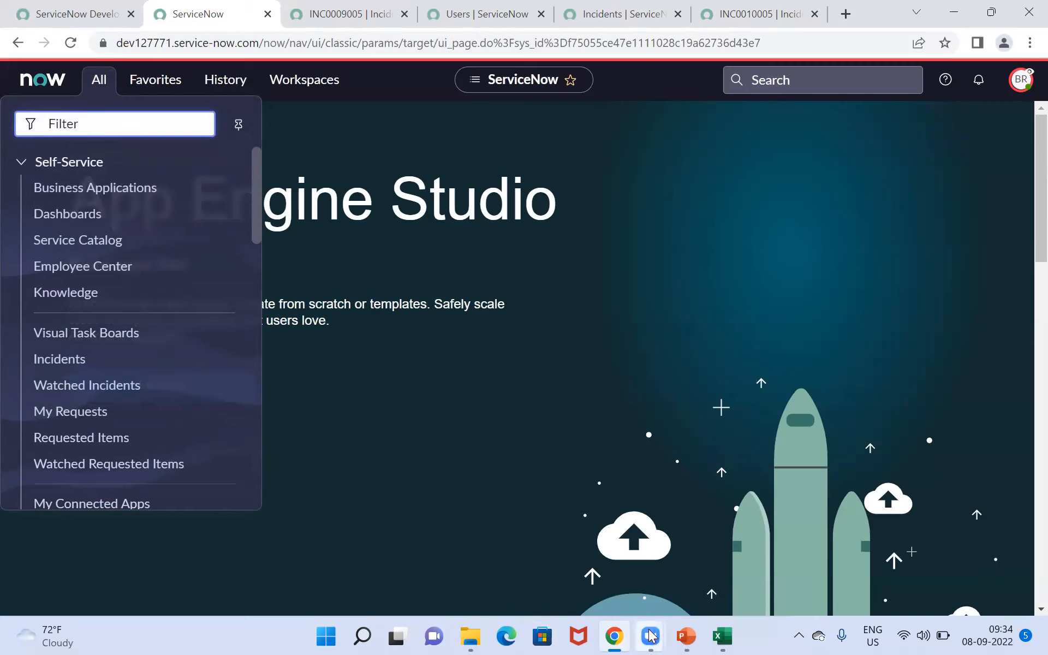
click(586, 68)
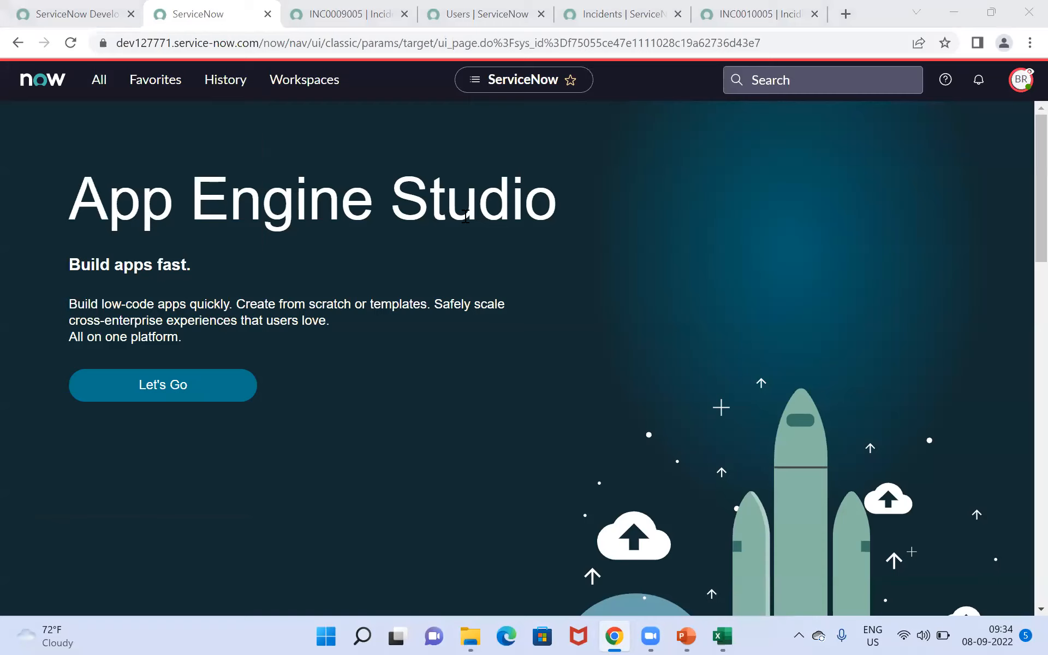
- Find and open incident INC0000039 through the global search
click(872, 79)
text(INC0000039)
key(Return)
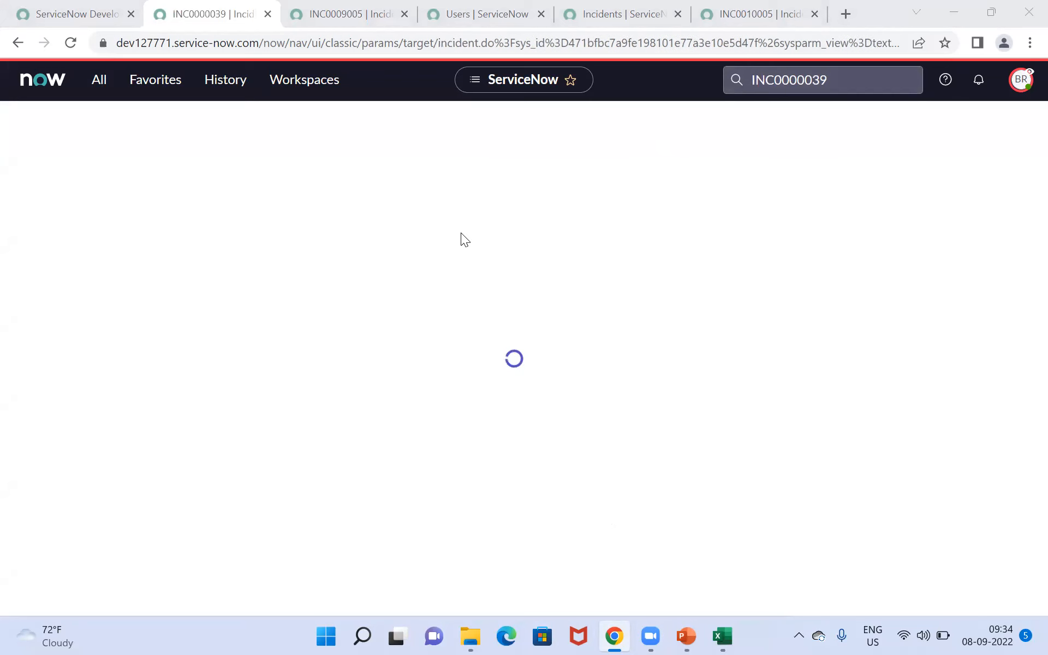
- Examine incident INC0000039's Activities stream as the impersonated caller, checking the posted work note and the customer-visible comment
click(1023, 234)
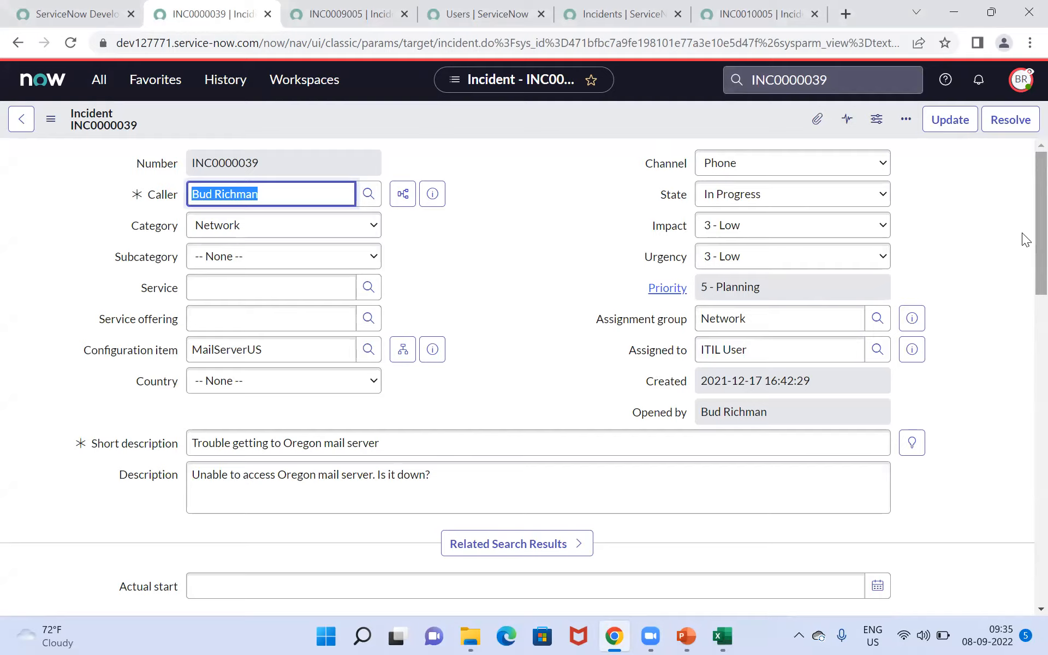
scroll(1022, 314, down, 5)
scroll(1023, 338, down, 2)
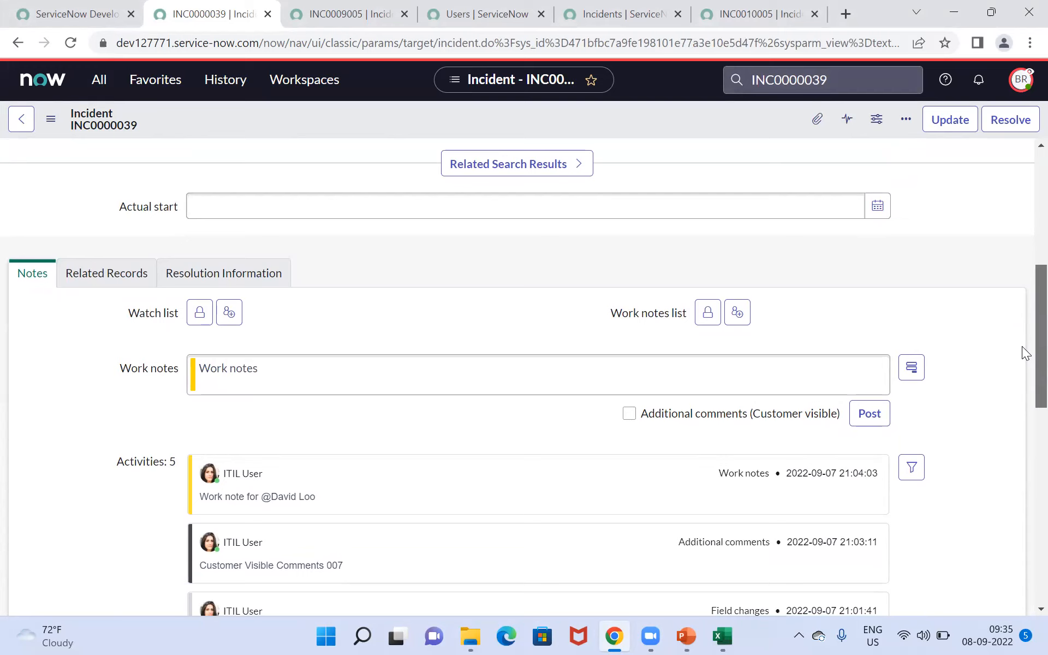
scroll(1023, 355, down, 2)
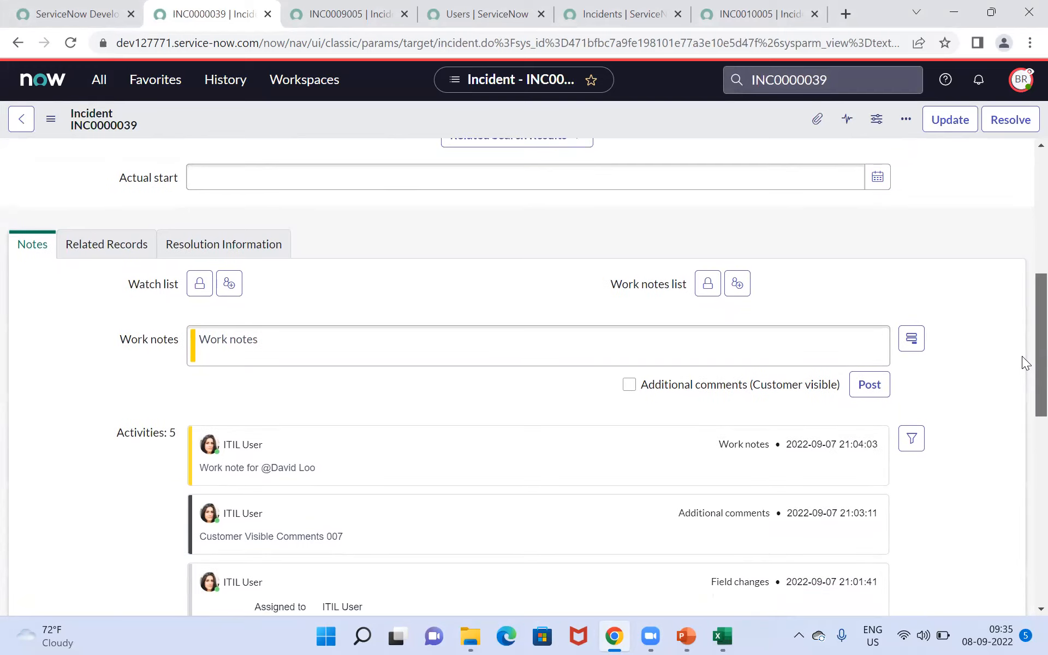
scroll(1021, 364, down, 2)
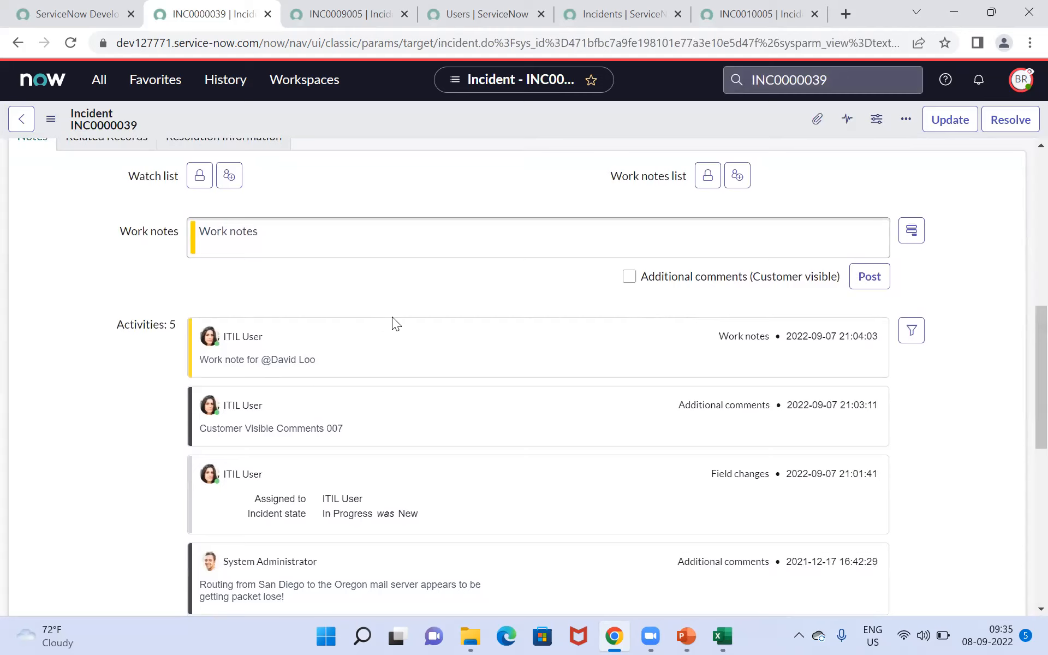
click(1029, 77)
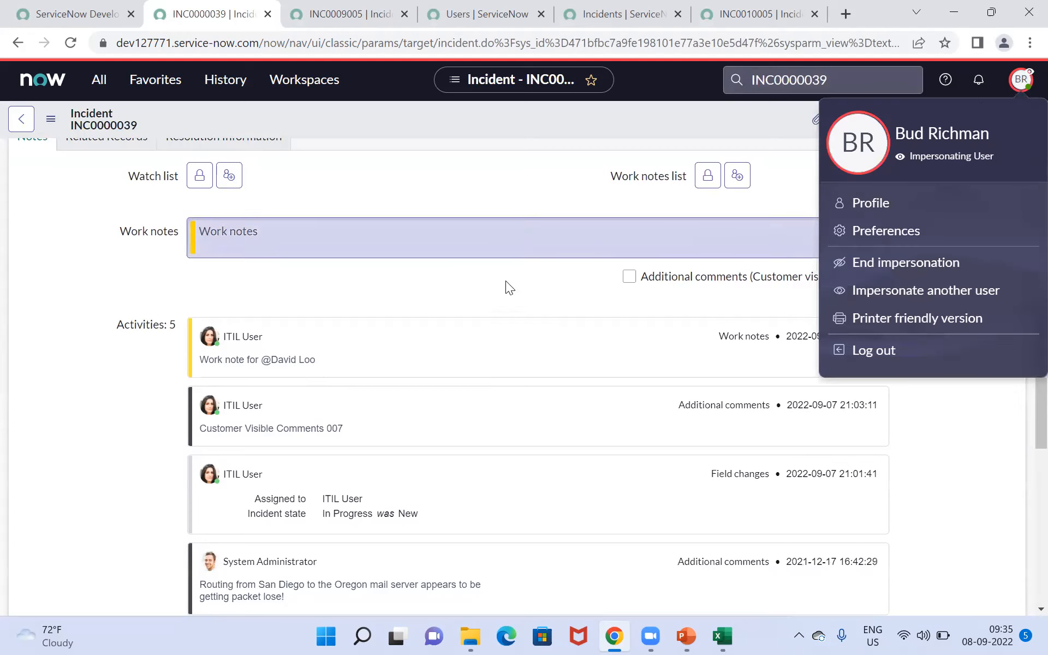
click(344, 299)
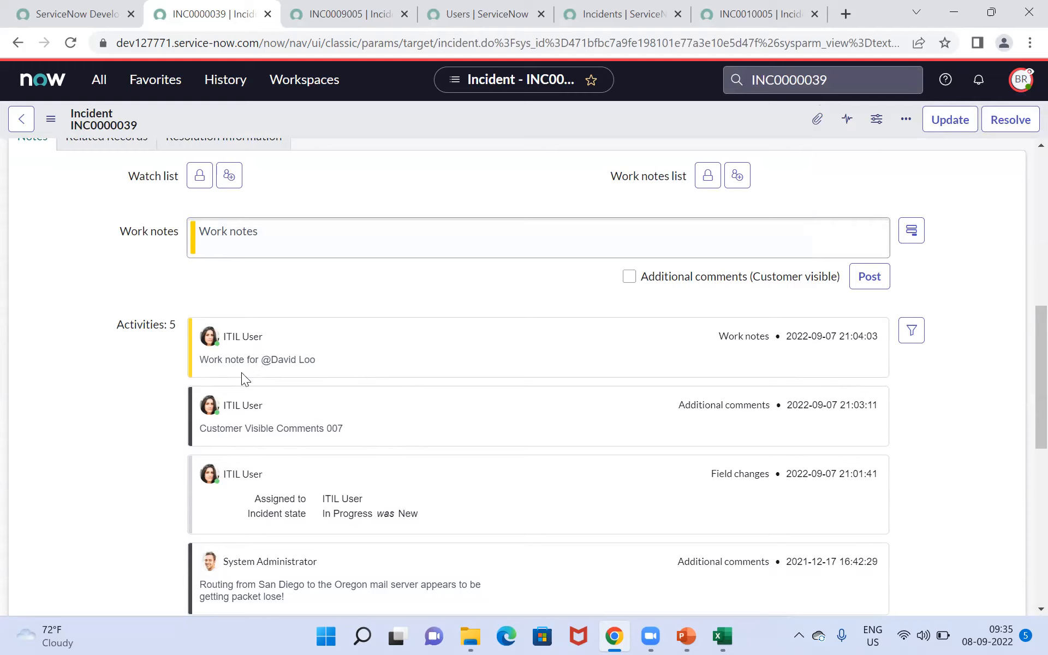
triple_click(276, 360)
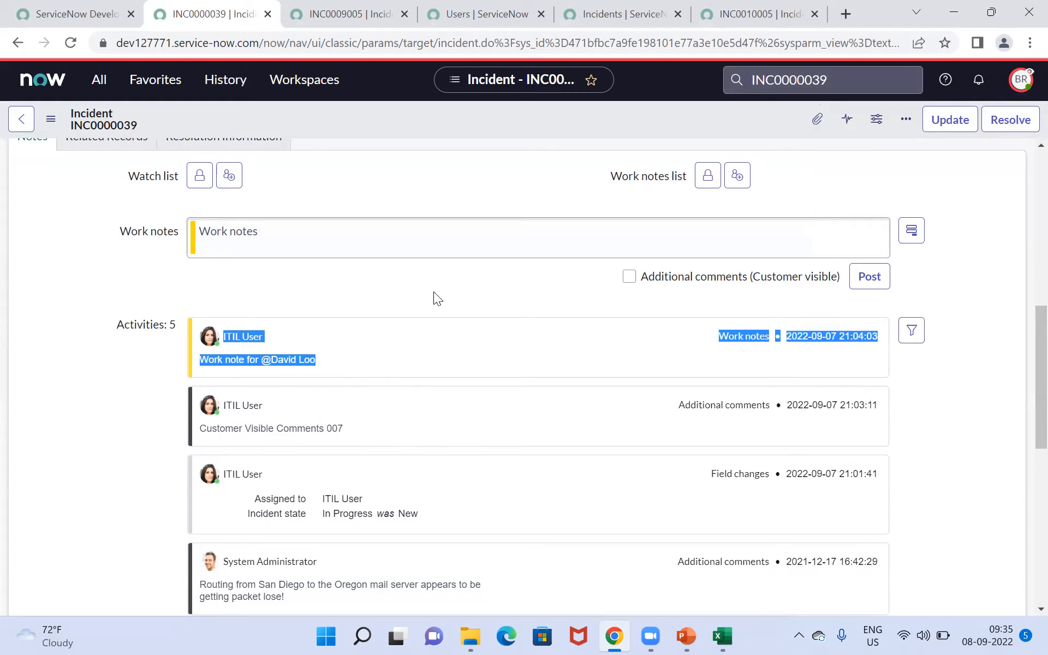
click(387, 373)
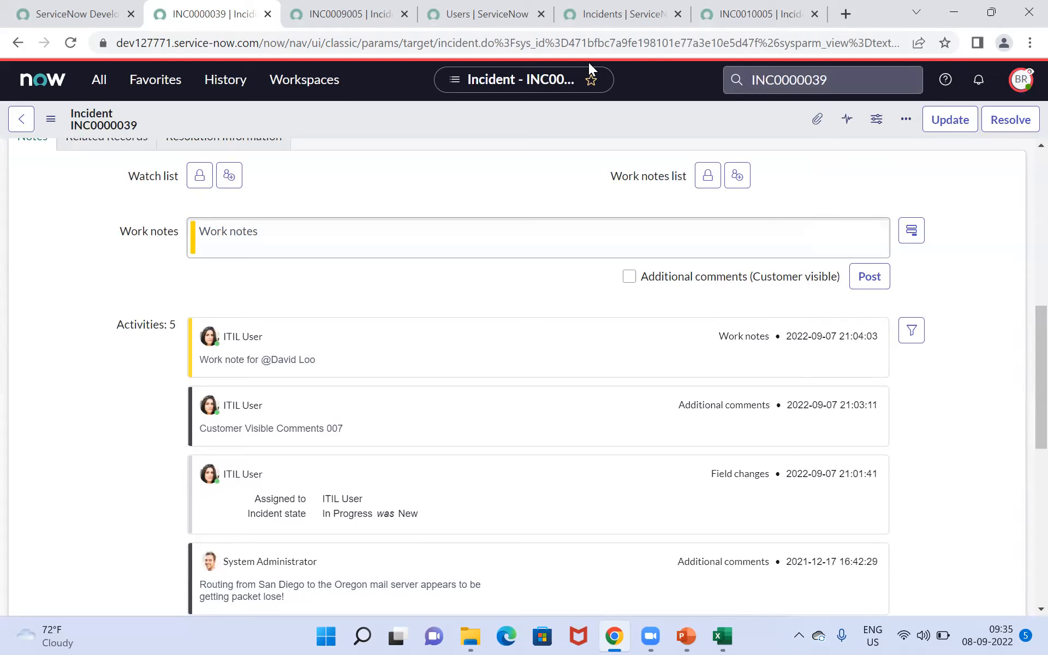
- Examine the Caller field and the Notes section of incident INC0010005 on the other instance
click(741, 26)
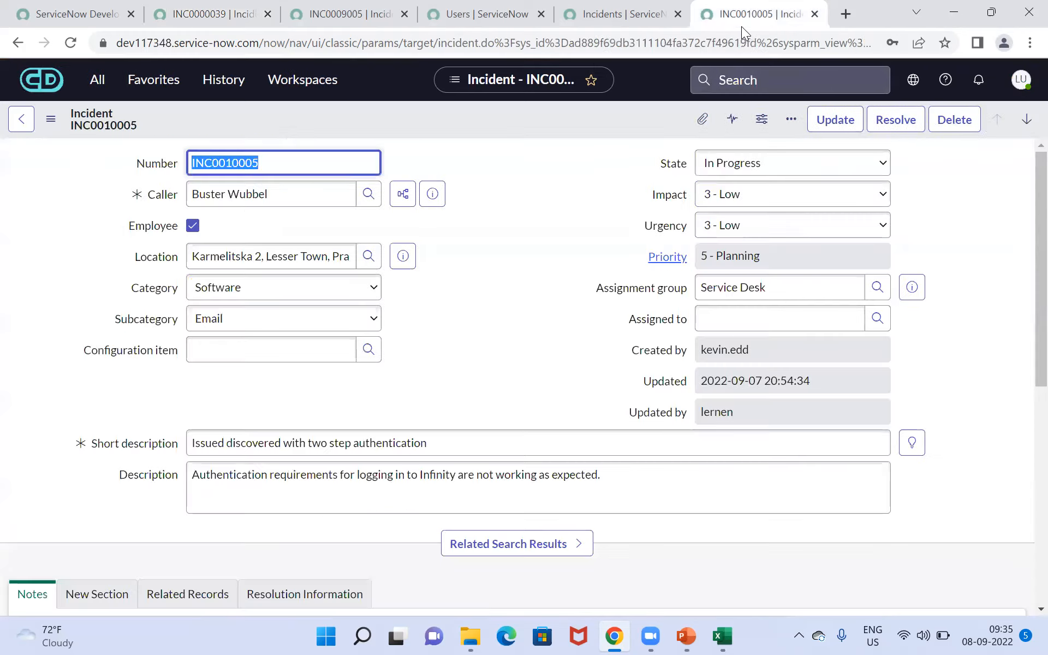
click(285, 195)
drag(285, 194, 154, 191)
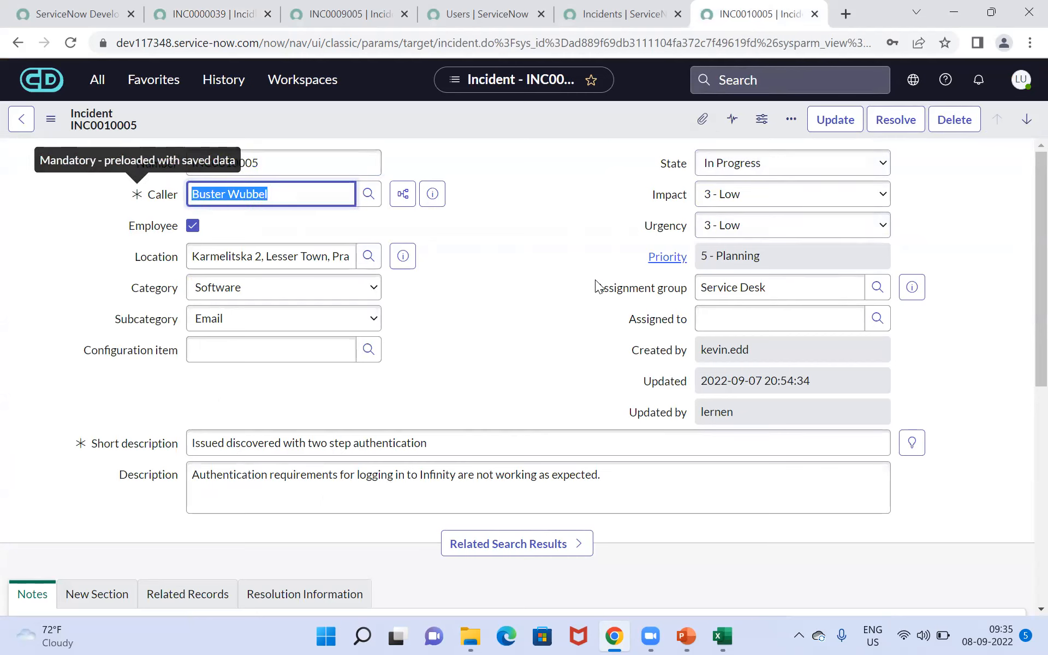
drag(1041, 234, 1022, 345)
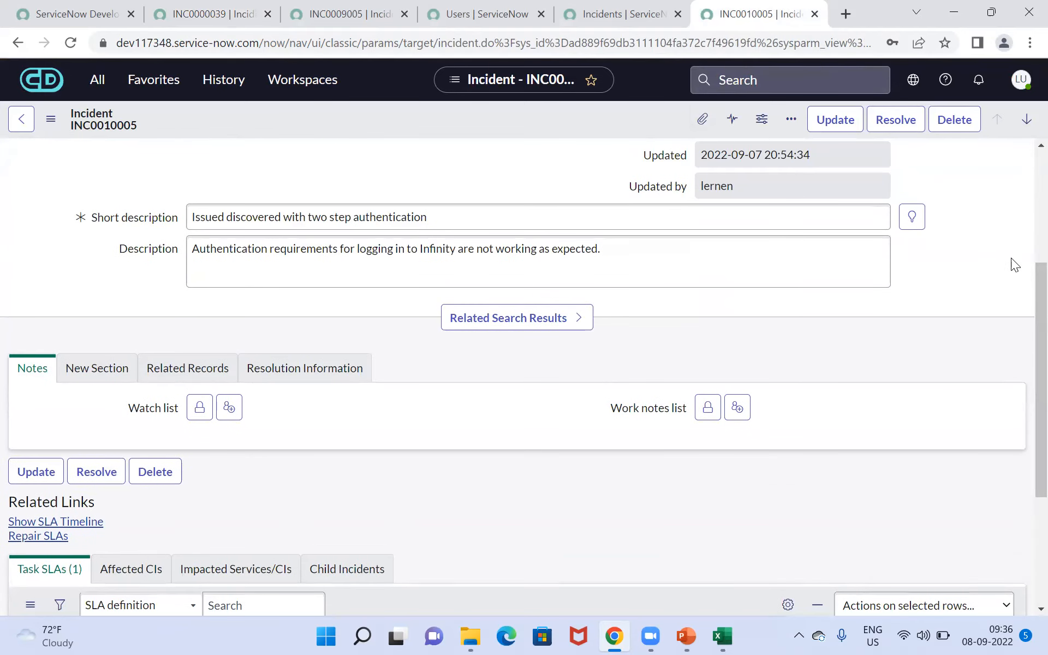
scroll(1024, 254, up, 4)
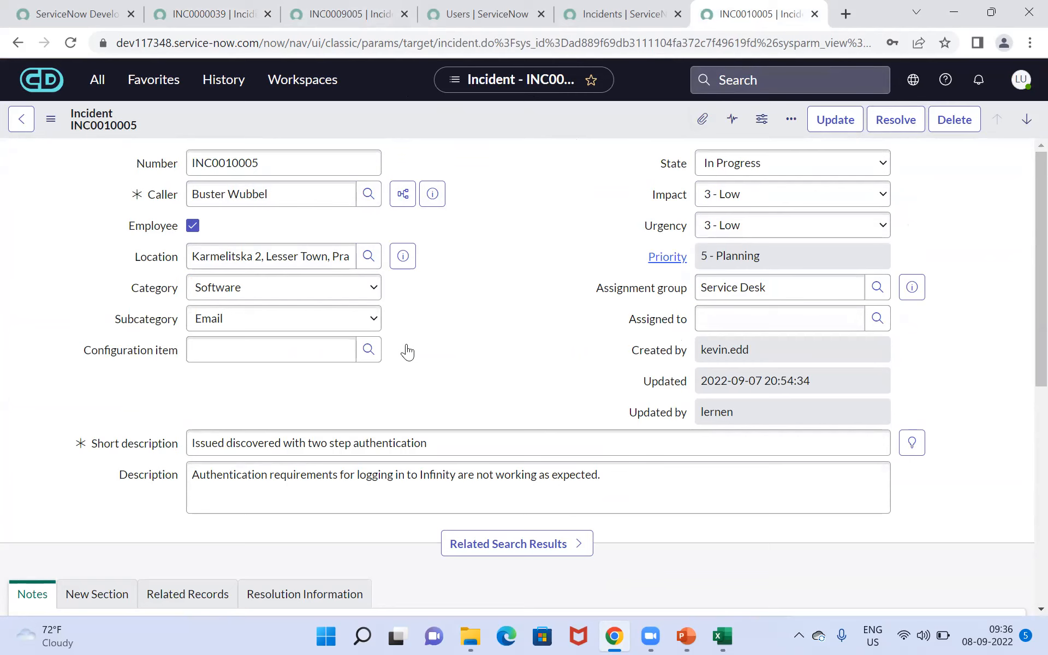
- Switch to PowerPoint, show the "Work Notes and Additional Comments" slide full screen, and exit the slide show
click(685, 633)
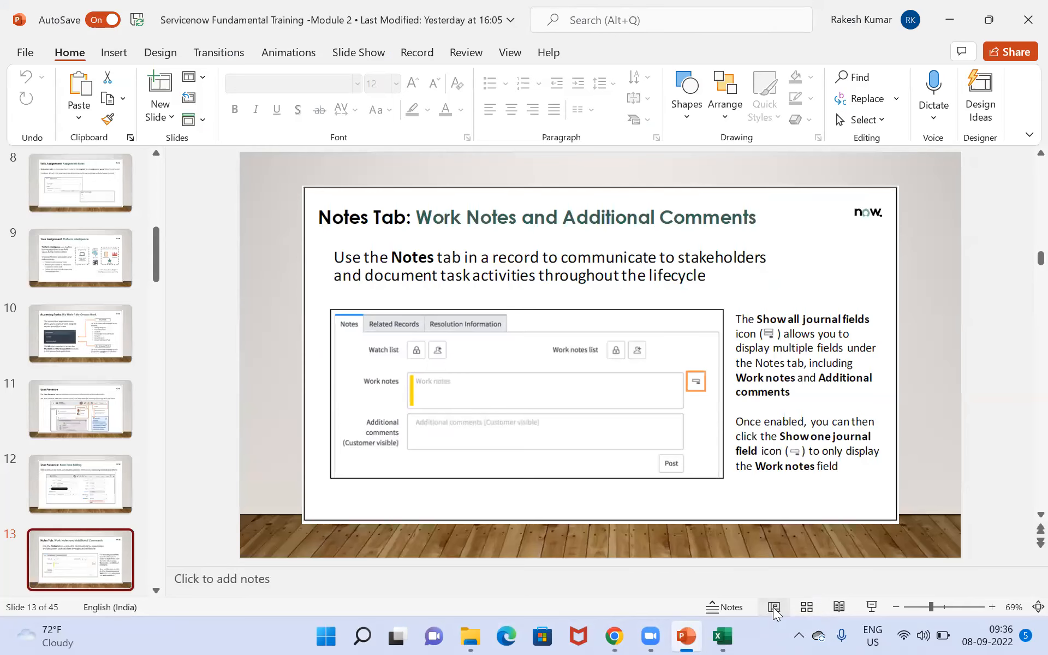
click(875, 610)
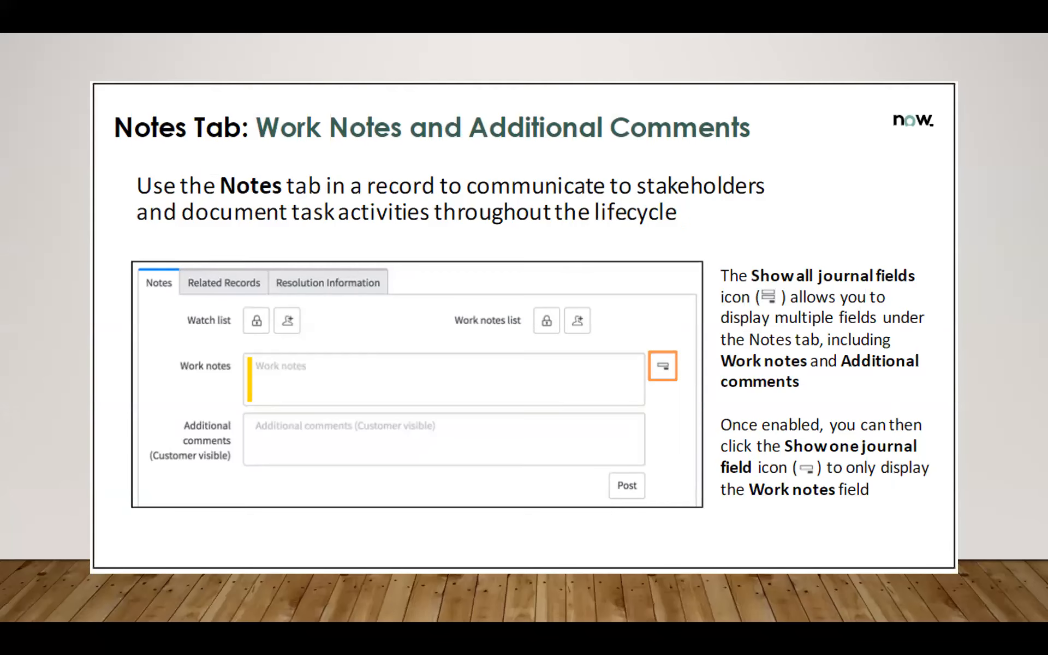
key(Escape)
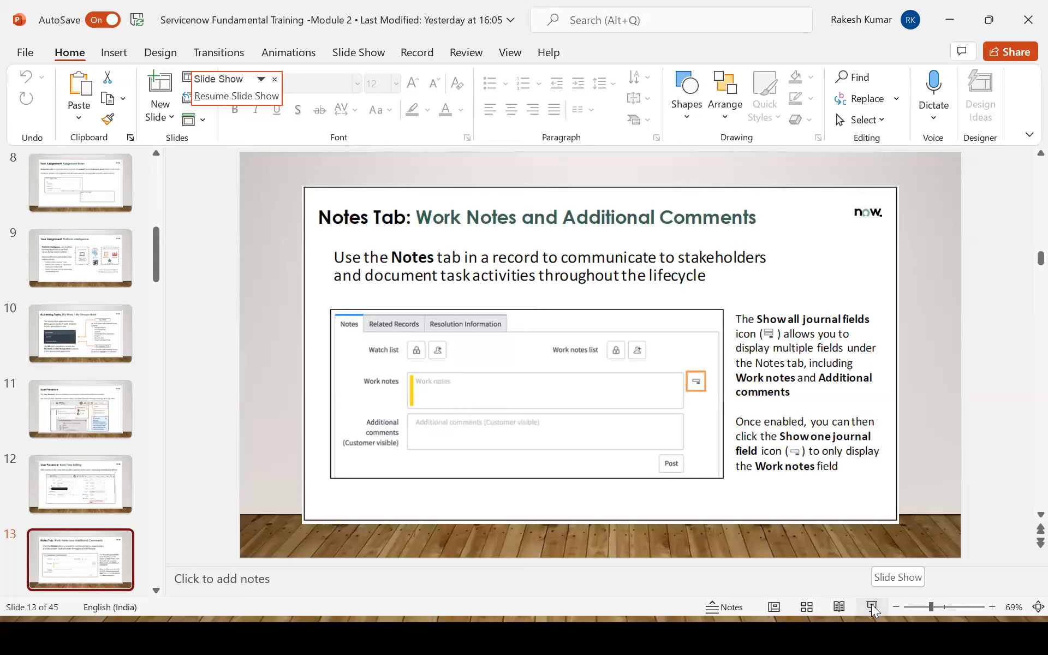
- Advance the presentation to the "Notes Tab: Activity" slide in both the editor and the running slide show
key(Page_Down)
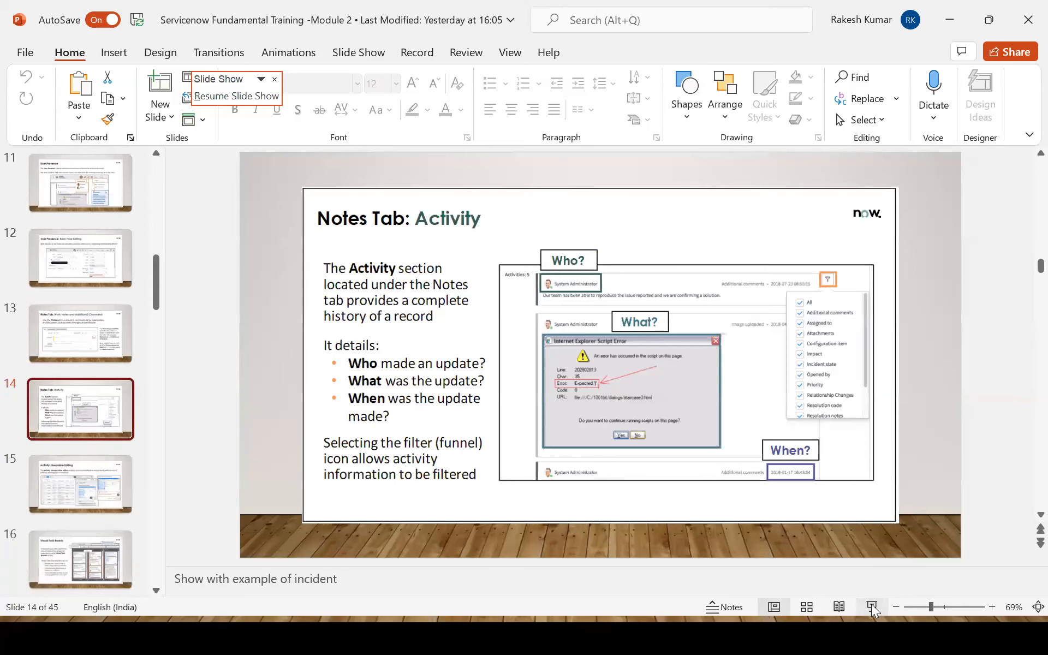
drag(157, 300, 162, 323)
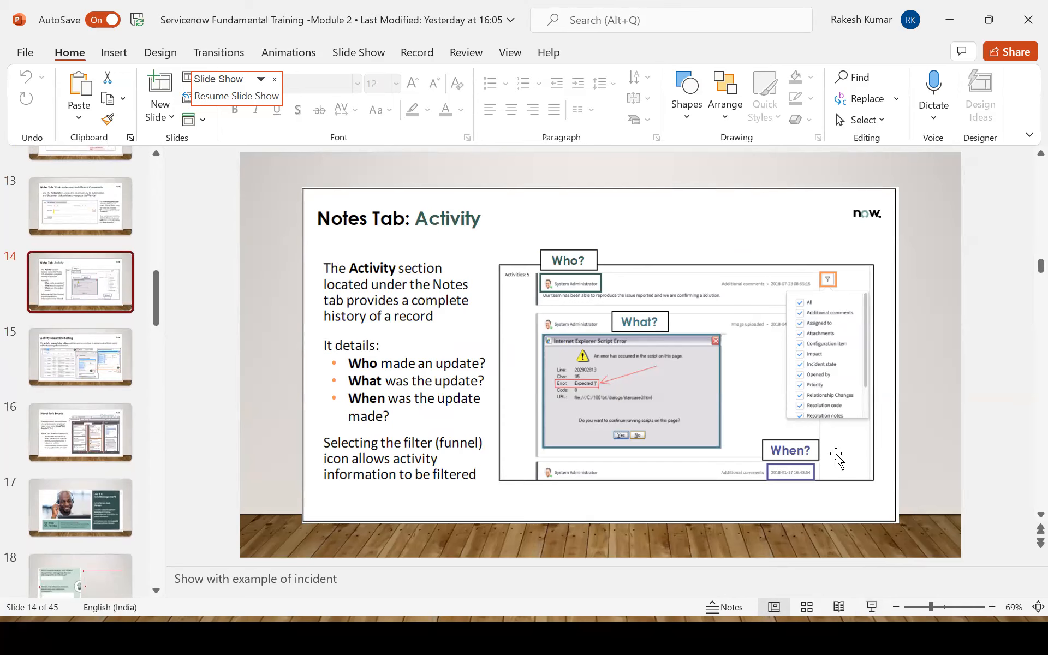
key(alt+Tab)
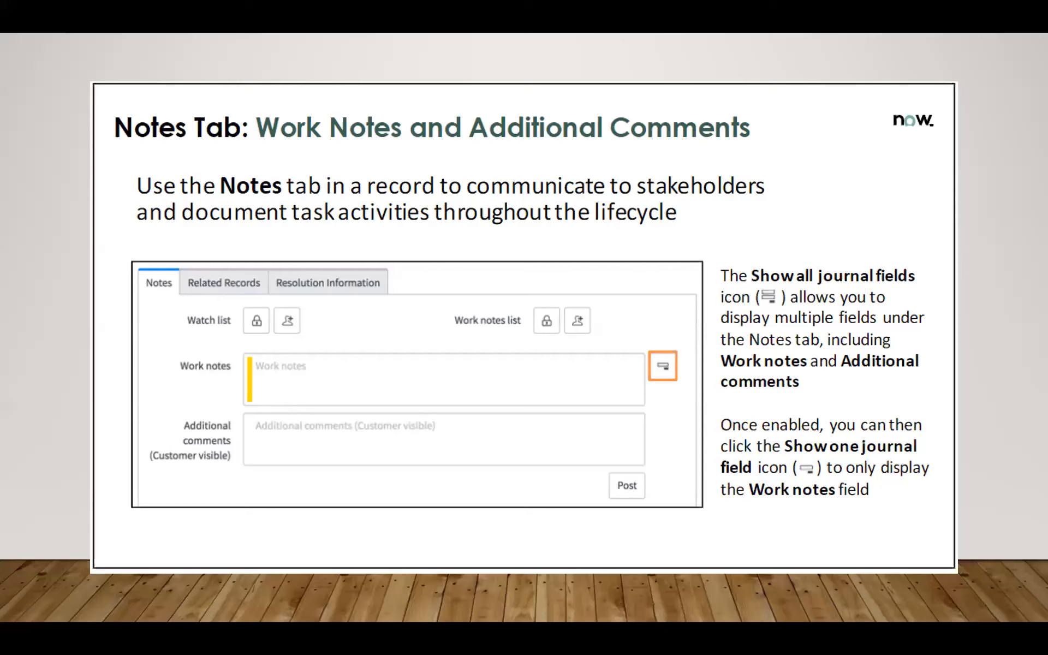
click(667, 288)
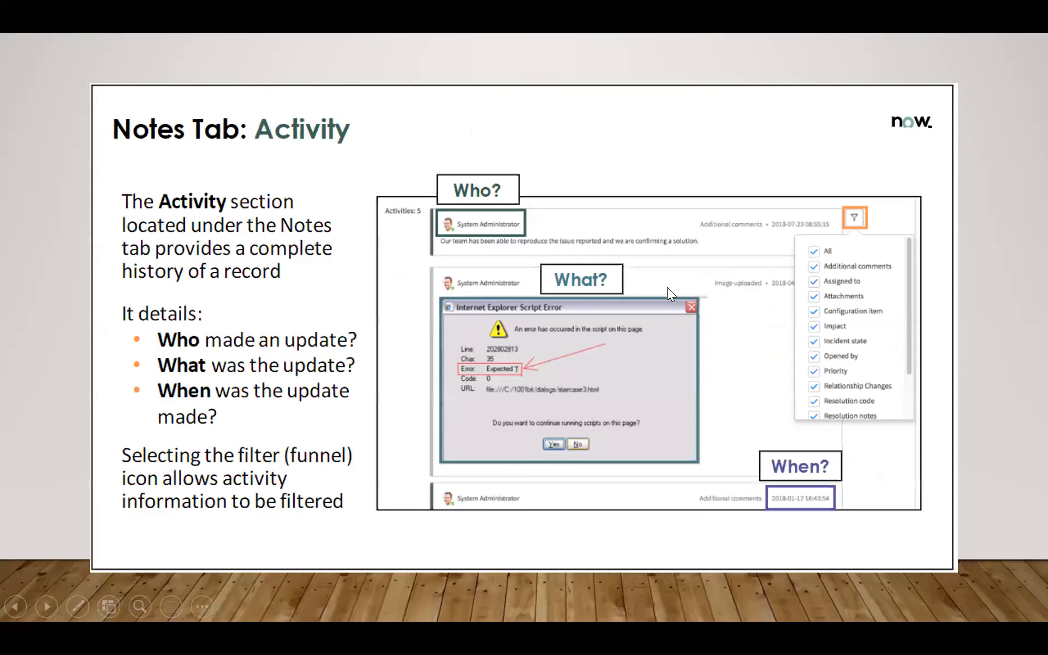
- Switch to Chrome and check the Notes, New Section, Related Records and Resolution Information sections of incident INC0010005 for journal fields
key(alt+Tab)
key(alt+Tab)
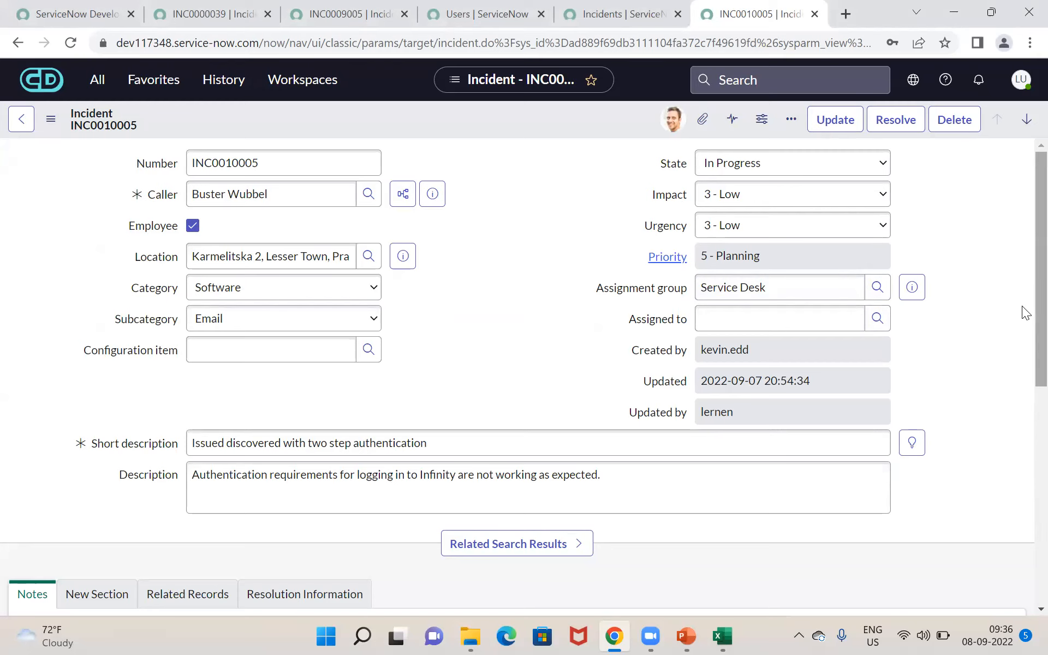
scroll(1026, 312, down, 4)
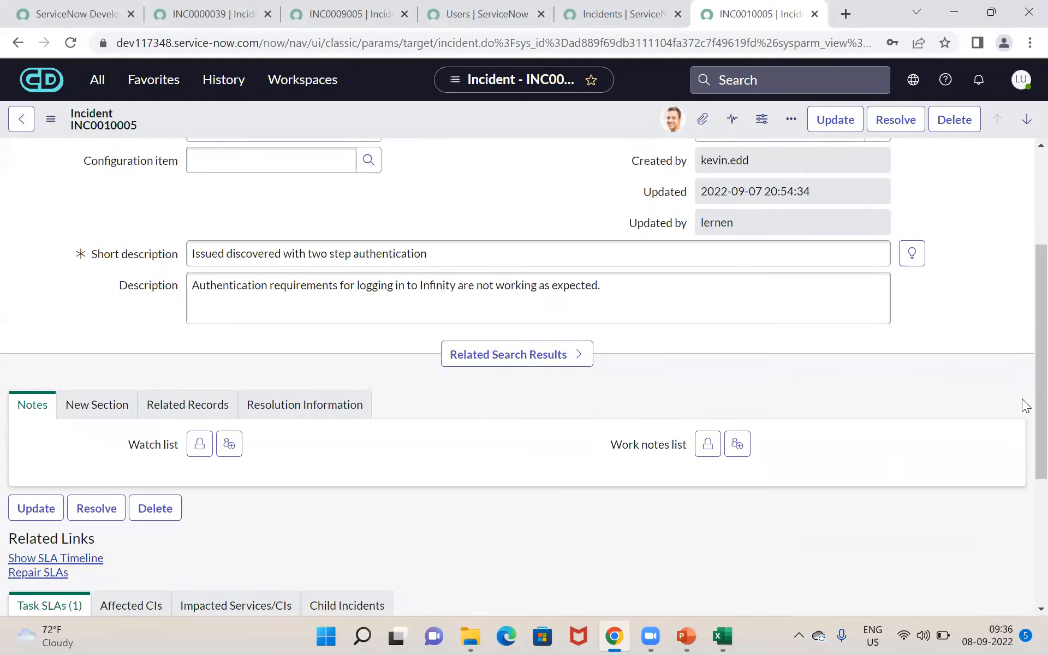
click(98, 404)
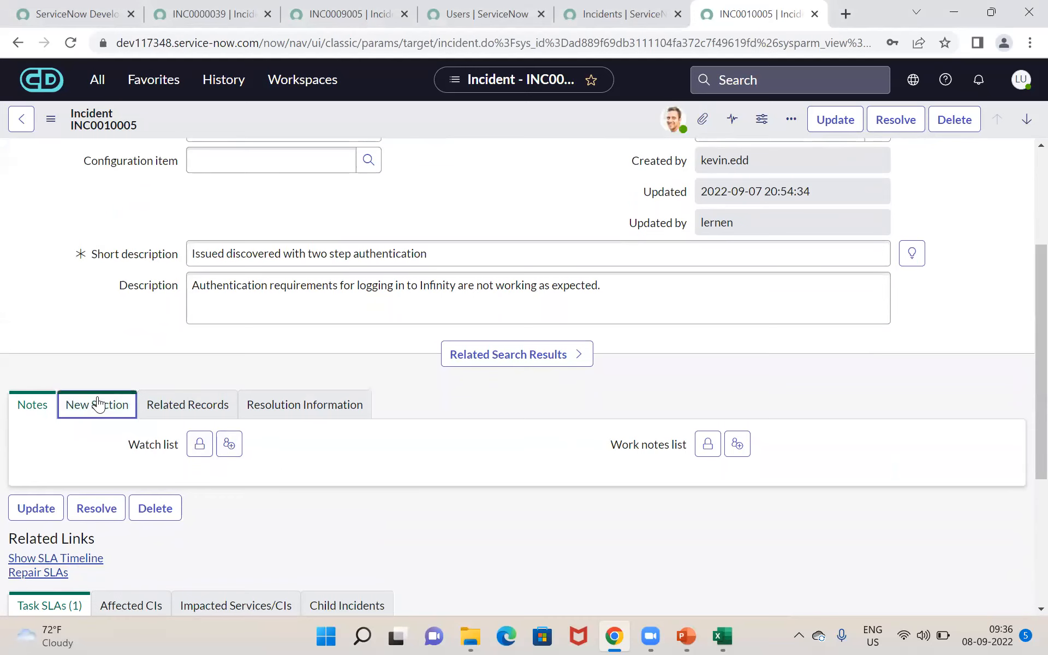
click(33, 412)
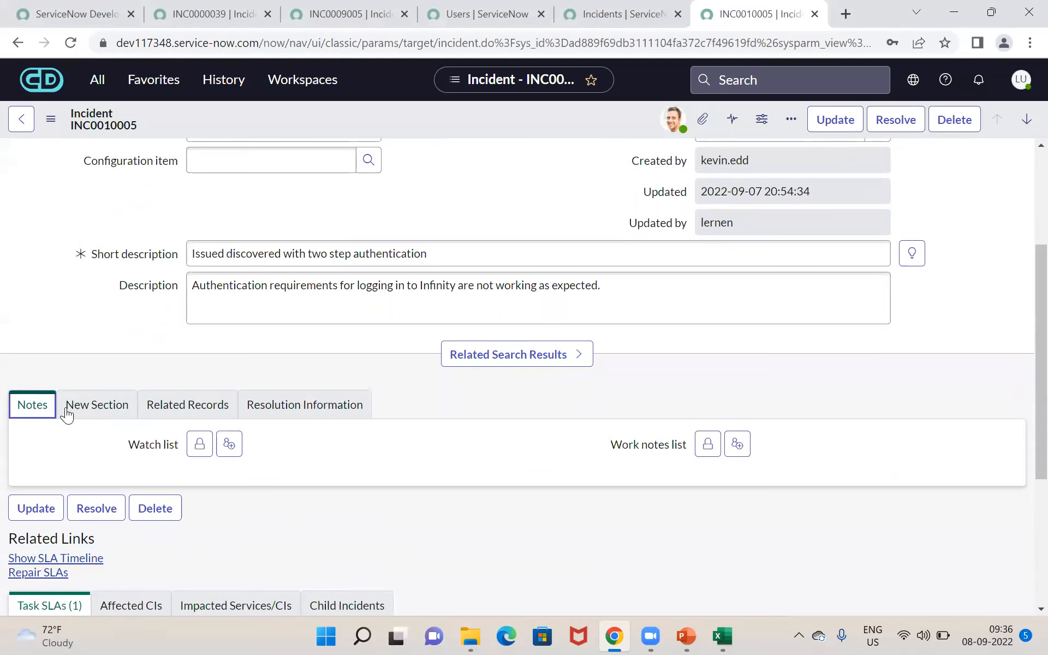
click(180, 416)
click(279, 418)
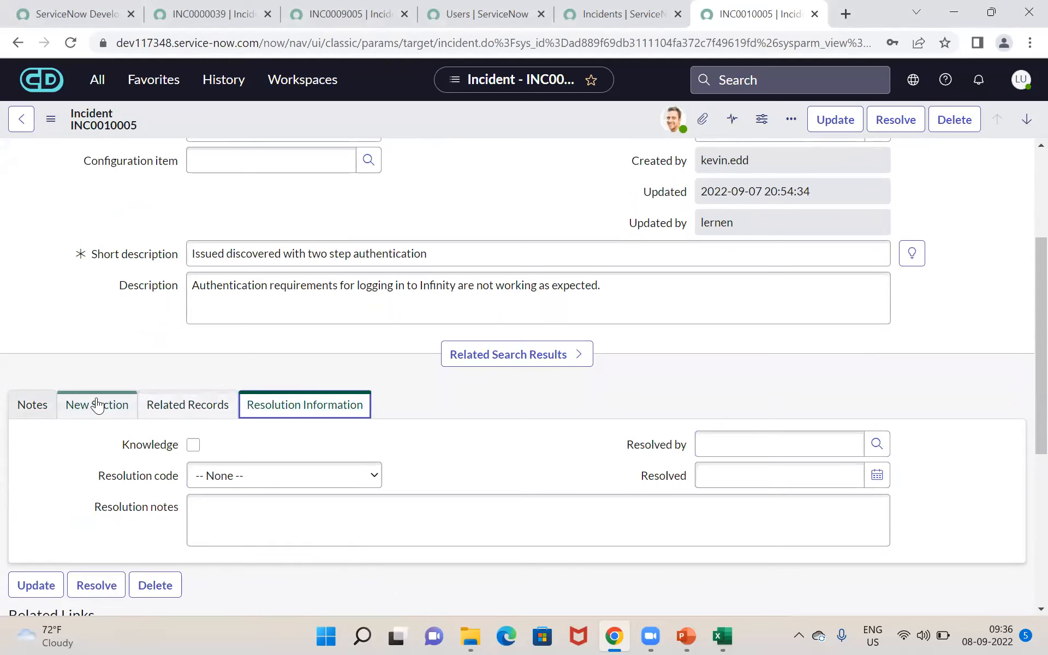
click(33, 410)
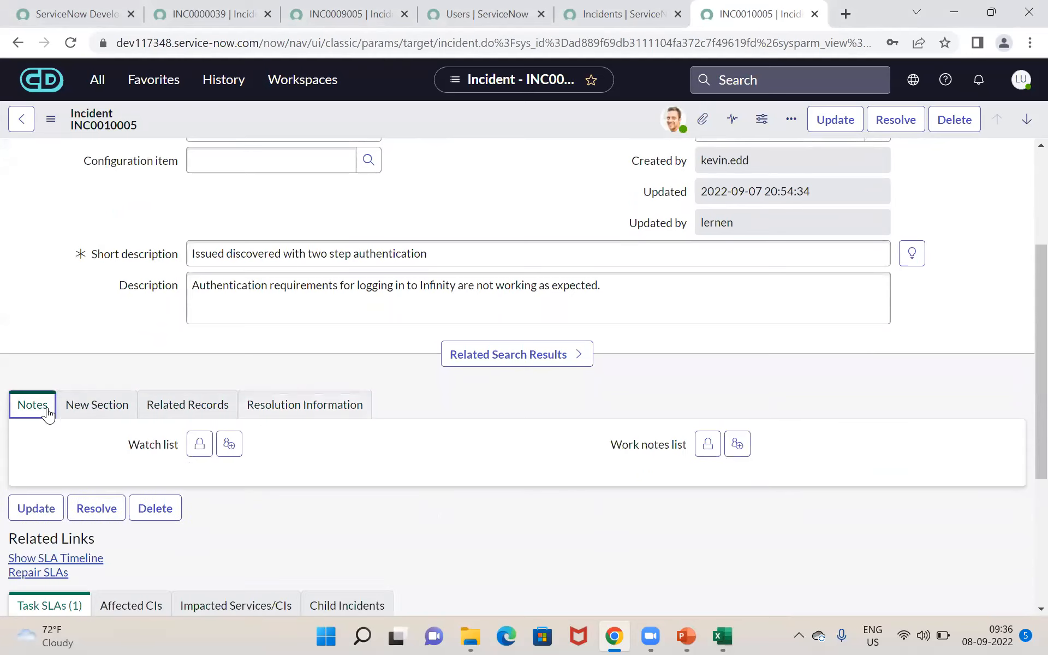
click(94, 420)
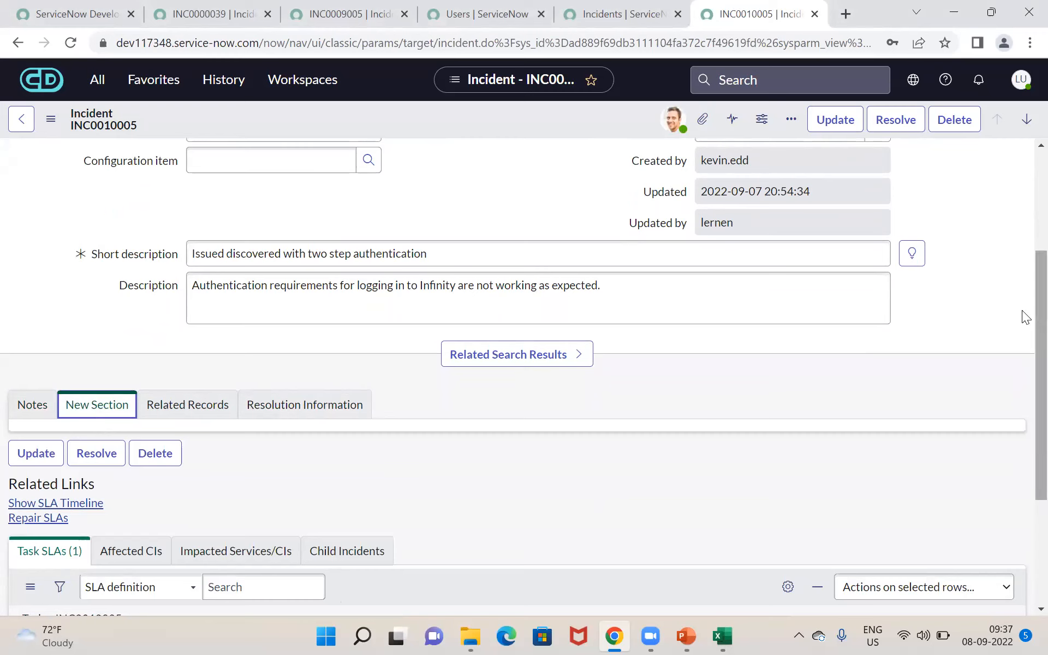
- Open the Form Layout configuration of the Incident form and review the fields selected for its Incident section
scroll(1022, 310, up, 3)
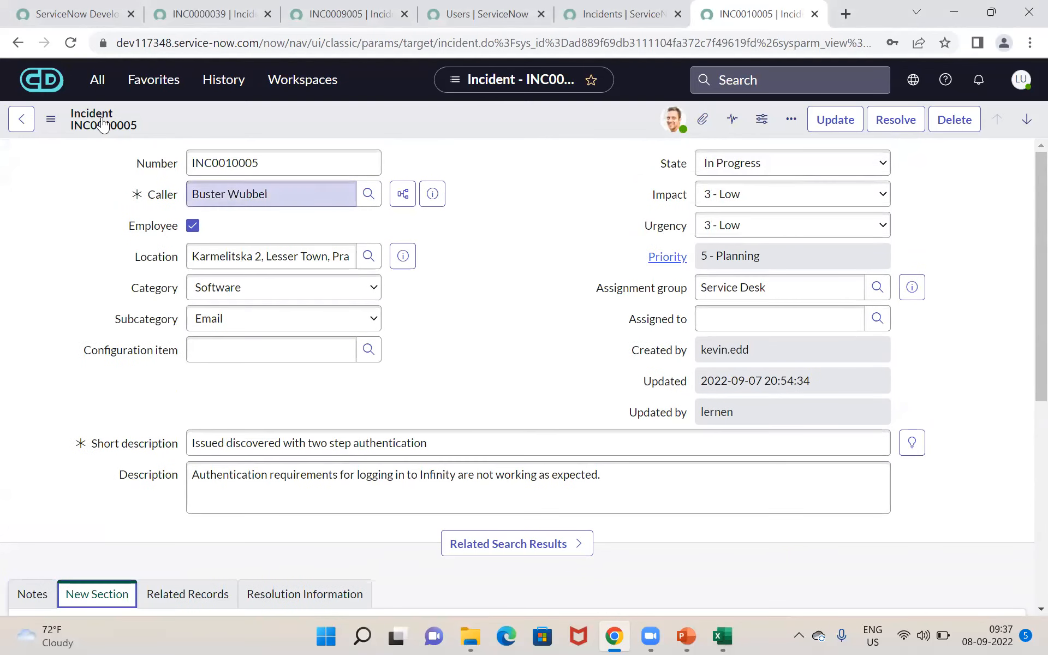
click(51, 119)
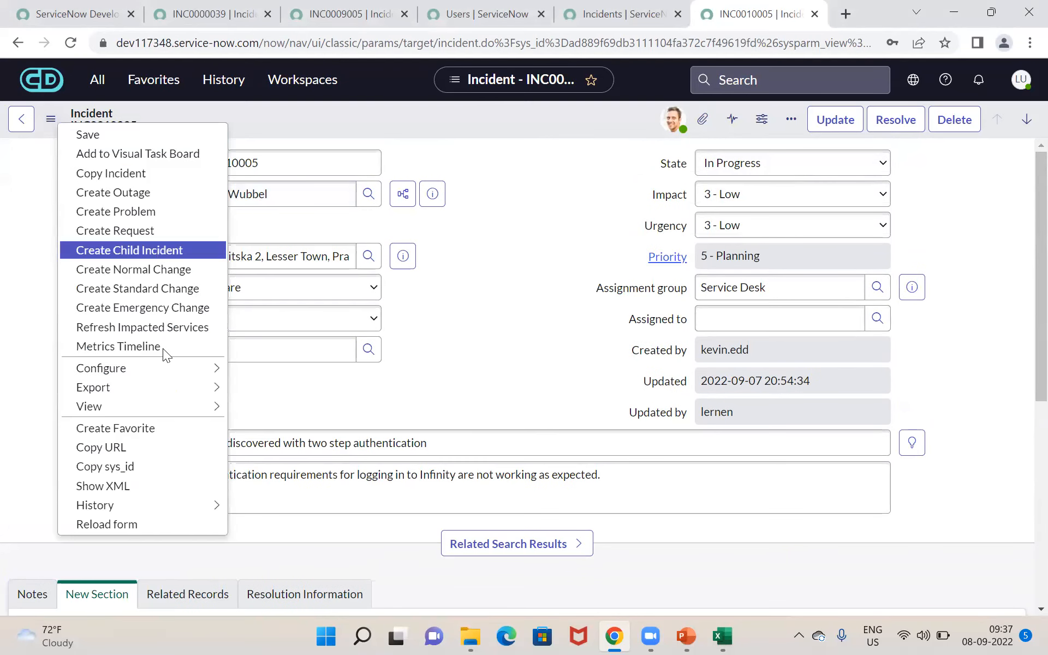
mouse_move(170, 370)
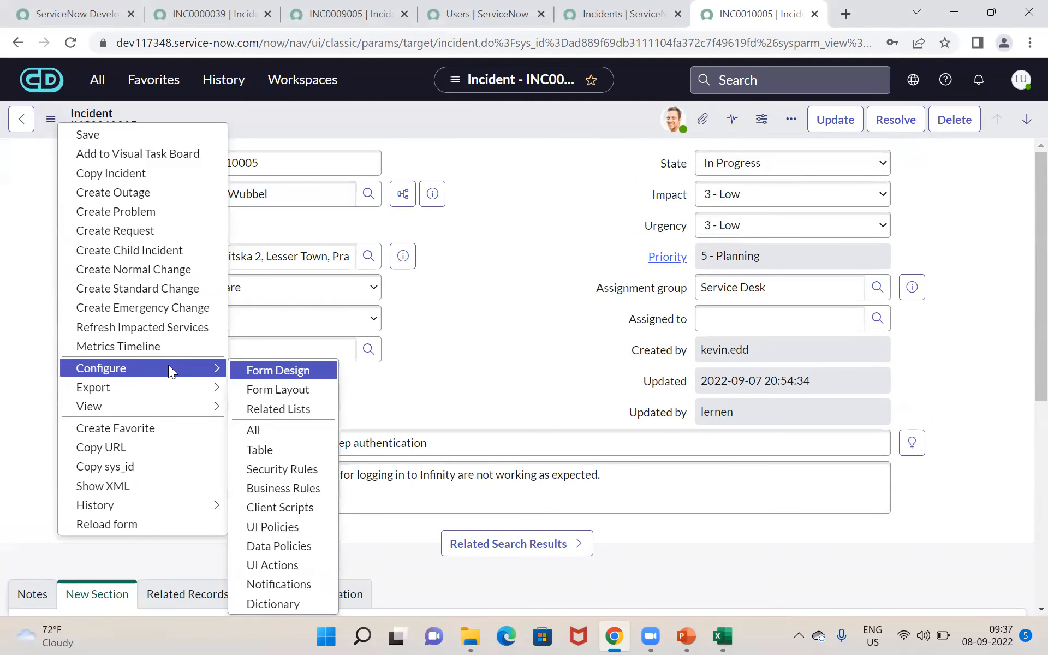
click(282, 388)
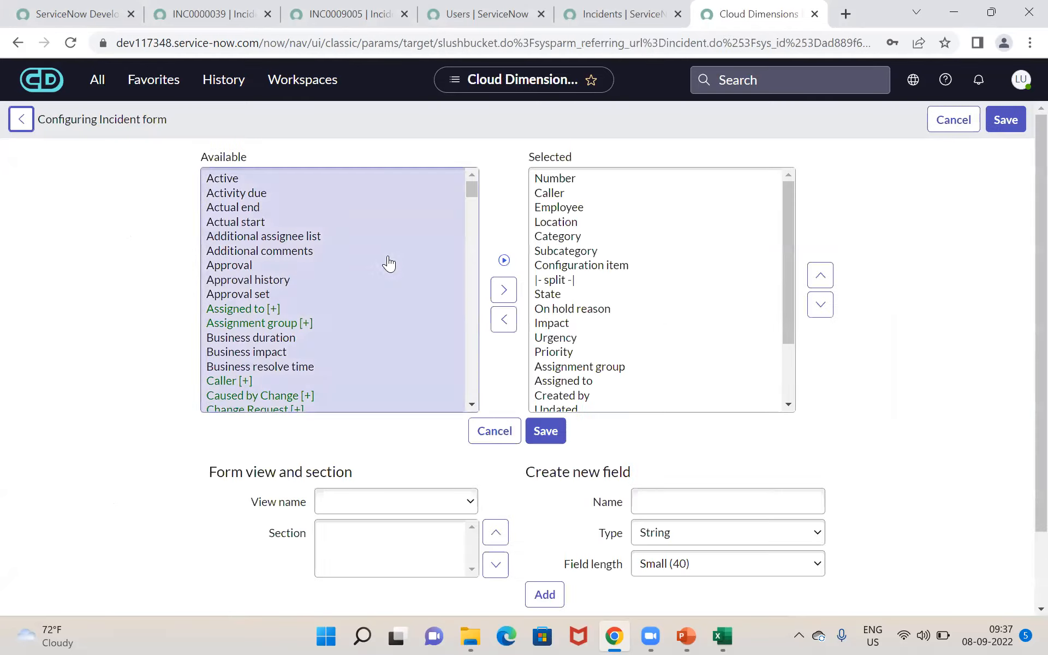
drag(785, 320, 775, 421)
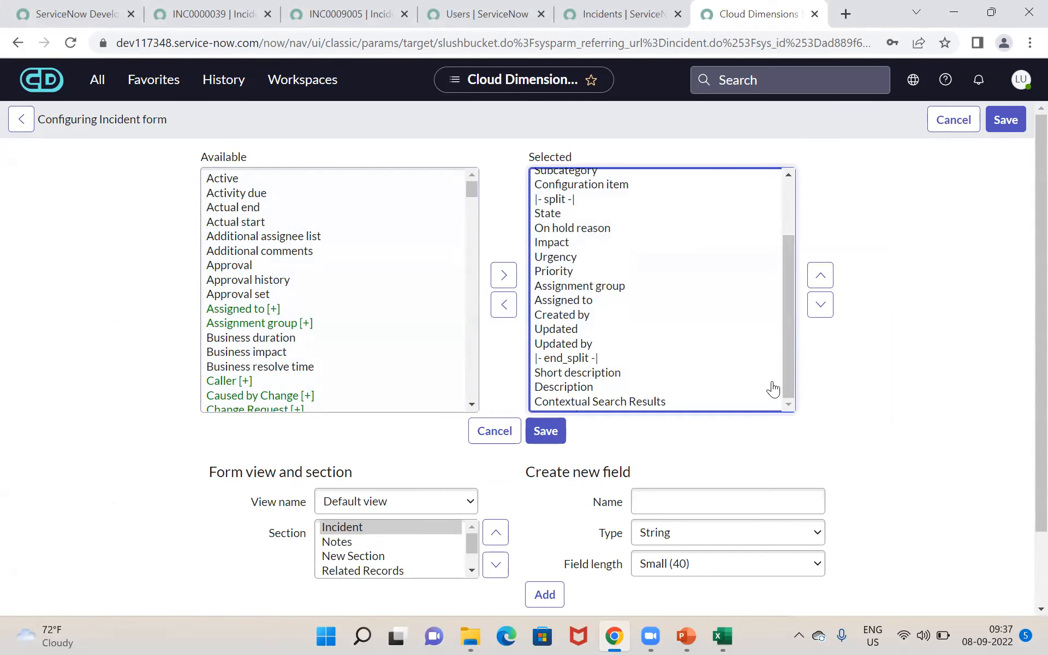
click(792, 217)
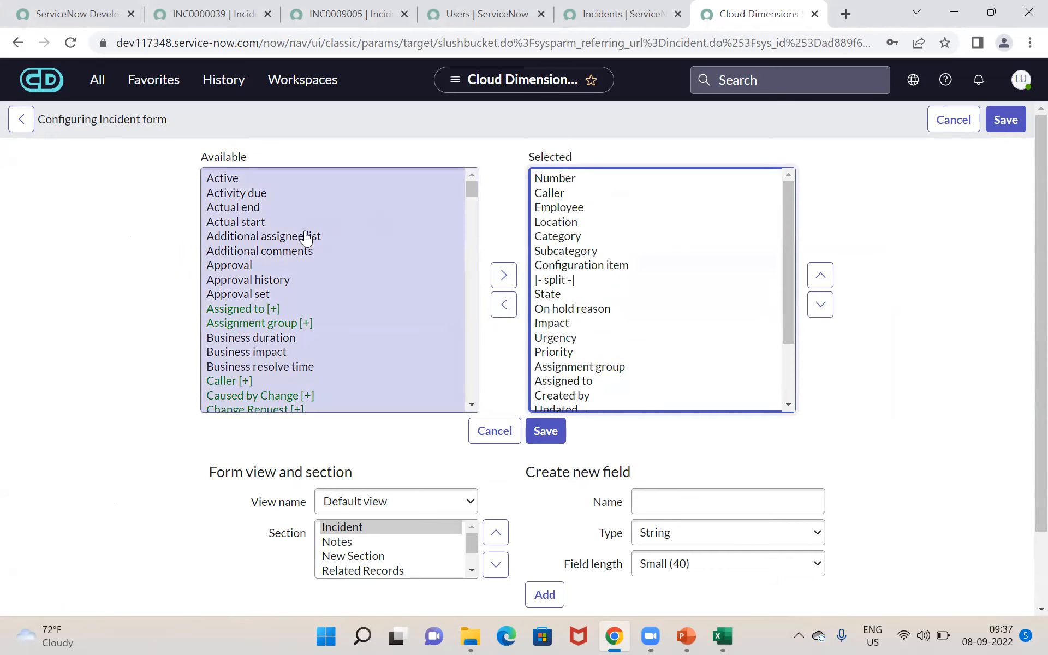
- Add the Additional comments and Work notes fields to the selected fields of the Incident section
click(306, 236)
double_click(301, 251)
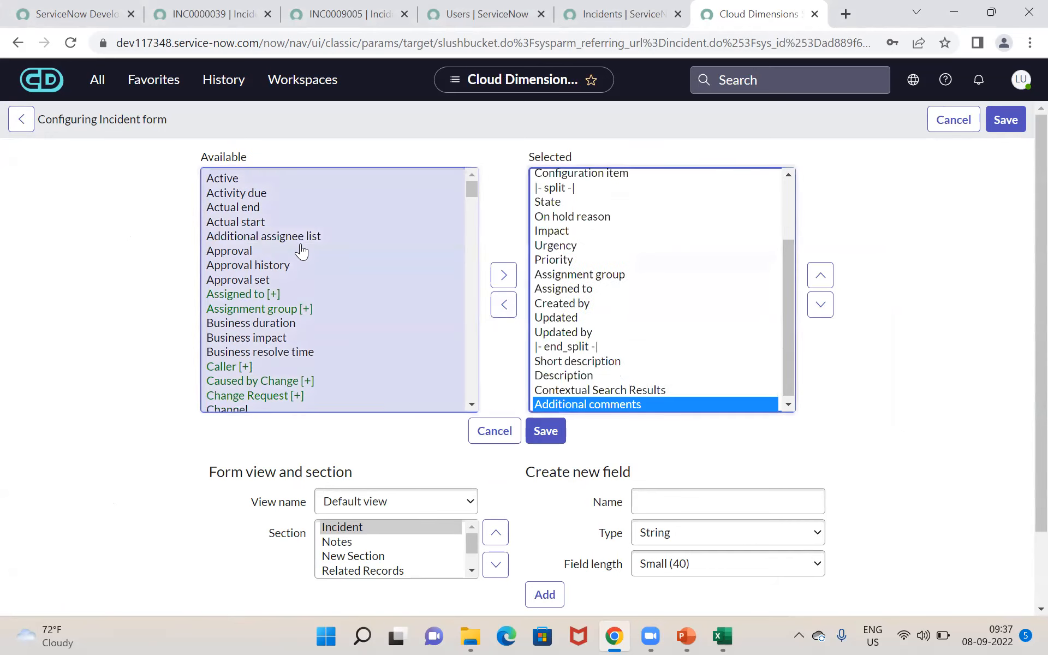
click(299, 310)
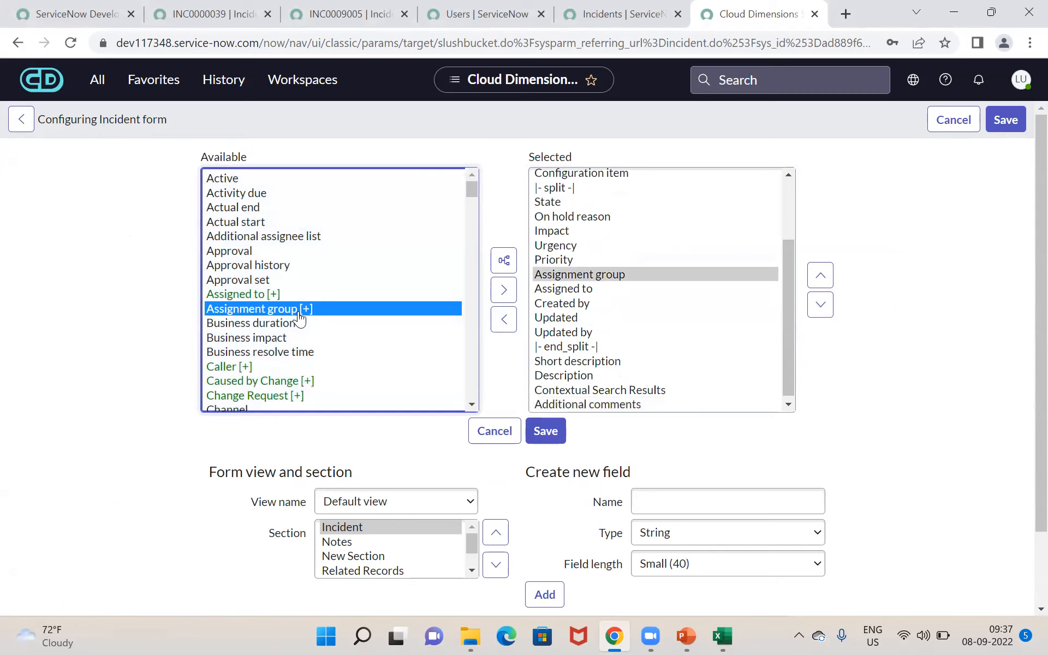
key(w)
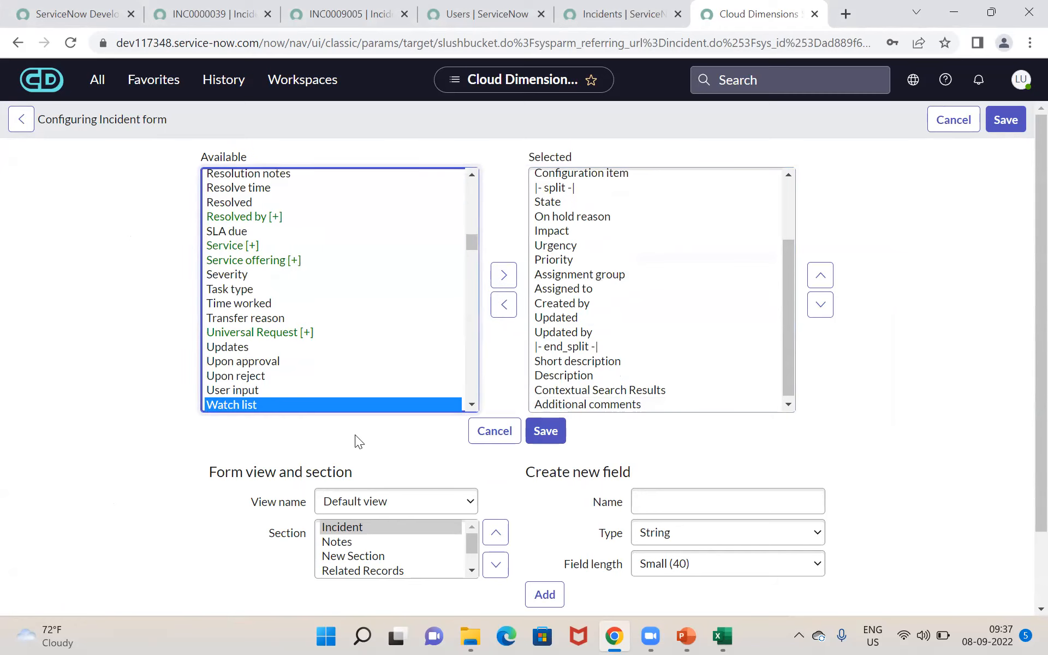
scroll(471, 404, down, 2)
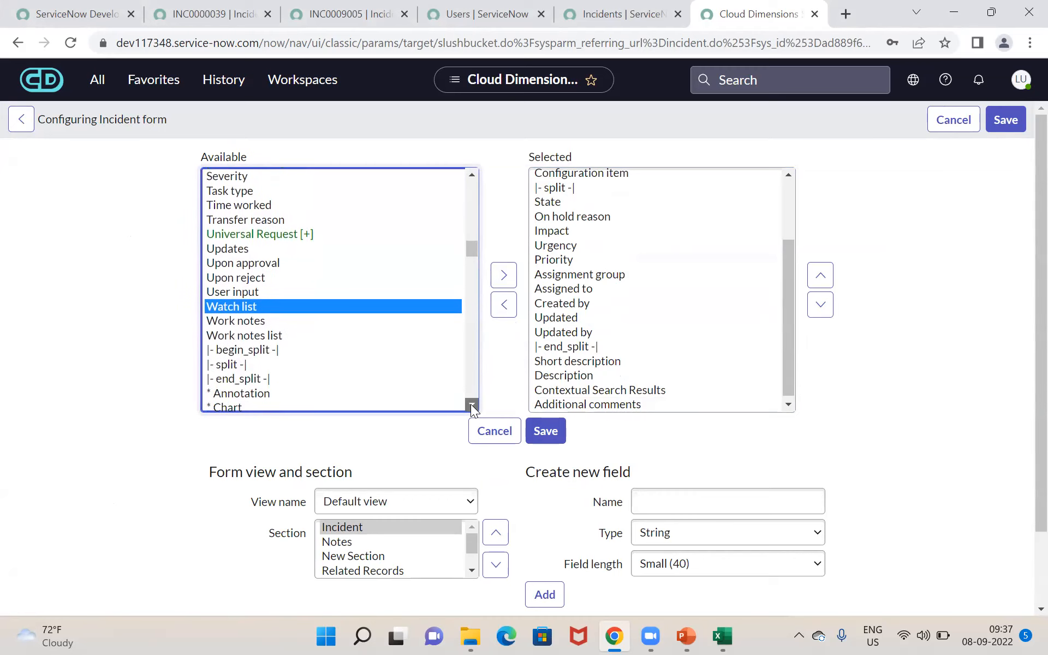
double_click(286, 324)
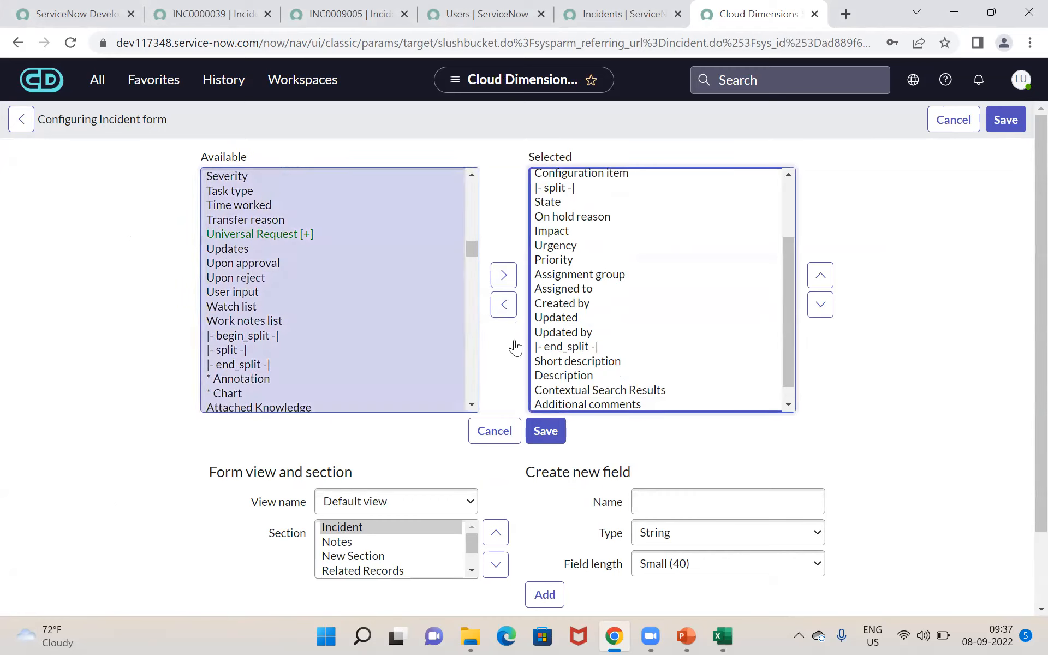
click(789, 404)
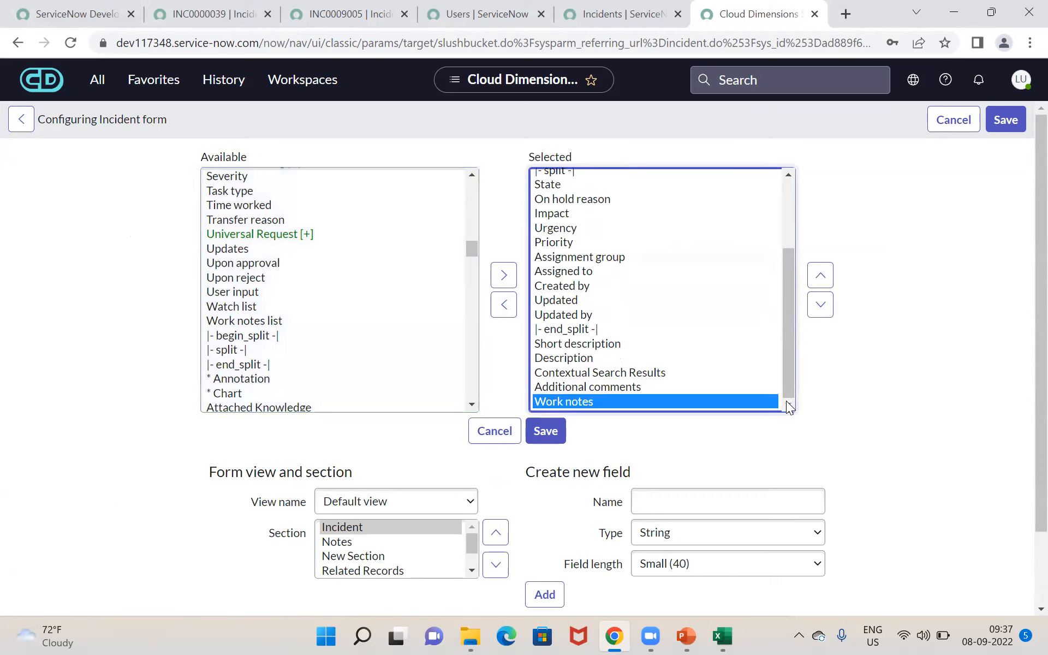
- Move Contextual Search Results below Work notes in the selected fields and save the form layout
click(664, 388)
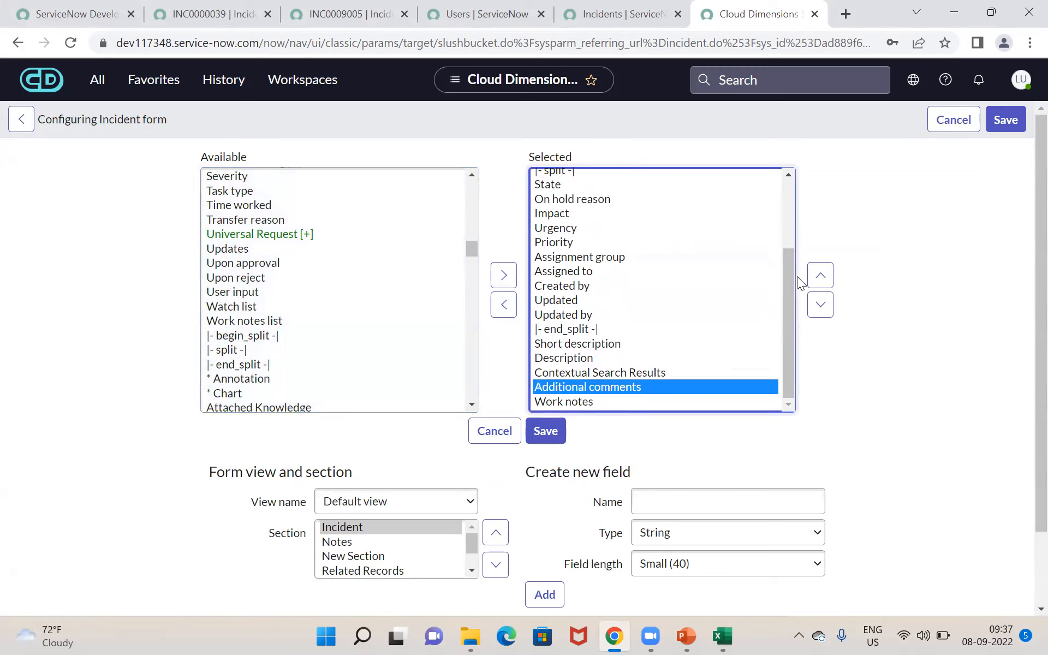
click(657, 367)
click(821, 305)
click(821, 304)
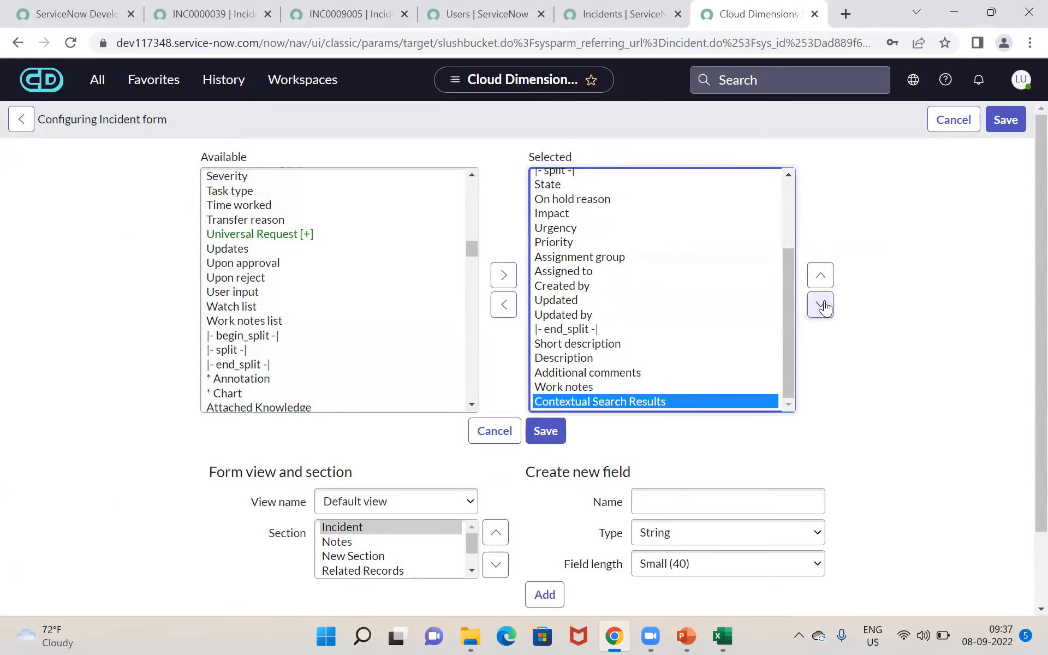
click(548, 440)
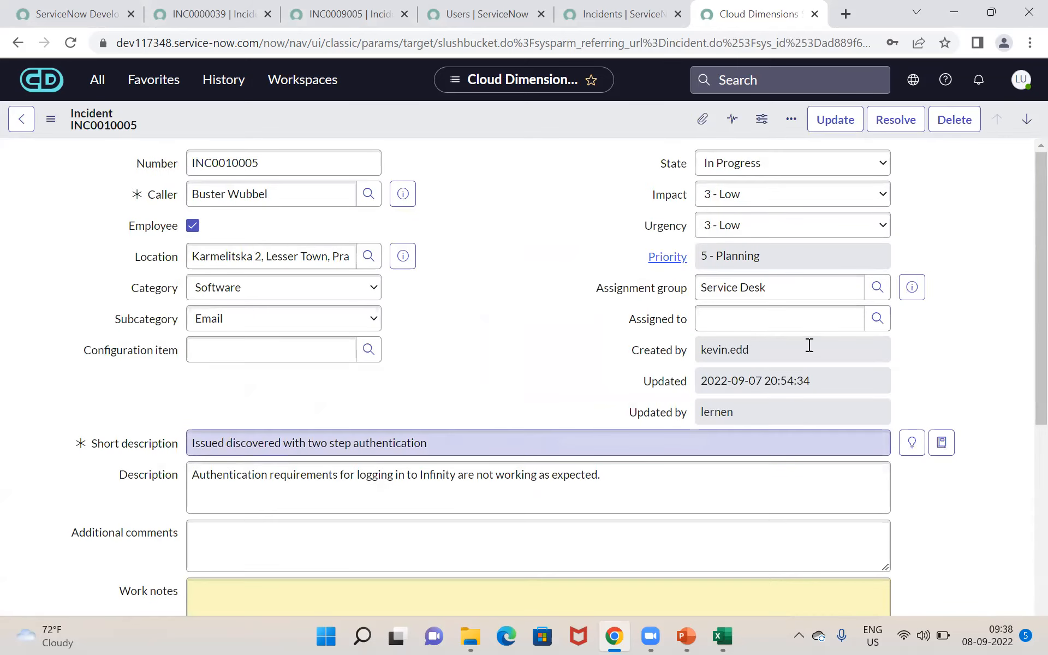
- Examine the Additional comments and Work notes fields on the INC0010005 form, placing the cursor in each one
scroll(1024, 382, down, 2)
click(574, 428)
click(545, 491)
click(508, 431)
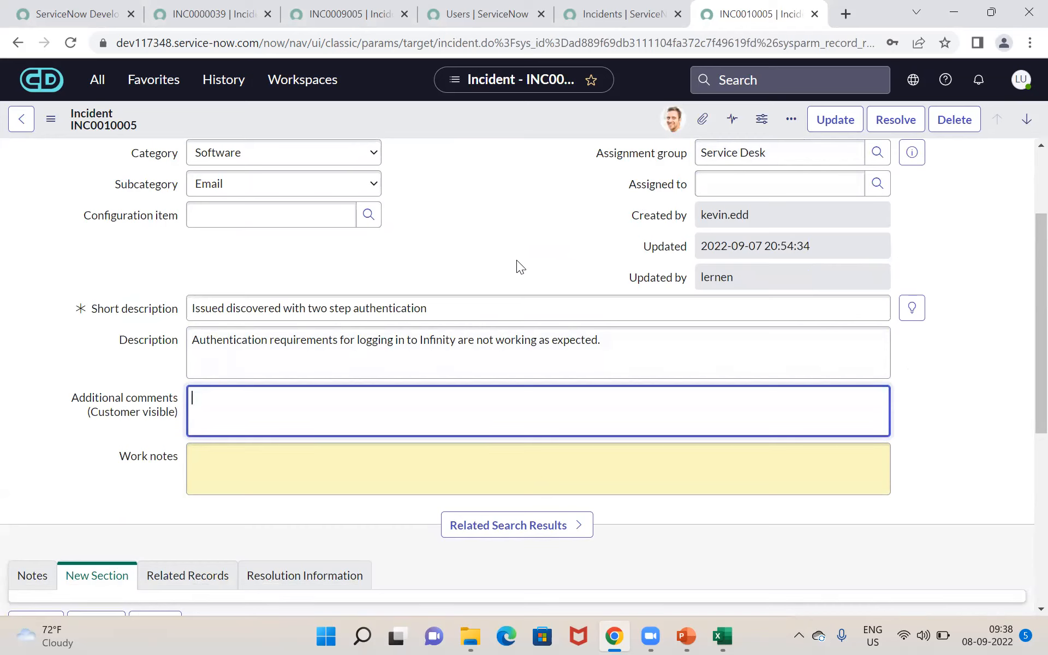
- Switch to the PowerPoint slide show, preview the "Activity Streamline Editing" slide, and go back to "Notes Tab: Activity"
mouse_move(689, 636)
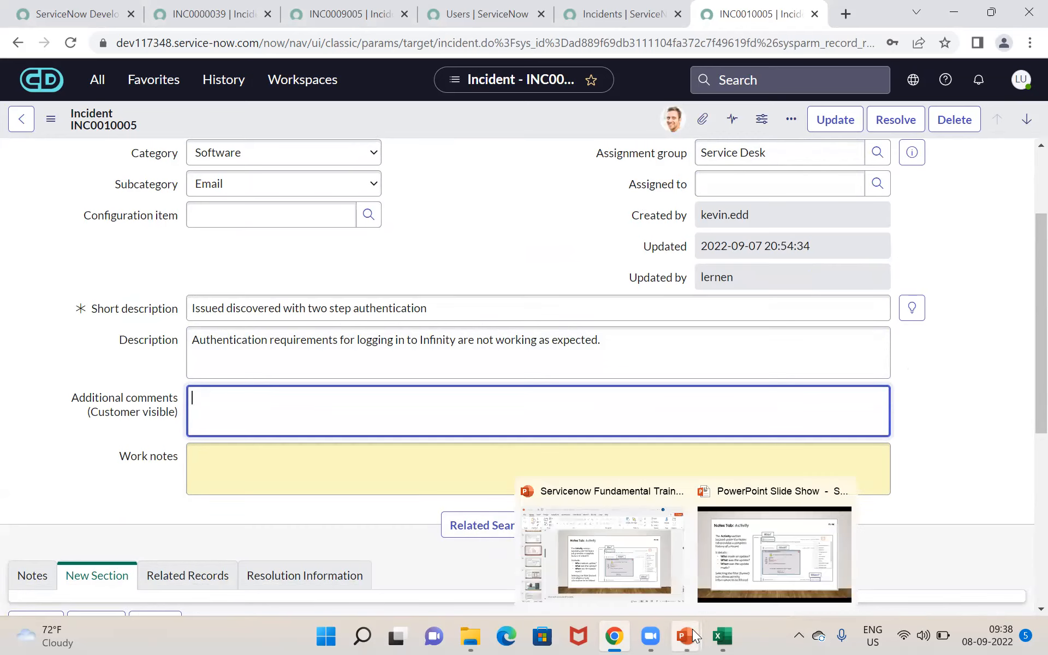
click(759, 595)
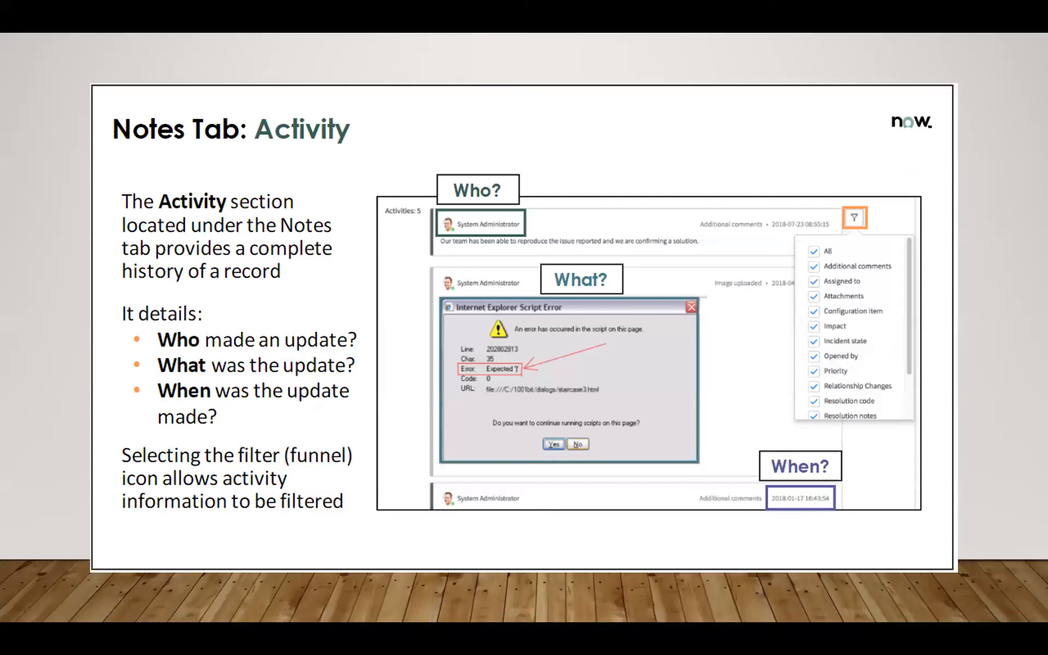
key(Left)
key(Right)
key(Right)
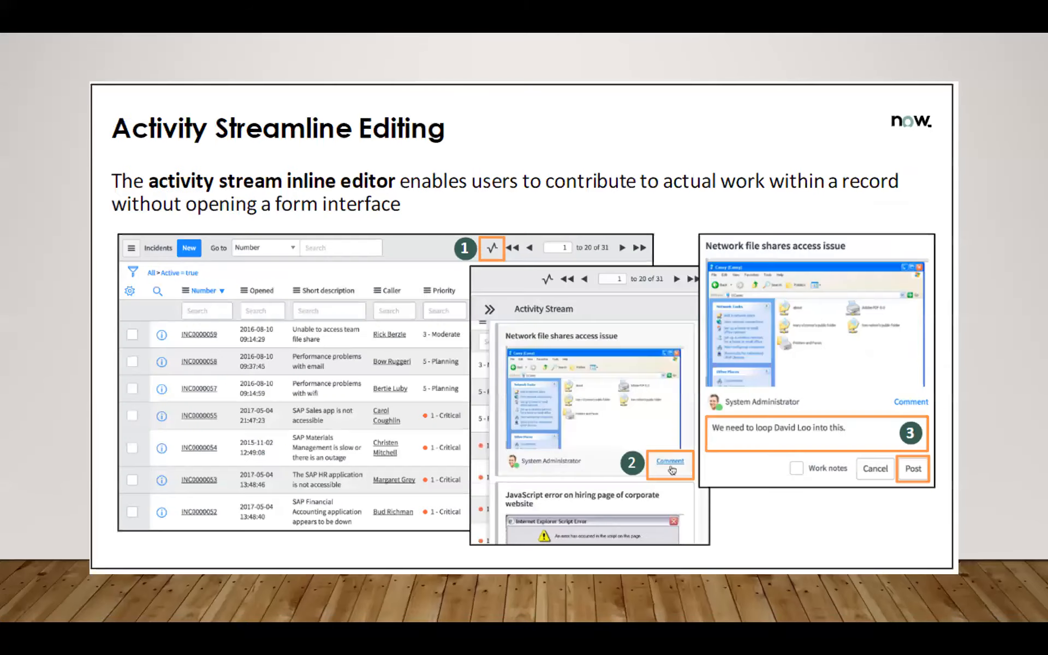
key(Left)
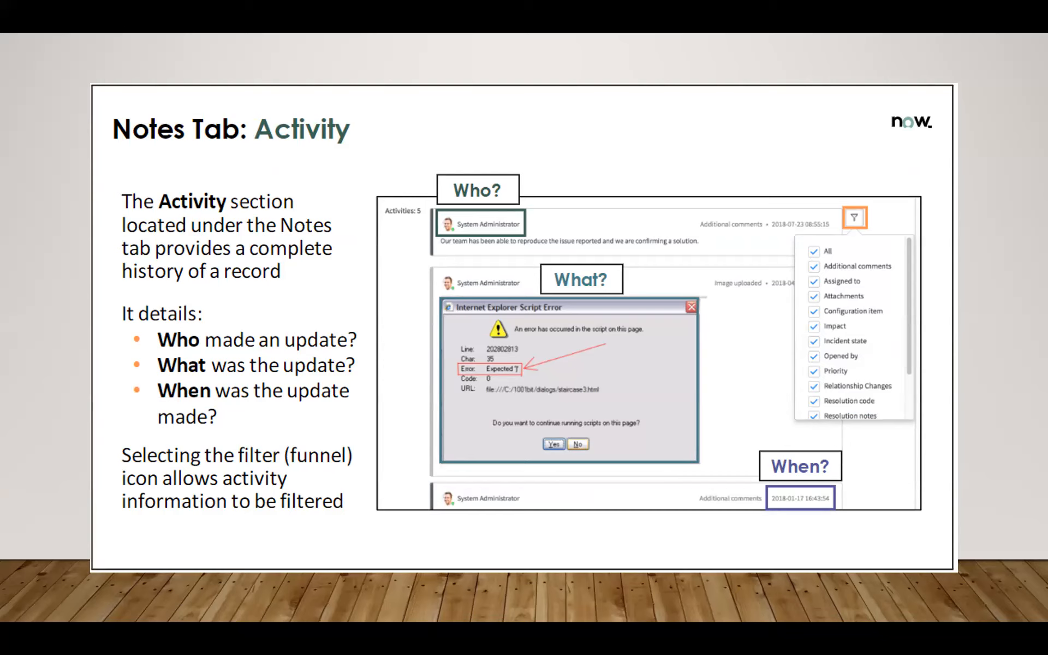
- Switch back to Chrome and bring up the Activities stream of incident INC0000039
key(alt+Tab)
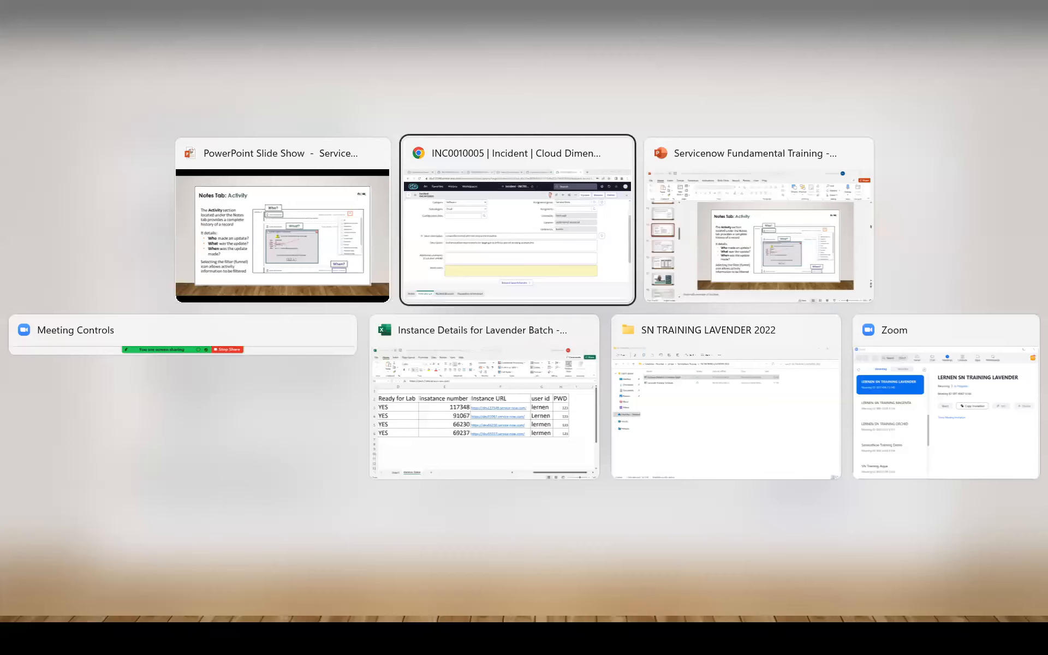
key(alt+Tab)
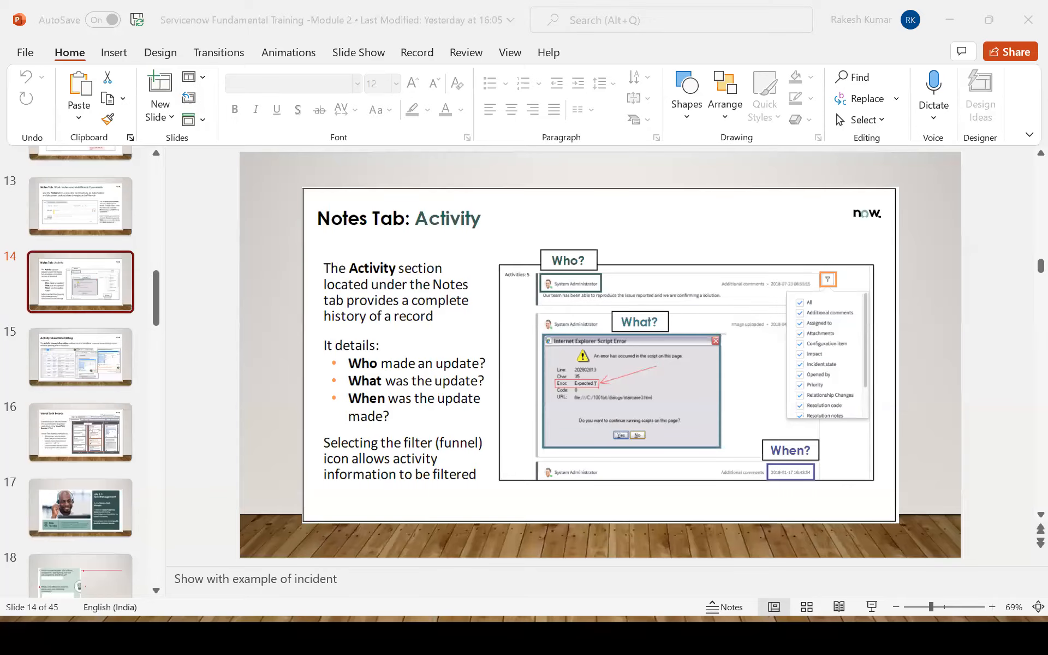
key(alt+Tab)
key(alt+Tab)
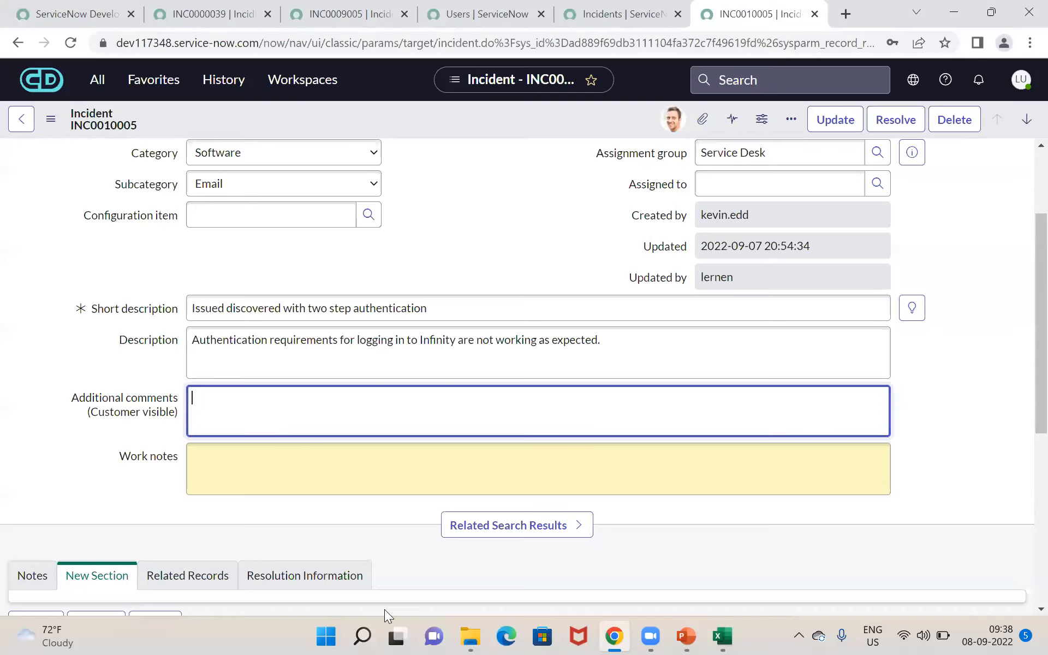
click(206, 26)
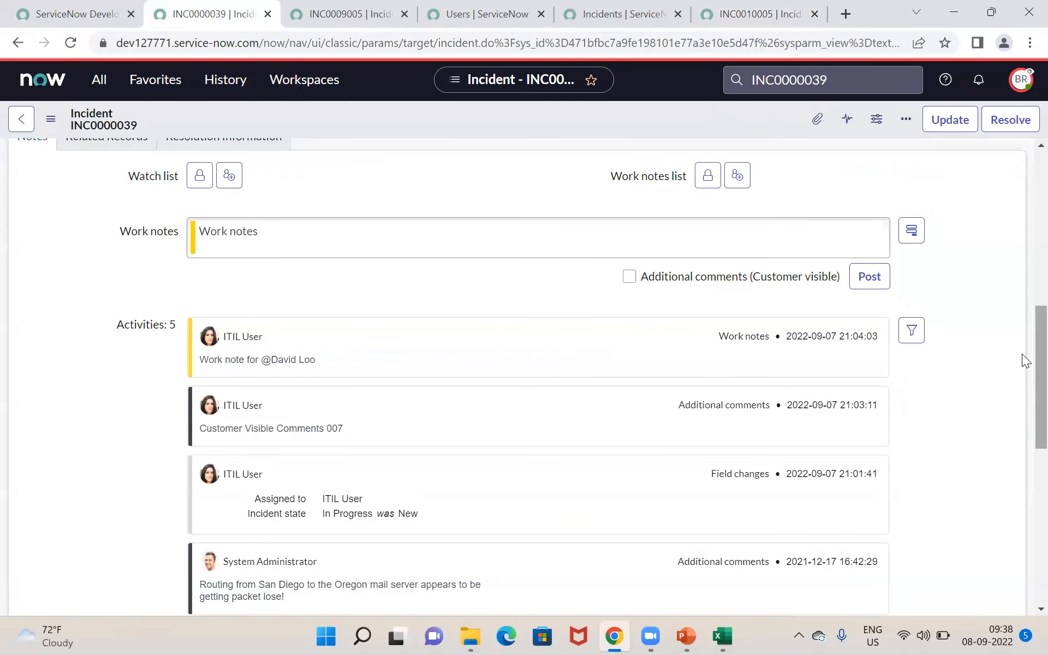
- Review the work note, comment and field change entries in the Activities stream of incident INC0000039
scroll(1022, 354, up, 2)
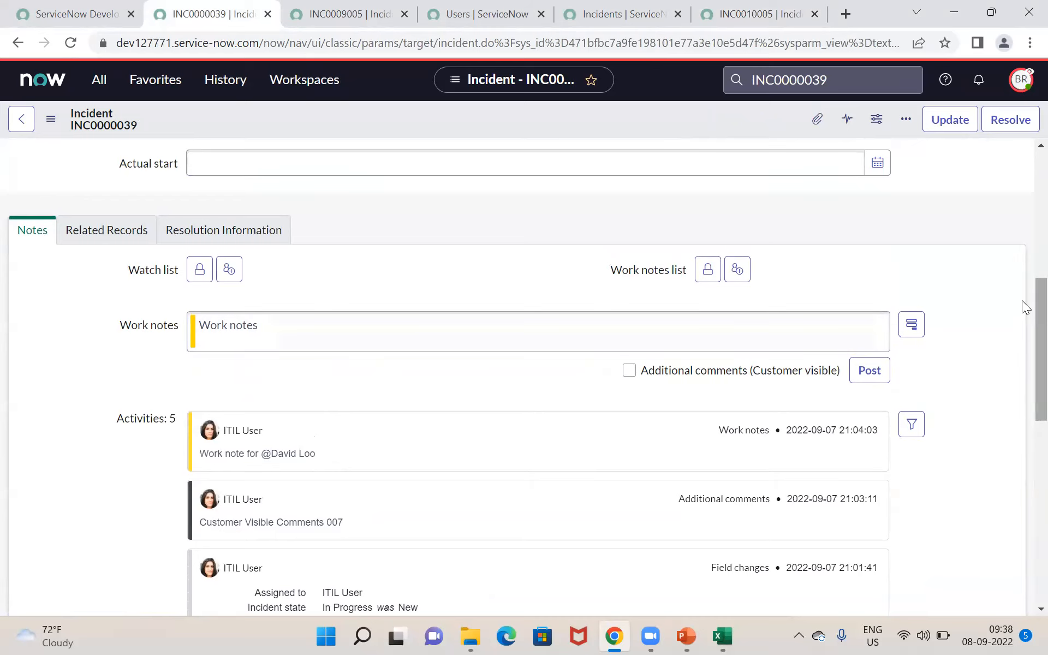
scroll(1026, 316, down, 5)
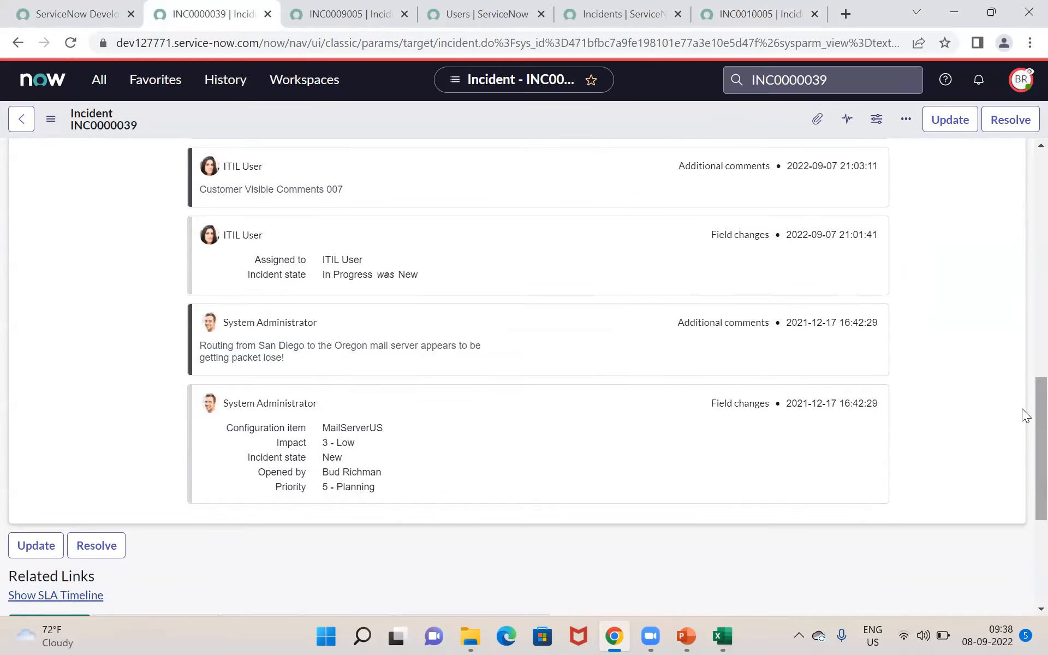
drag(1025, 413, 1024, 322)
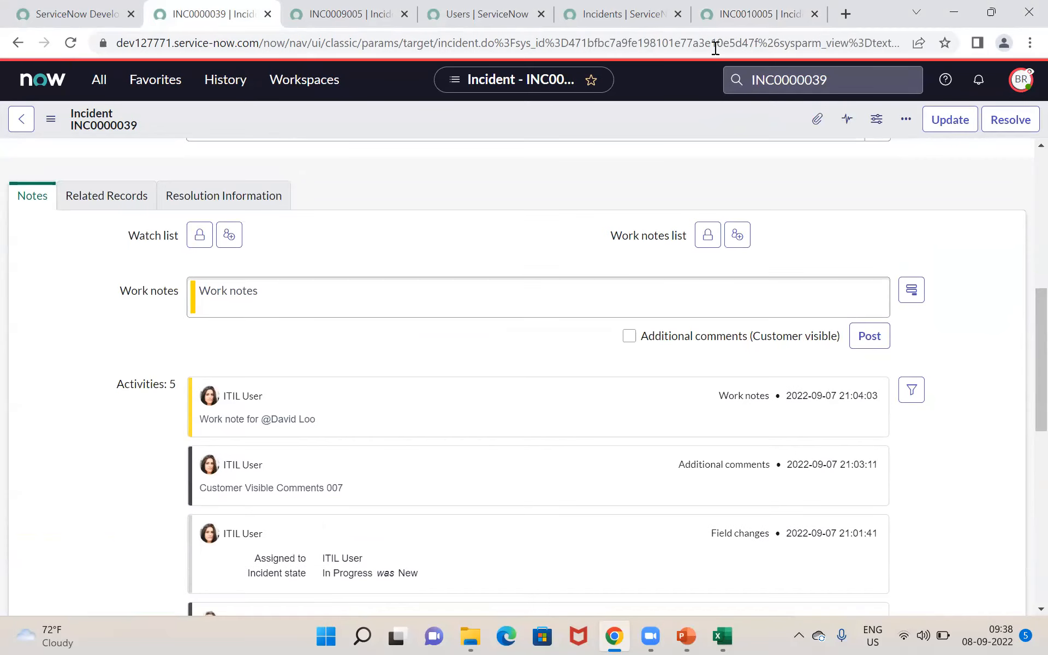
- Switch to incident INC0010005 and look over its form, from the journal fields down to the related lists
click(719, 25)
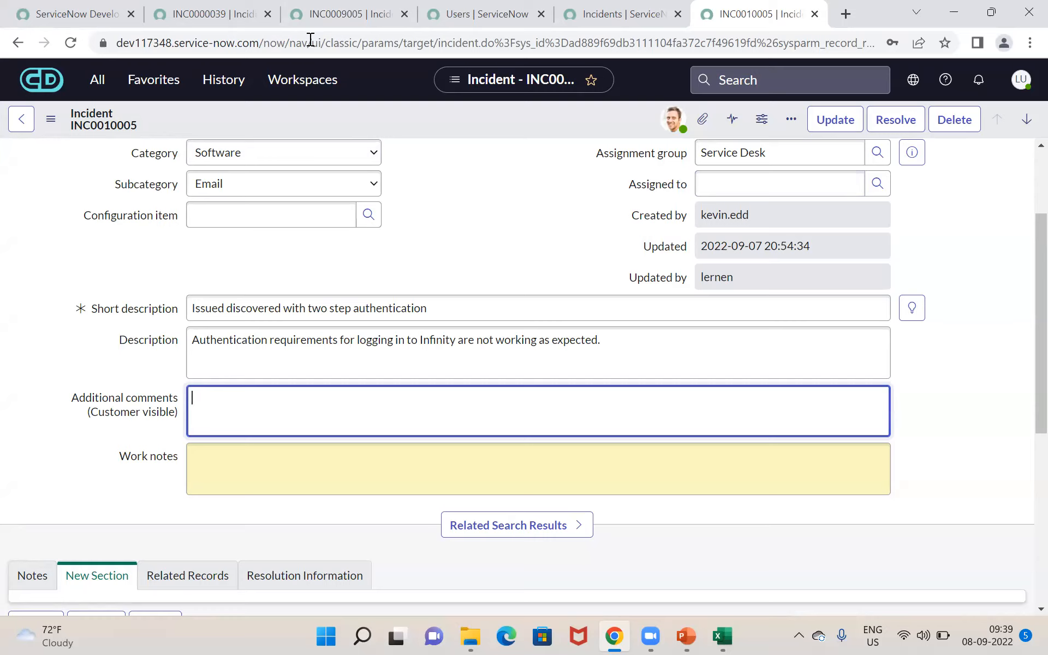
scroll(1027, 388, down, 3)
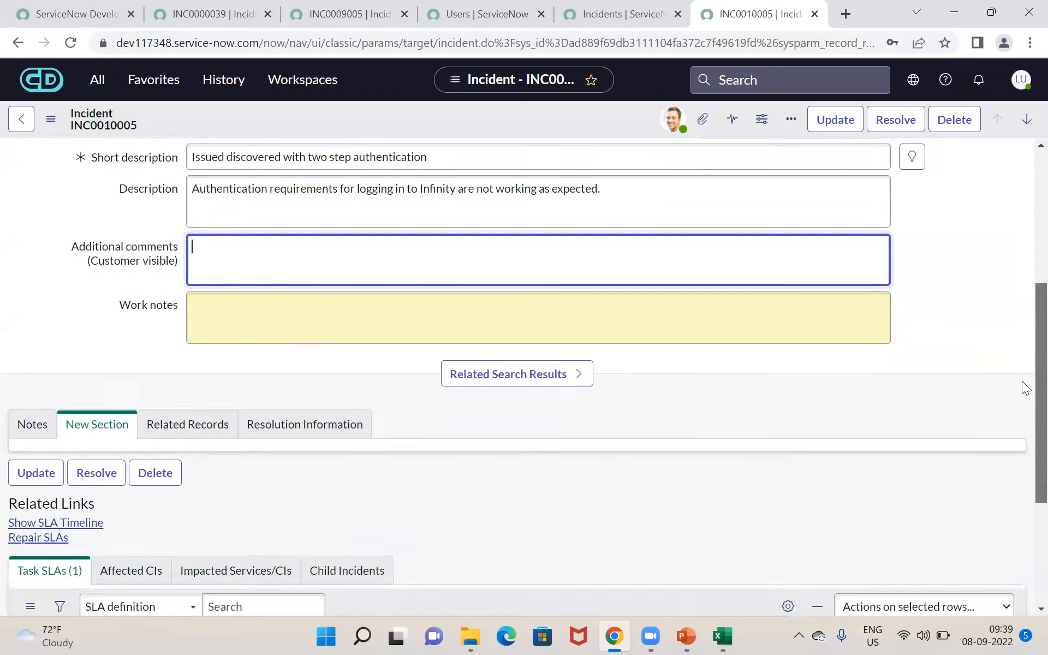
scroll(1027, 388, down, 4)
scroll(1024, 382, up, 2)
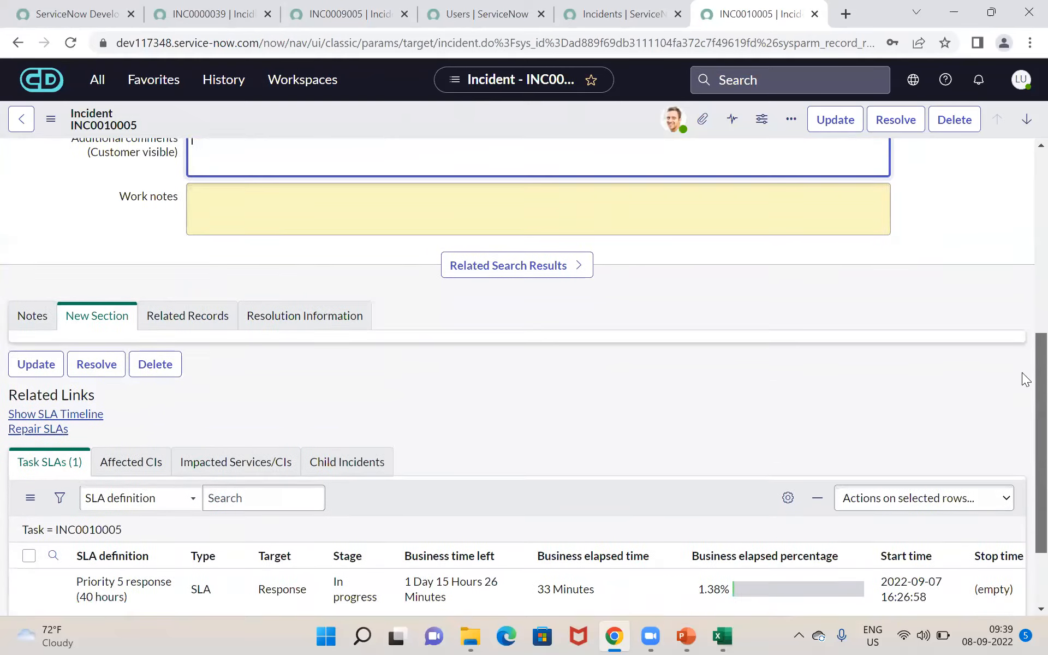
scroll(1024, 328, up, 7)
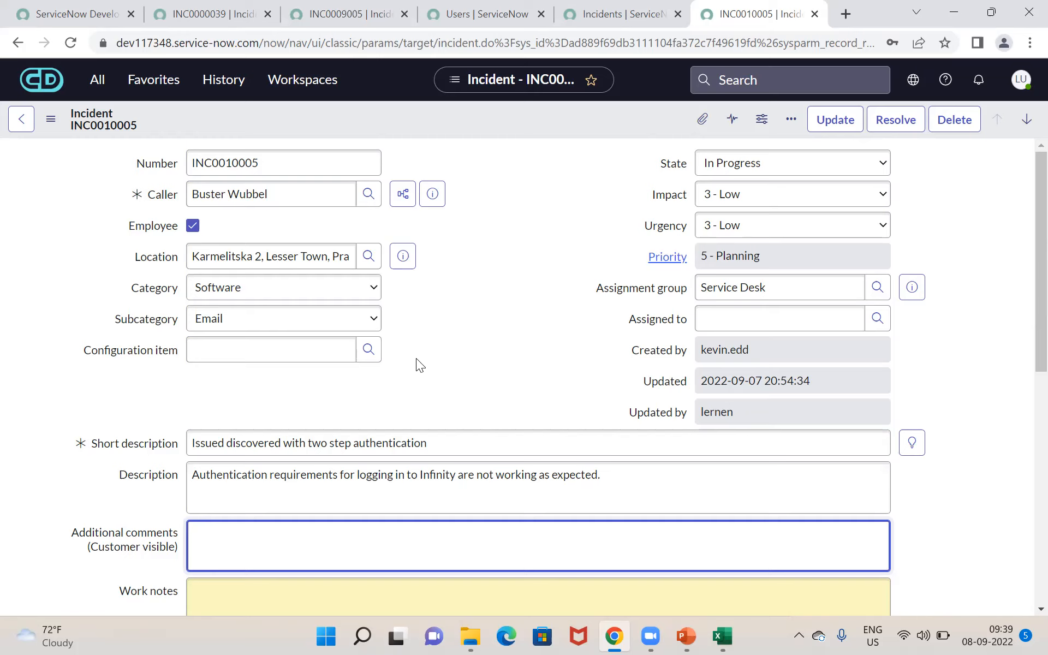
- Clear the "inci" filter from the application navigator and close the navigator
click(98, 85)
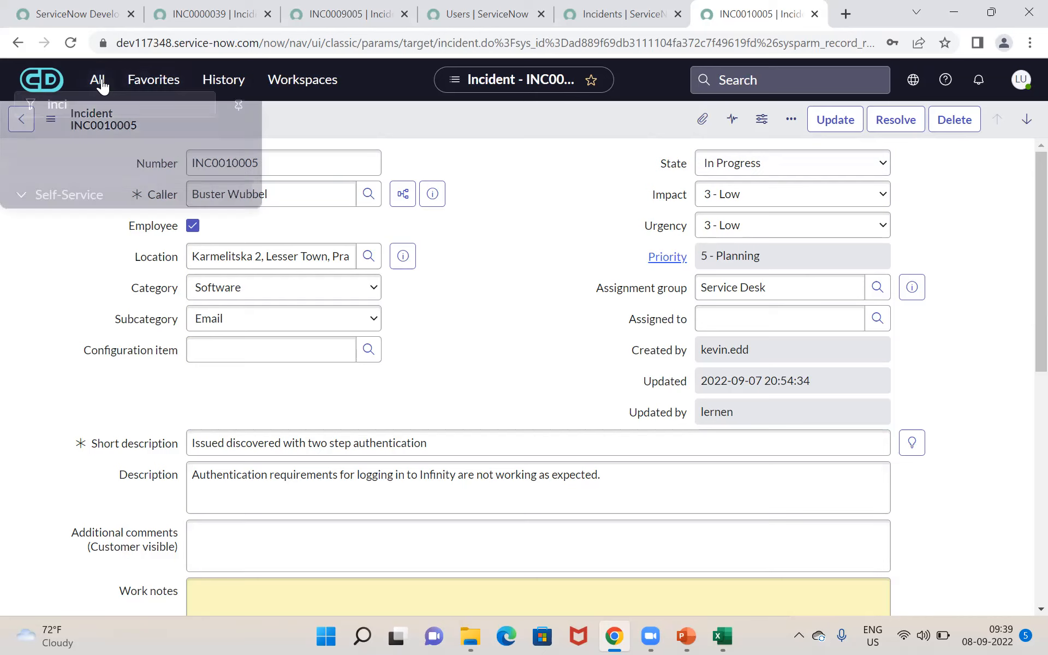
click(189, 125)
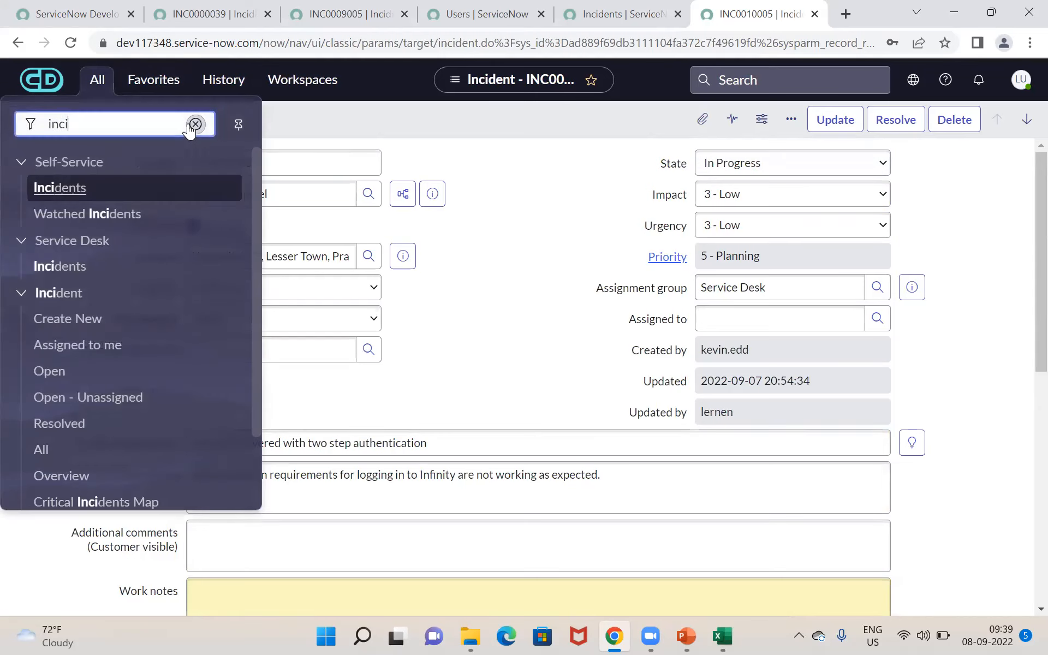
key(BackSpace)
key(BackSpace)
key(BackSpace)
key(BackSpace)
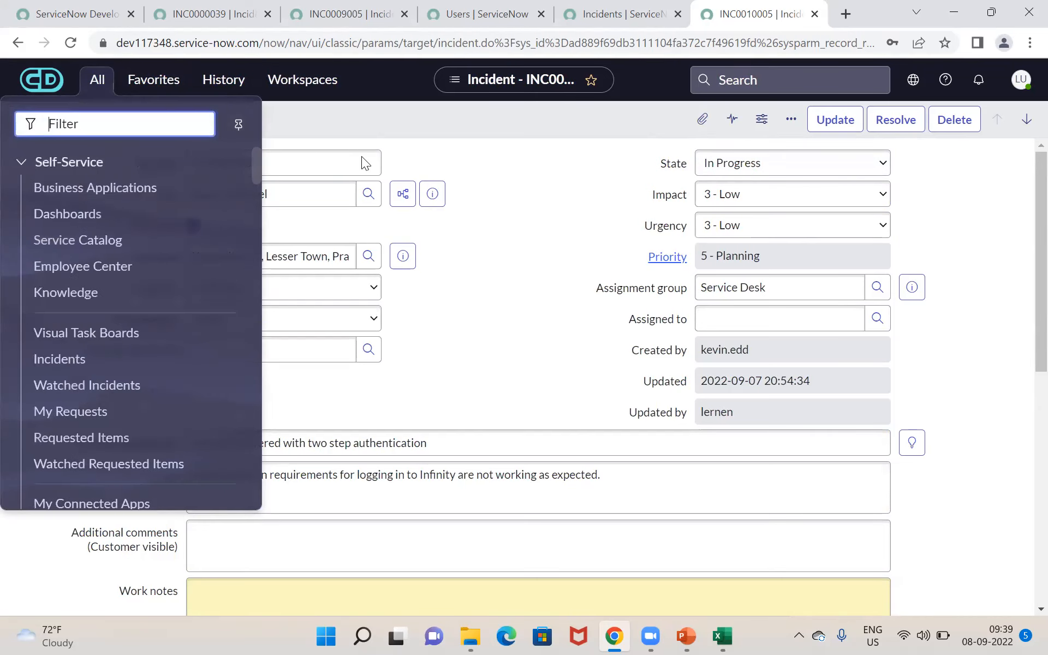
click(545, 191)
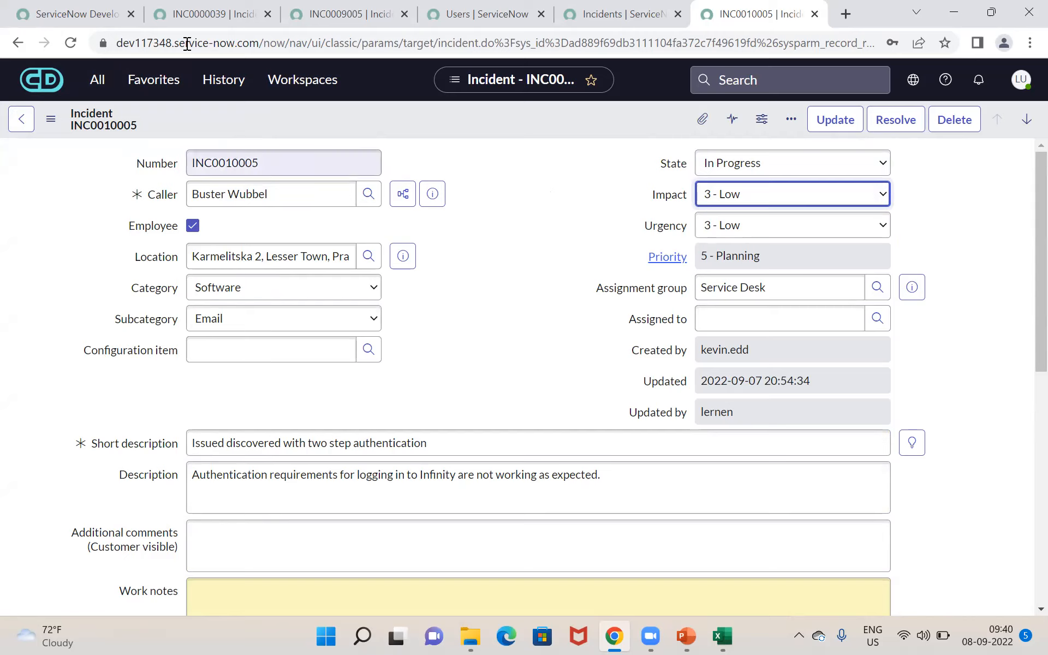
- Open the form layout configuration of the Incident form, look at its available and selected fields, and cancel it
click(51, 119)
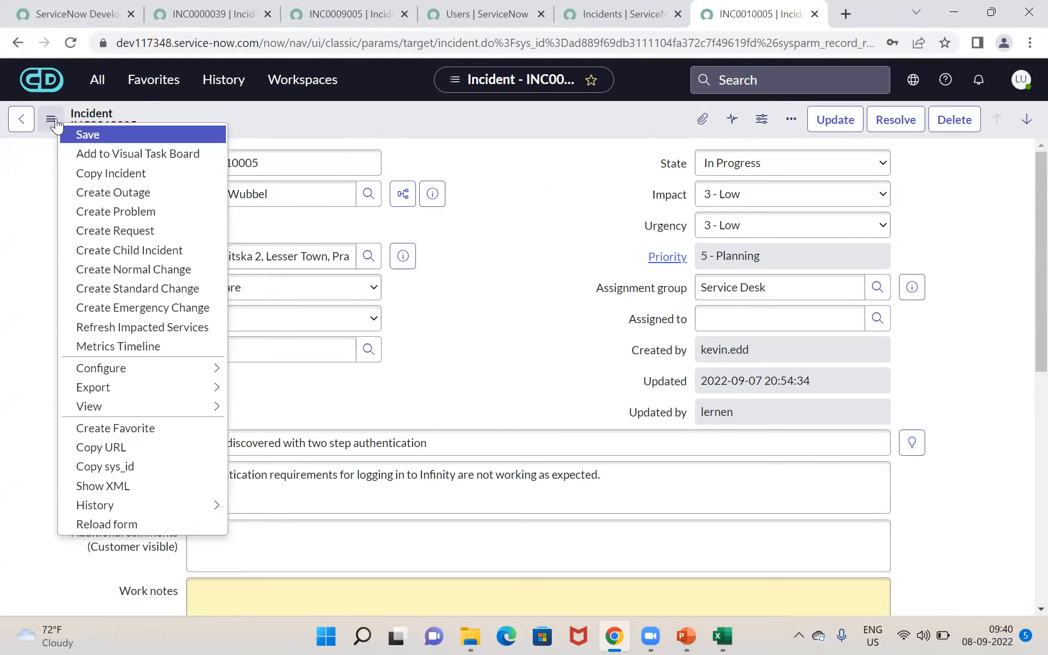
mouse_move(140, 376)
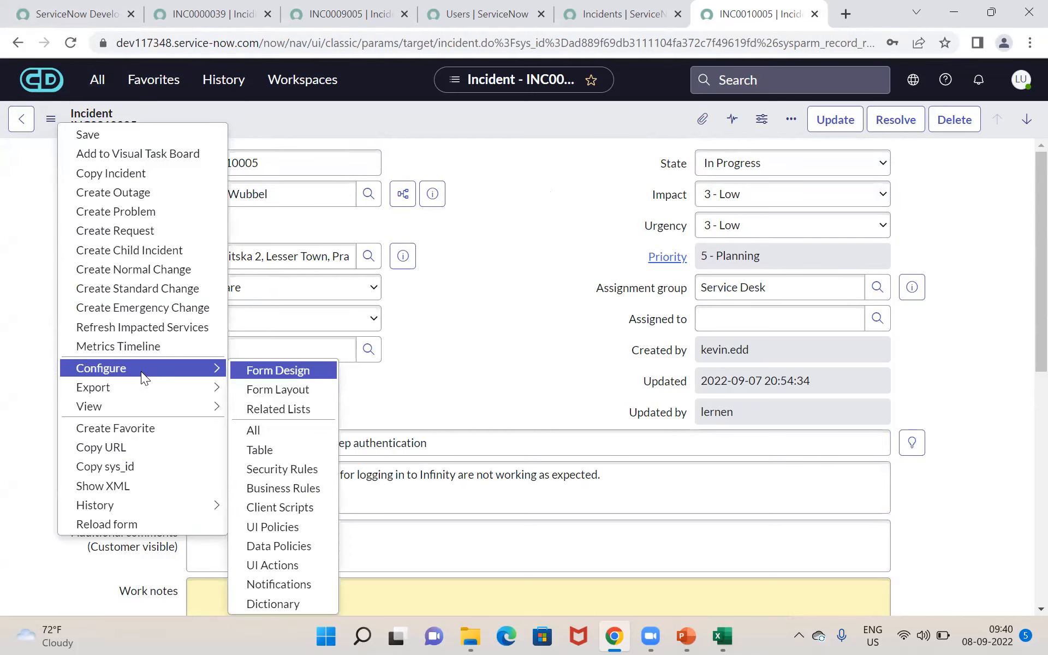
click(281, 389)
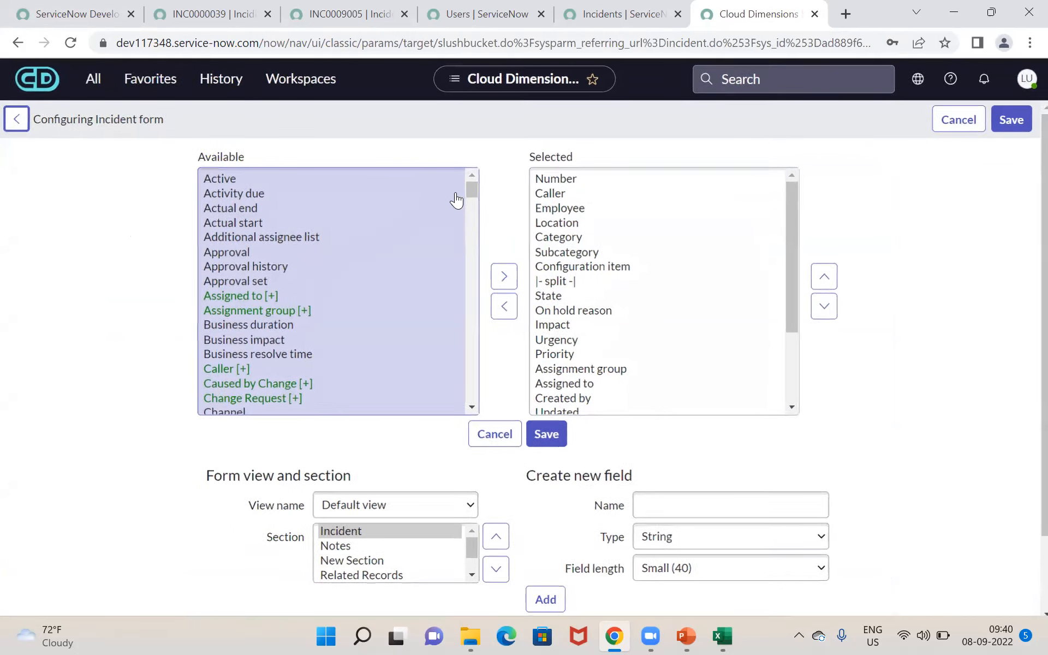
click(474, 190)
drag(476, 190, 496, 139)
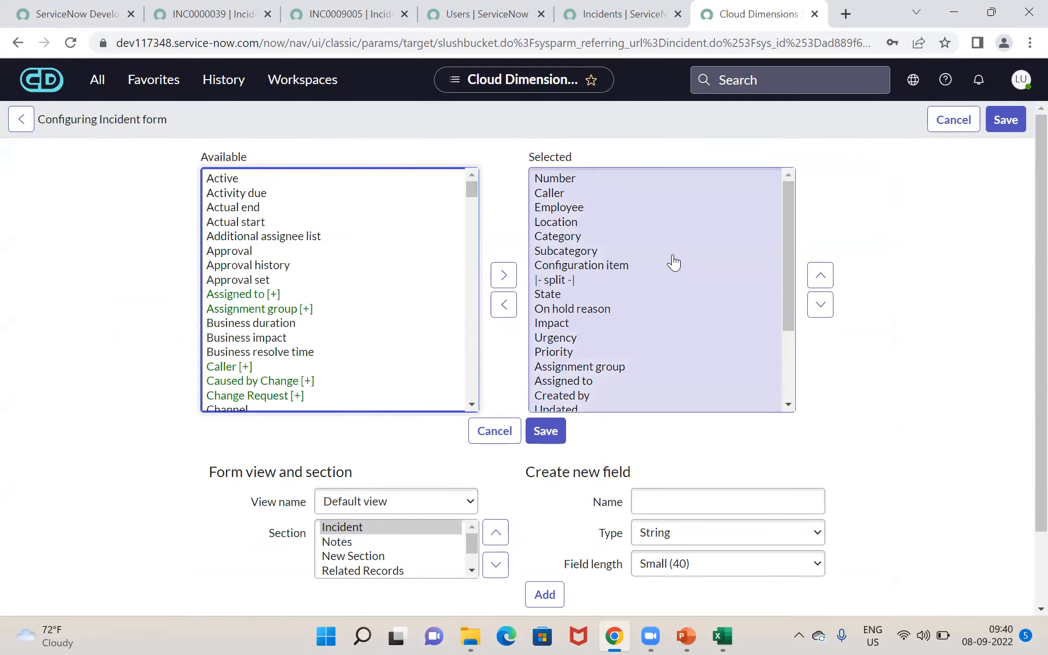
click(962, 135)
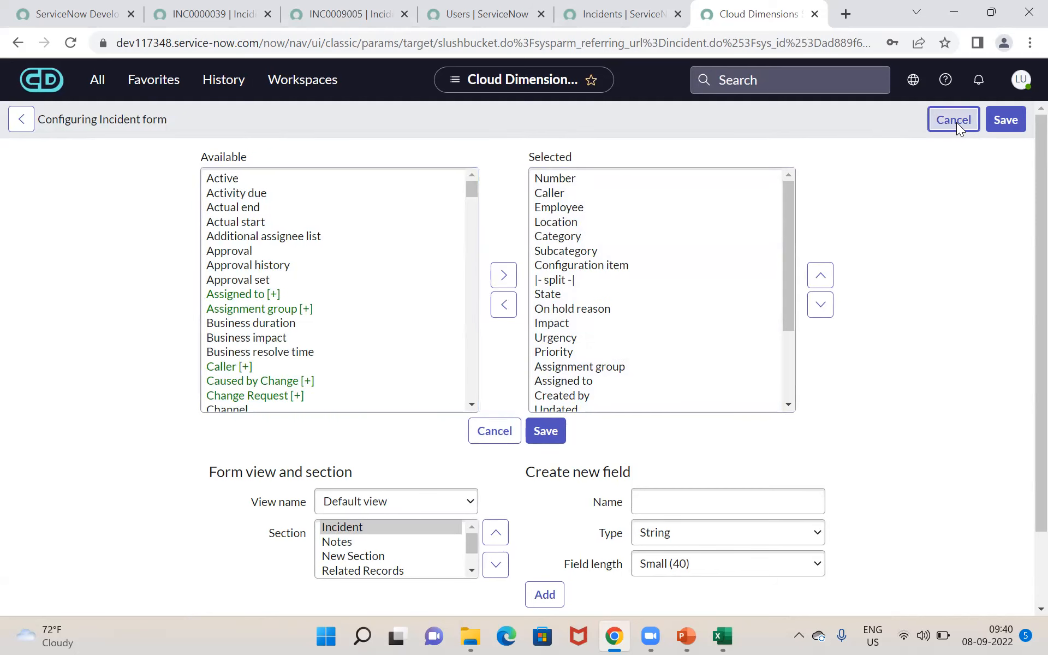
click(957, 122)
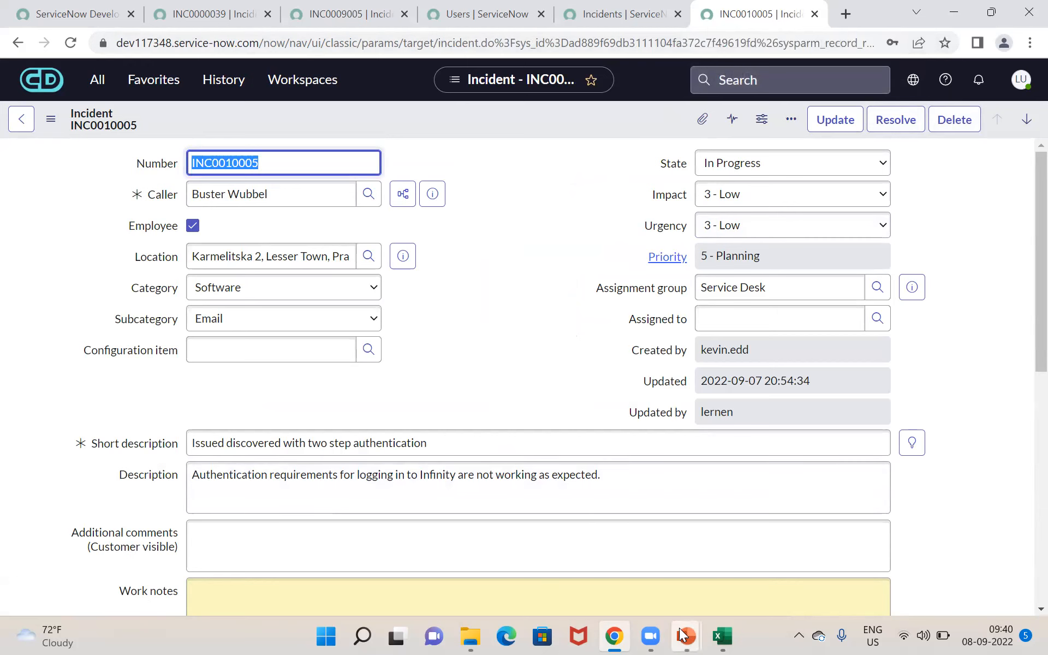
- Switch to the PowerPoint slide show to view the "Notes Tab: Activity" slide and return to Chrome
mouse_move(680, 635)
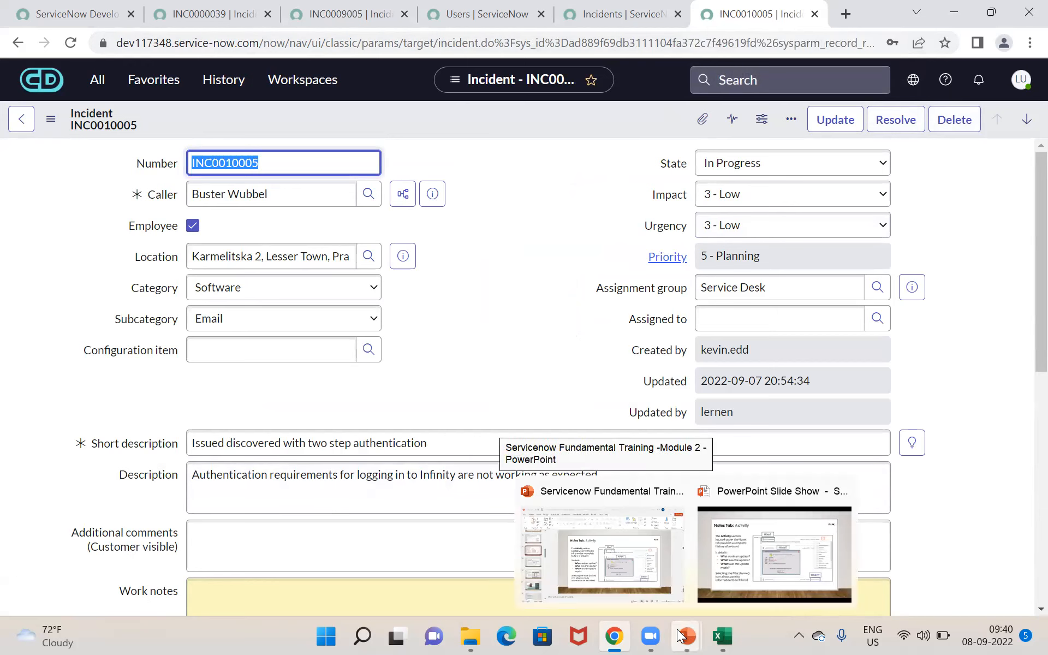
click(773, 546)
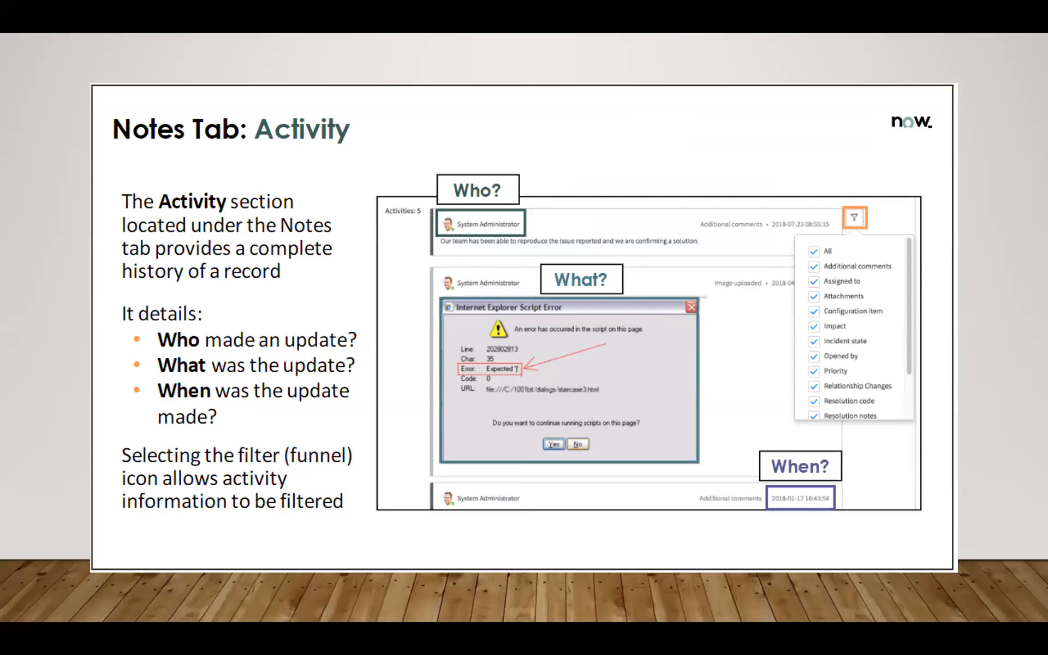
key(alt+Tab)
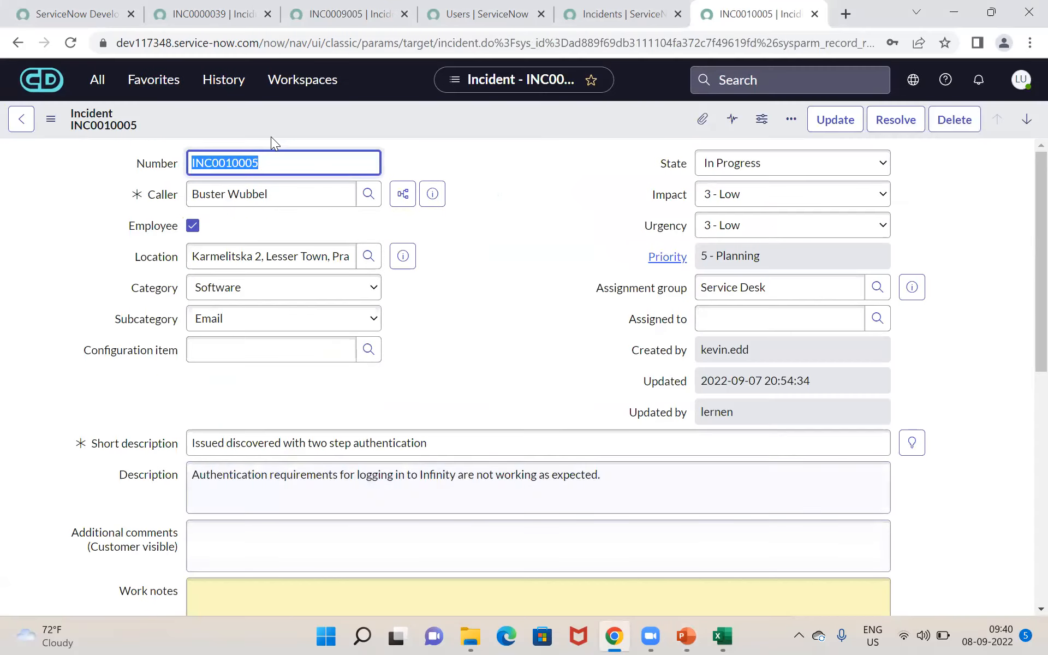
- Return to INC0000039 and examine who made the field changes entry and what was changed in its Activities stream
click(239, 14)
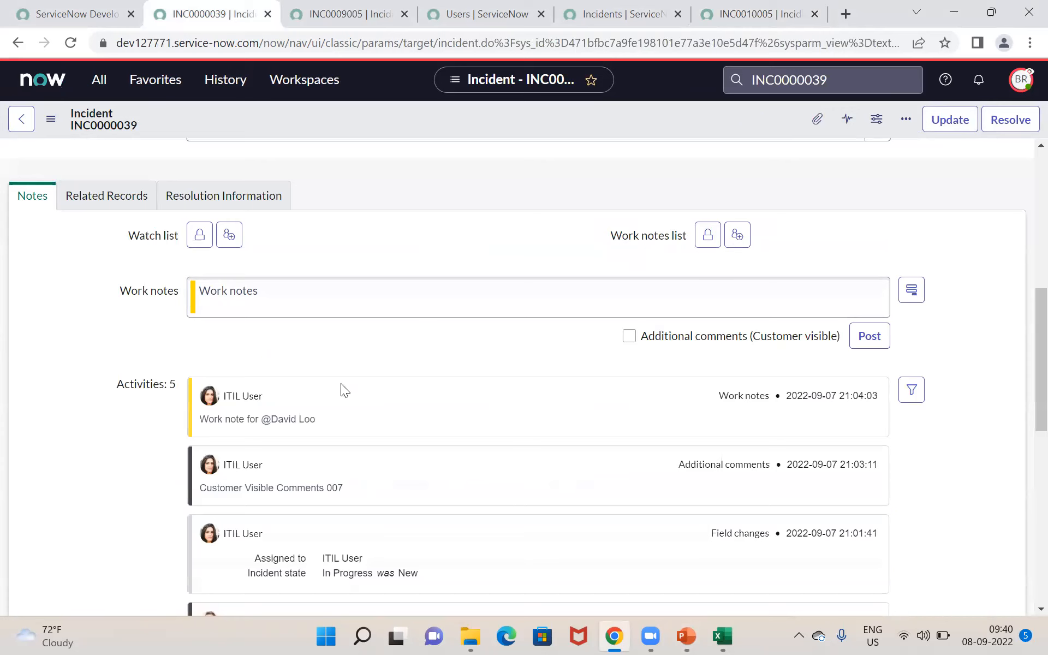
drag(1022, 323, 1022, 372)
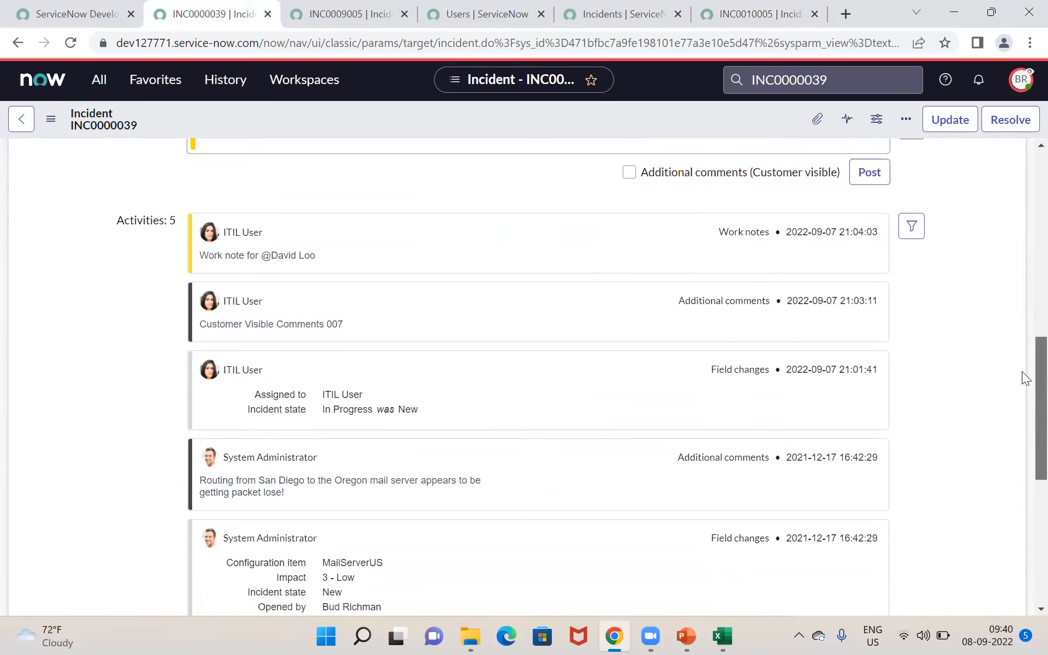
drag(268, 371, 214, 370)
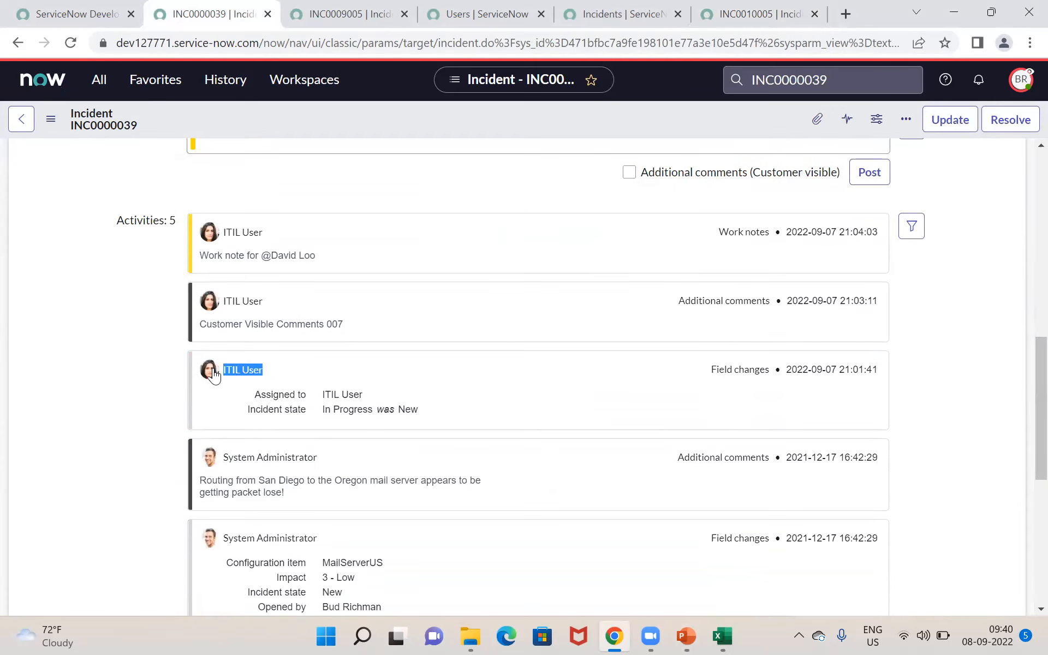
drag(297, 389, 448, 410)
click(448, 410)
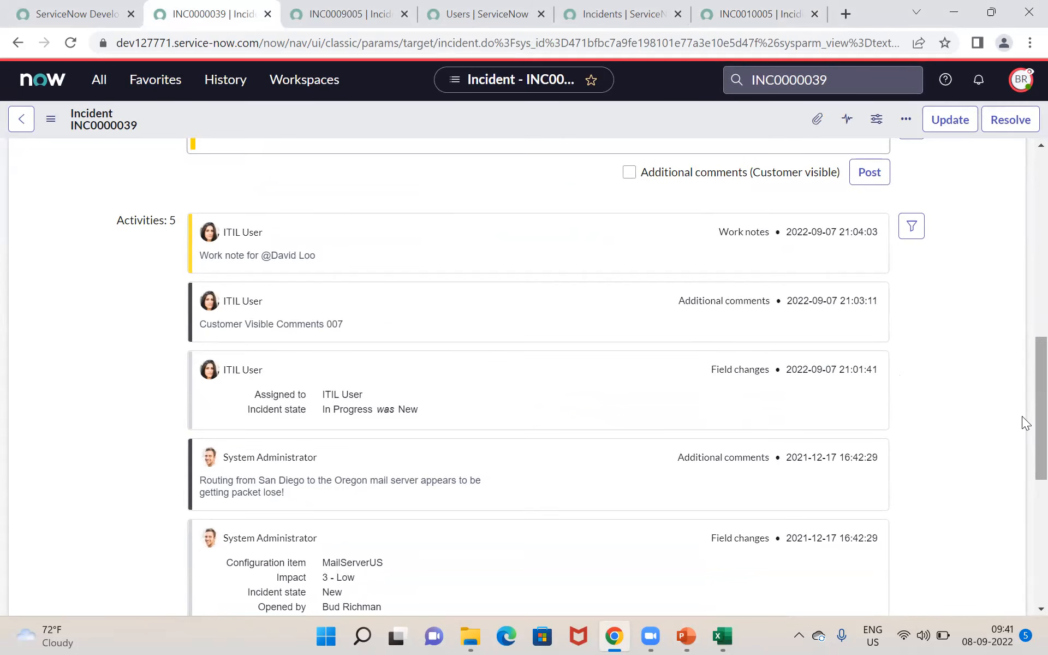
scroll(1022, 416, down, 5)
scroll(1022, 534, up, 6)
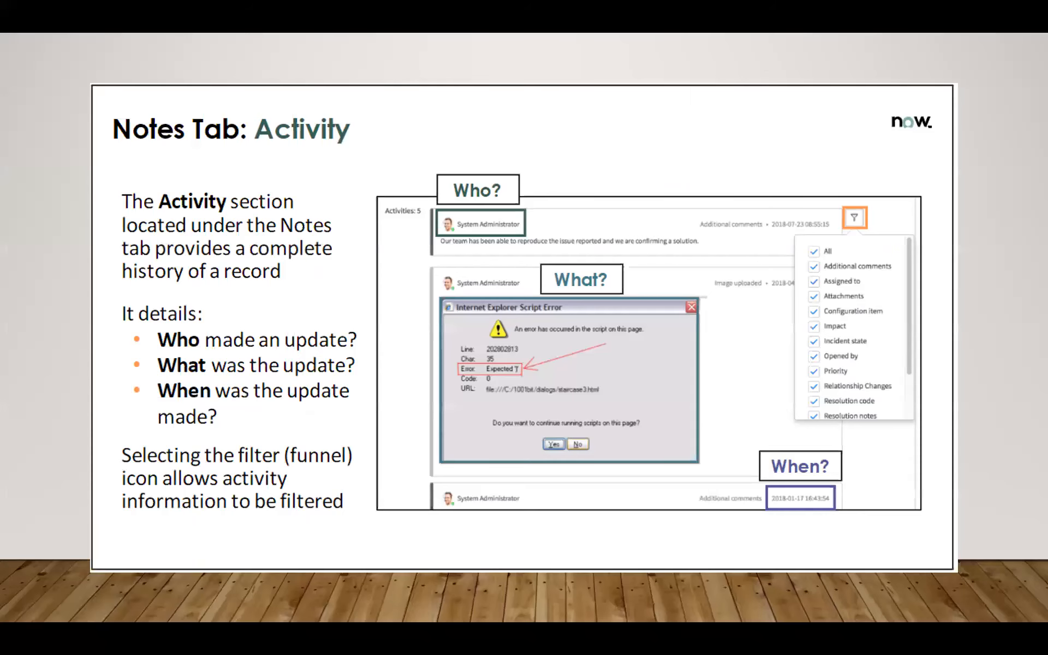
click(392, 366)
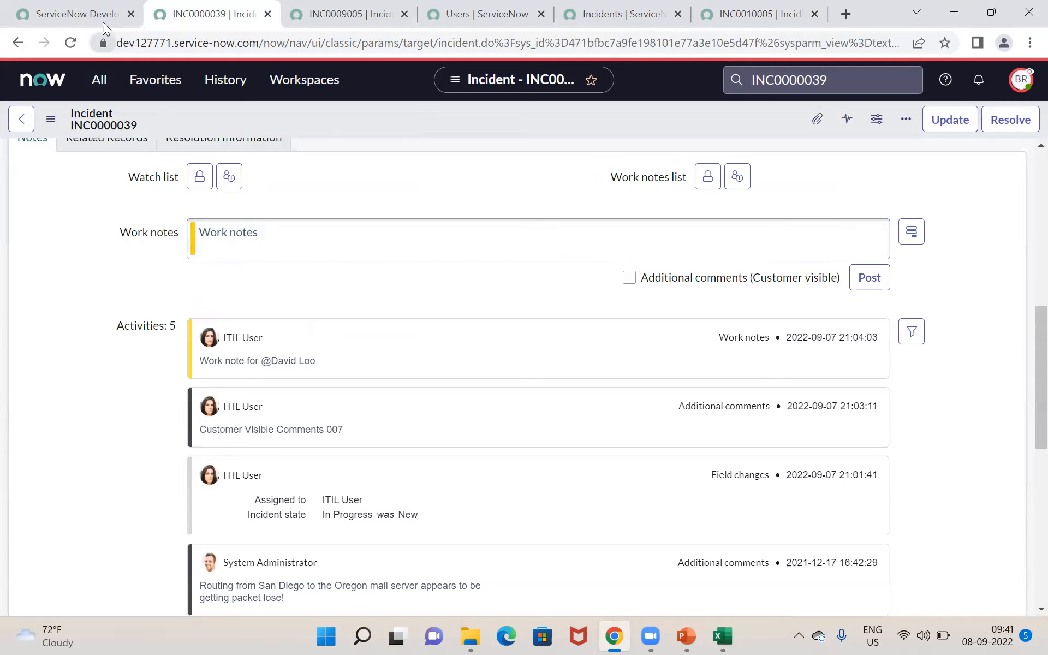
click(117, 6)
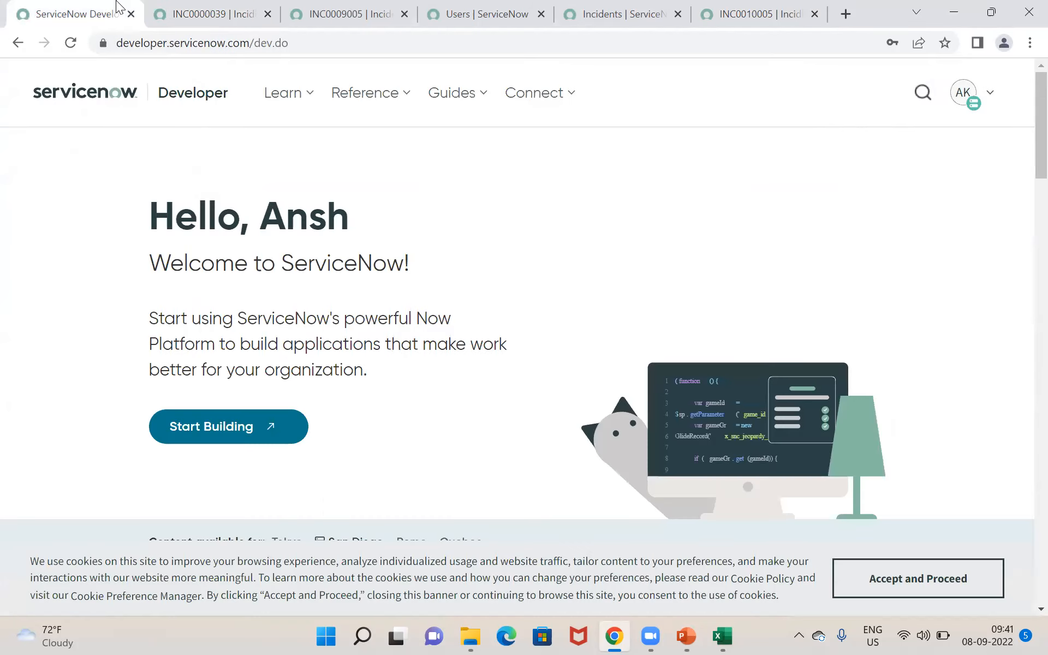
click(180, 26)
click(106, 82)
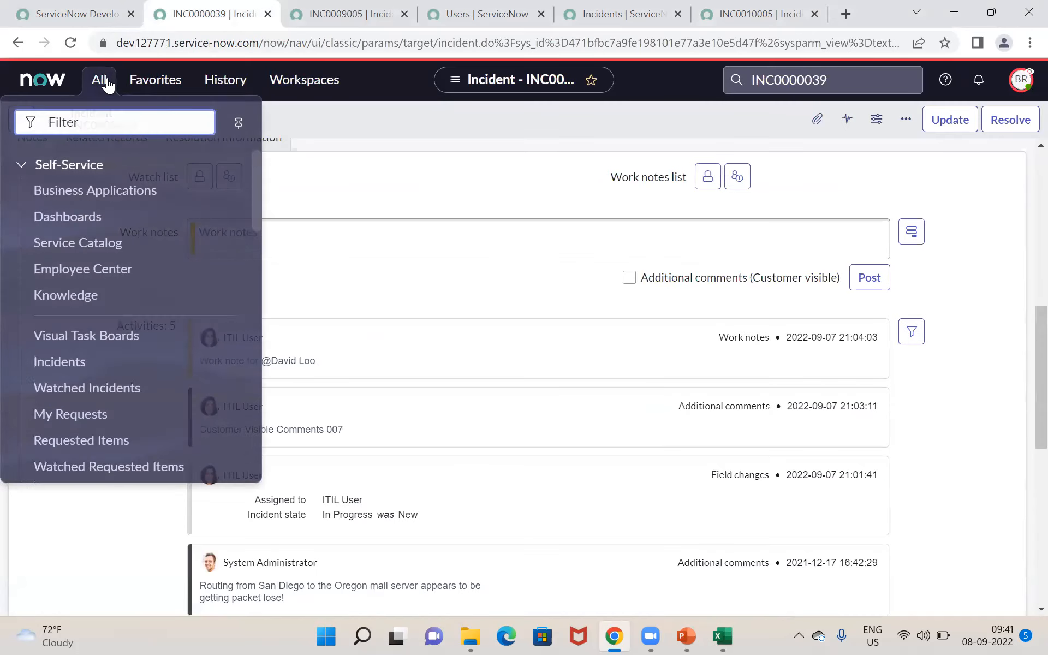
- Advance the PowerPoint slide show to the "Visual Task Boards" slide and switch back to Chrome
key(alt+Tab)
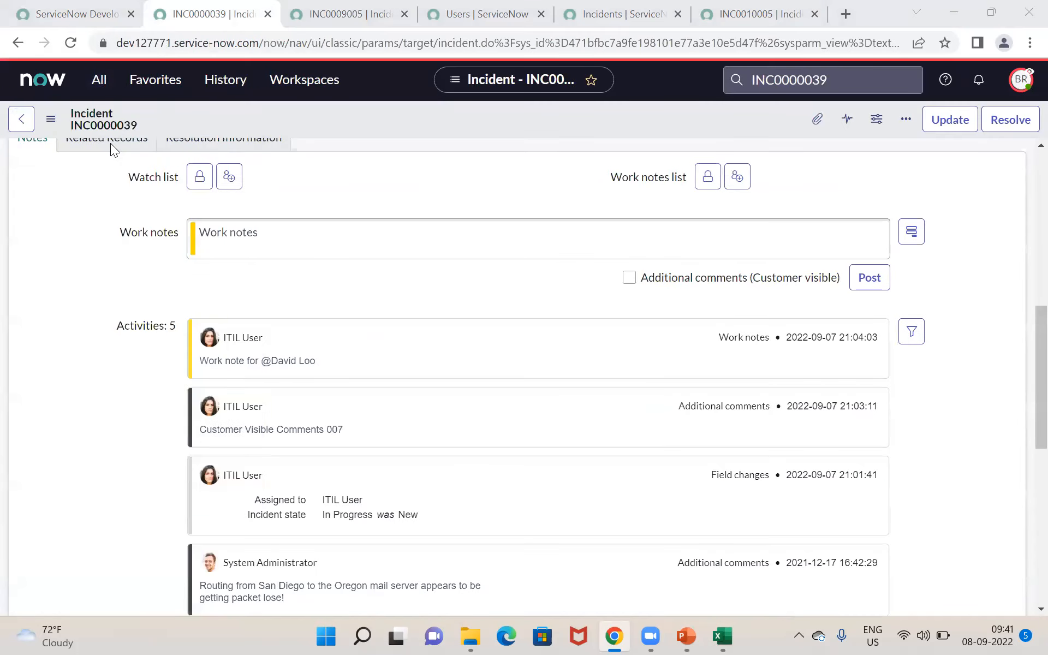
key(alt+Tab)
key(Right)
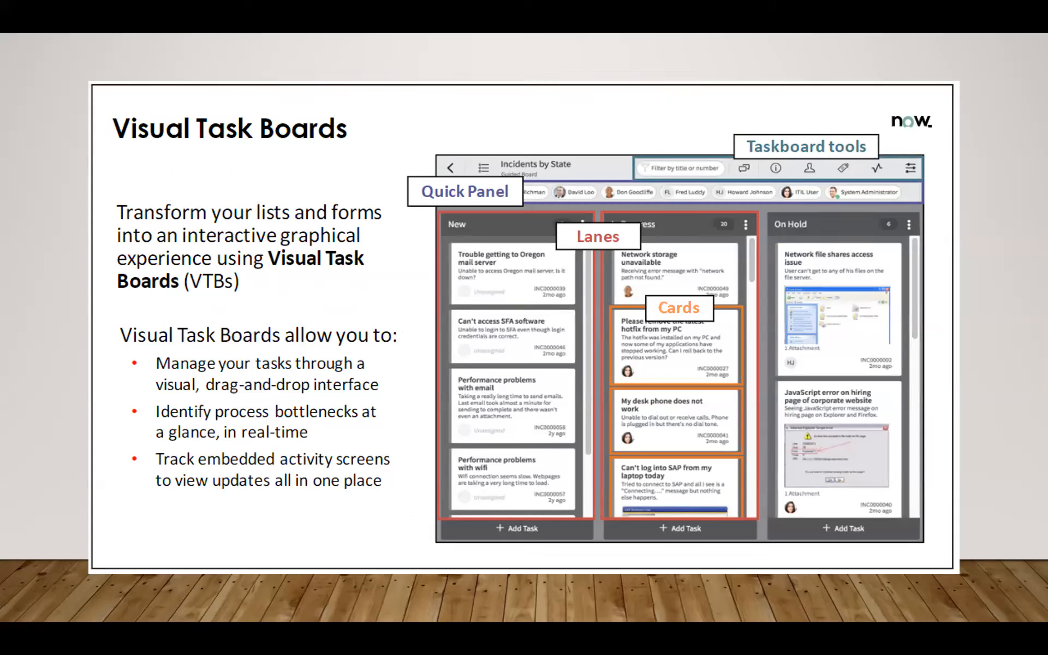
key(alt+Tab)
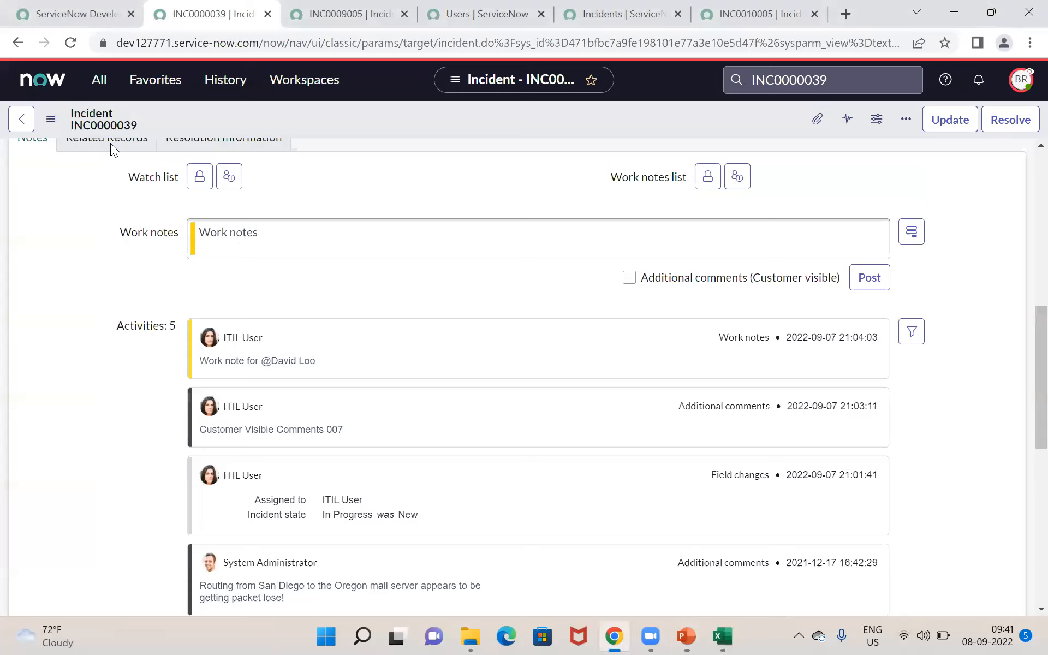
- Filter the application navigator by "vis" and open Visual Task Boards under Self-Service
click(97, 93)
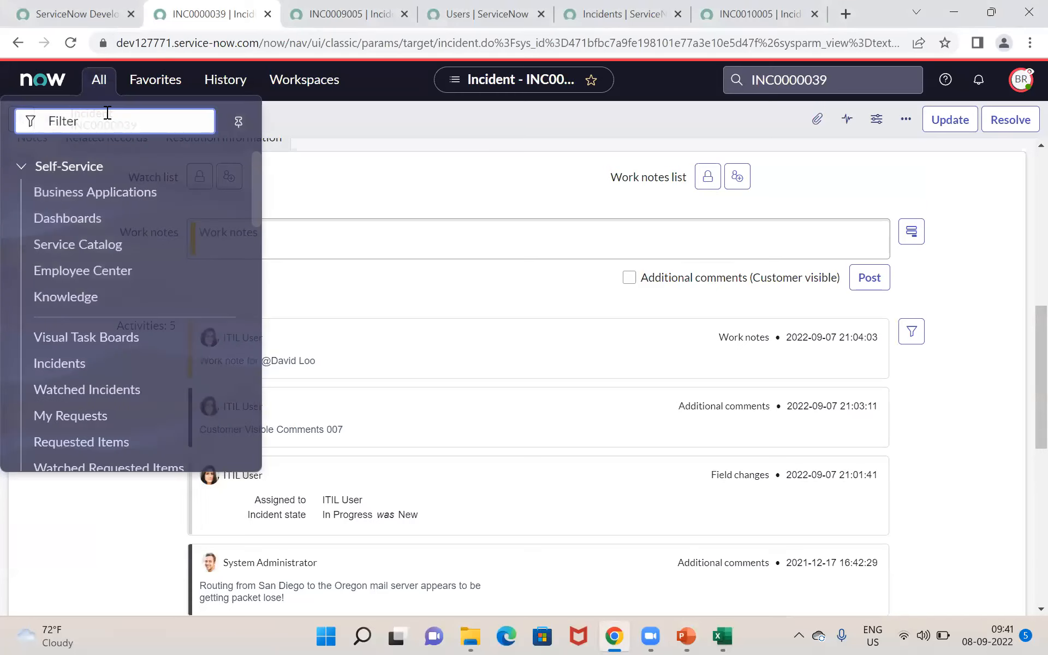
text(vis)
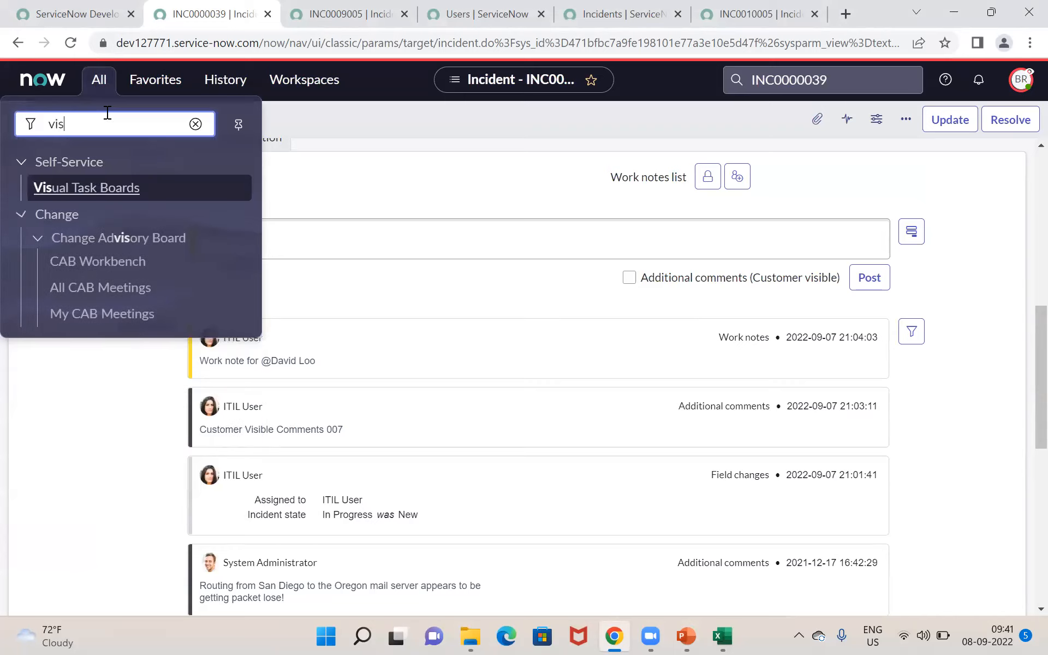
click(111, 192)
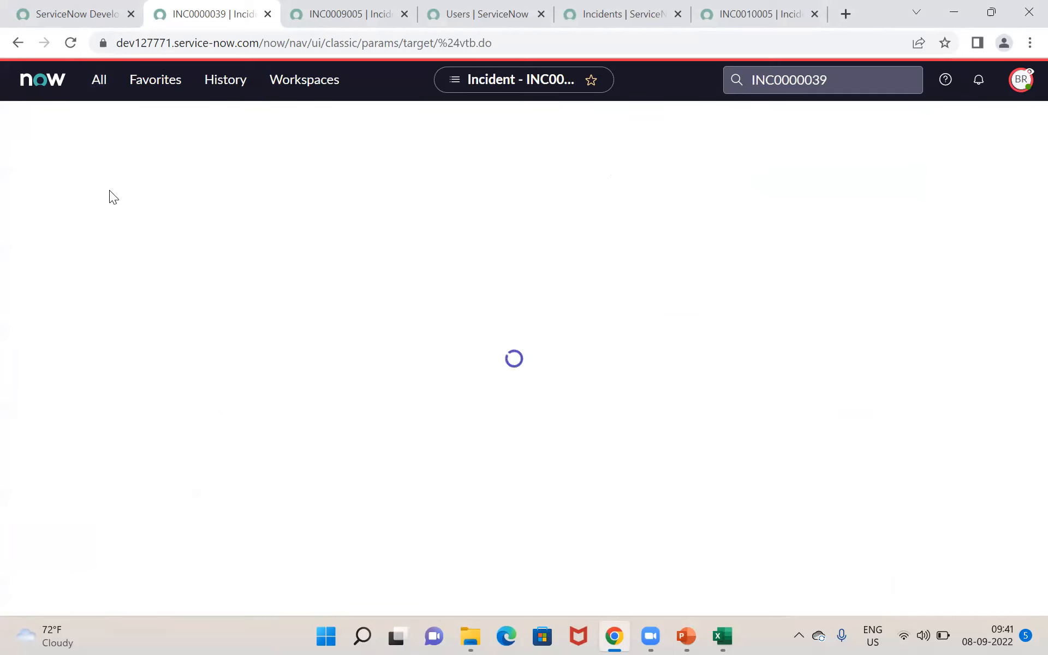
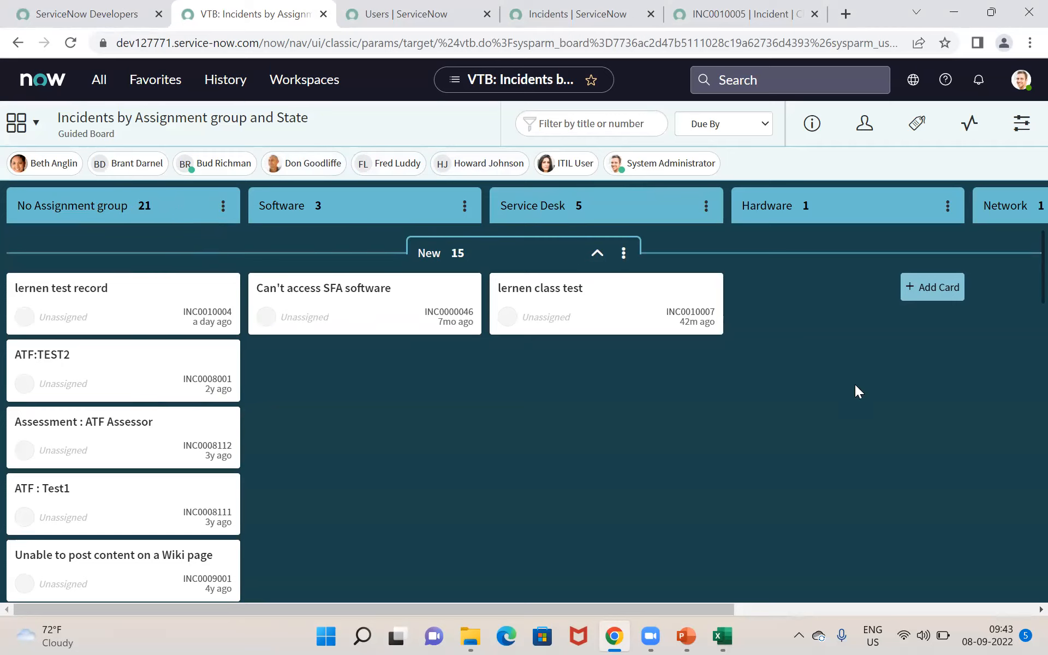
- Move the Lernen Test record card (INC0010005) in the In Progress swimlane from Service Desk to Hardware and back to Service Desk
scroll(855, 384, down, 6)
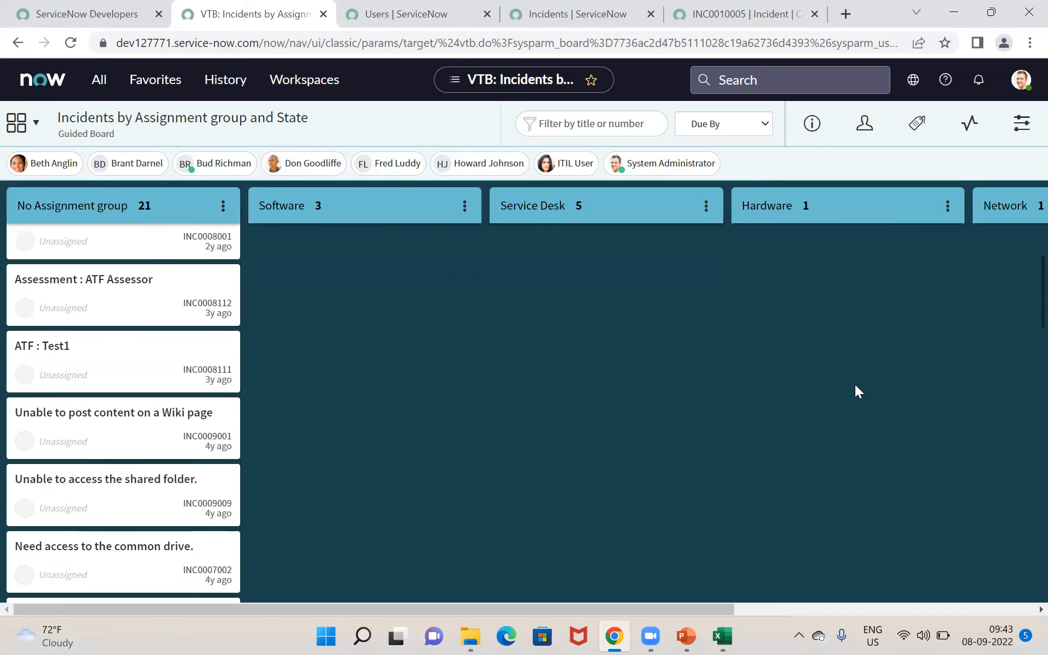
scroll(855, 385, down, 4)
scroll(855, 385, up, 1)
scroll(855, 384, up, 1)
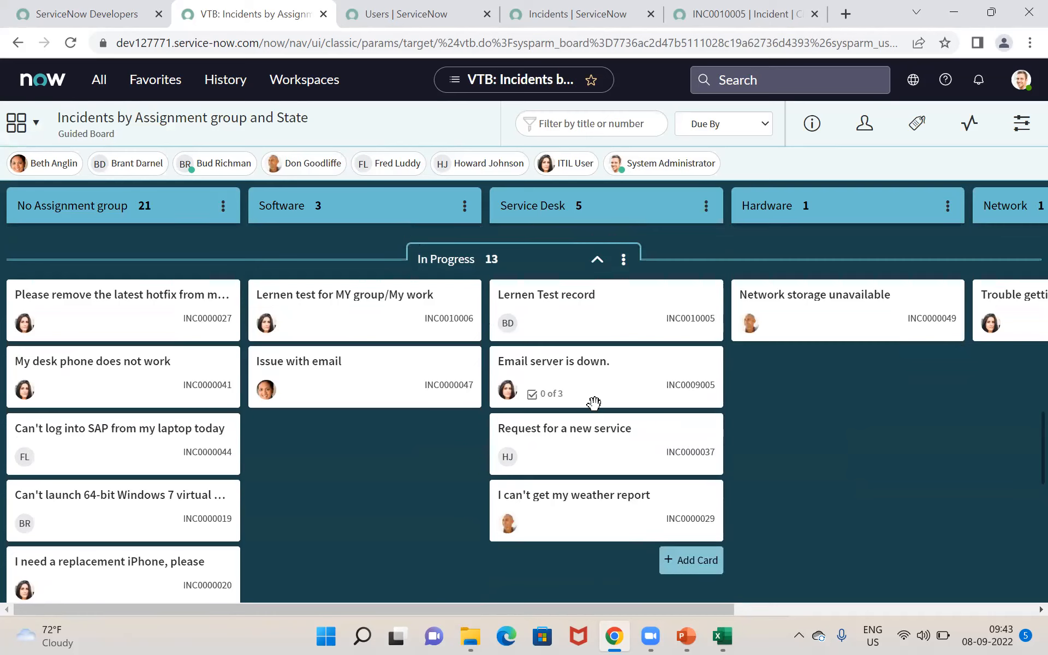
drag(593, 321, 839, 381)
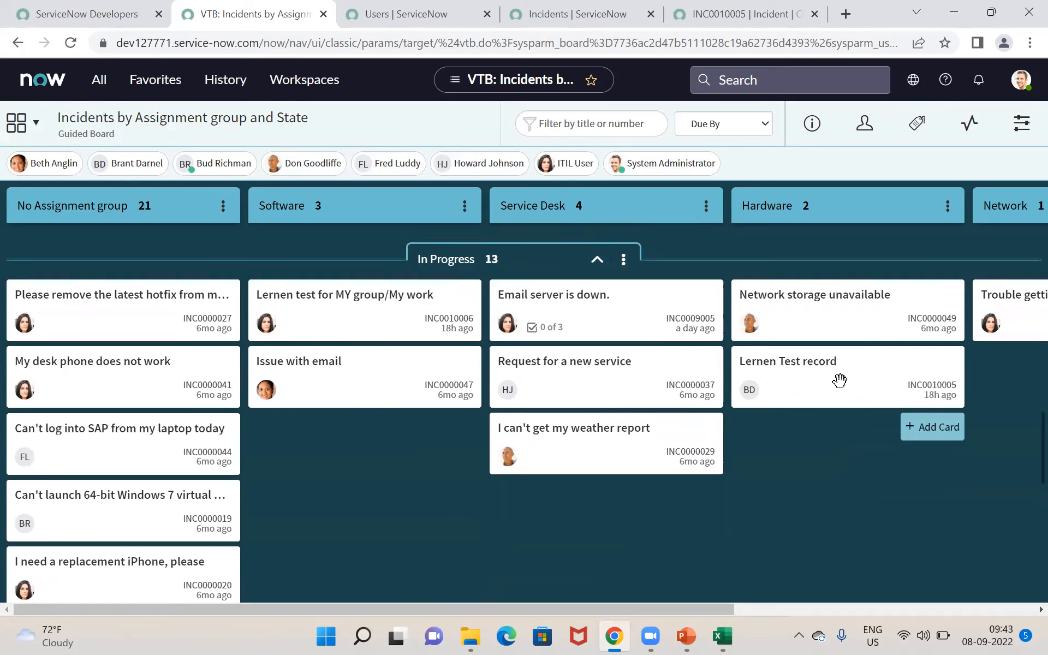
drag(896, 365, 410, 422)
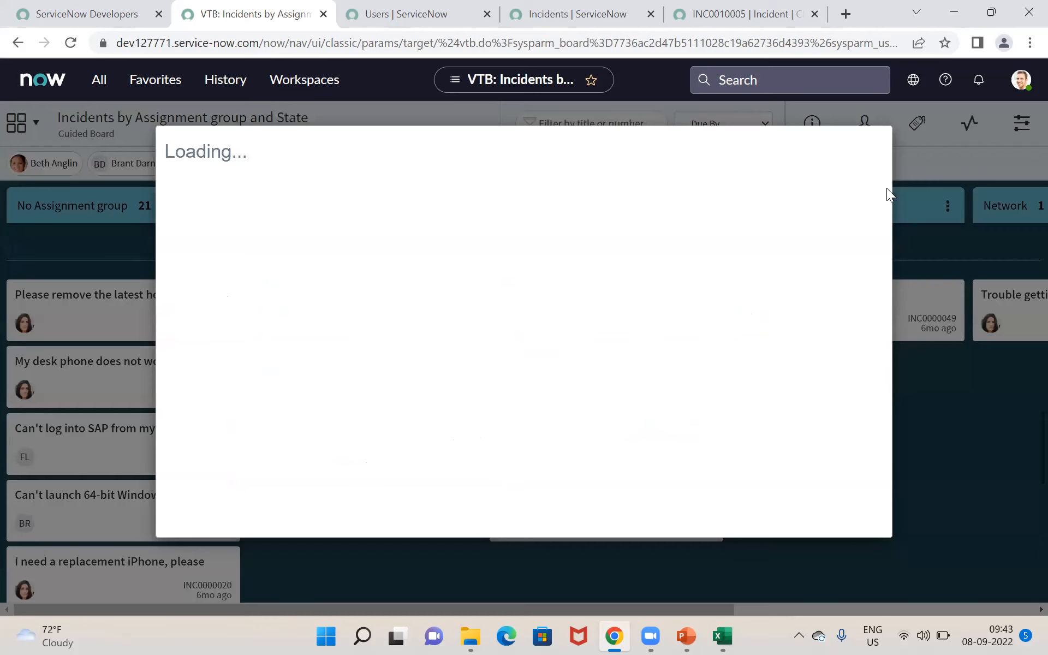
click(916, 353)
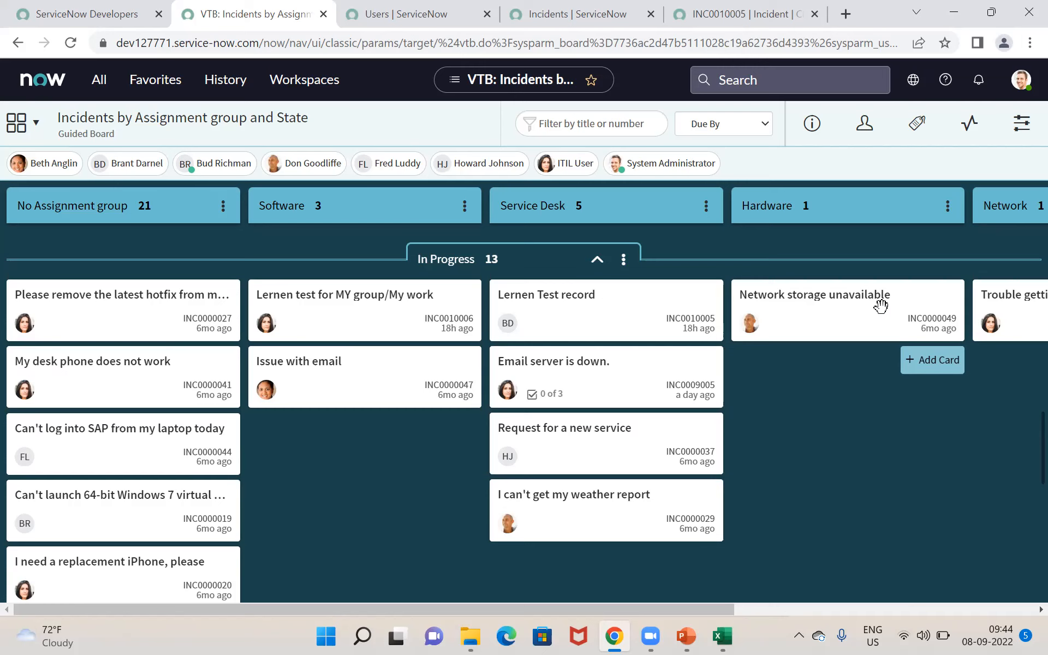
- Switch to the PowerPoint slide show to review the "Visual Task Boards" slide and return to Chrome
key(alt+Tab)
key(alt+Tab)
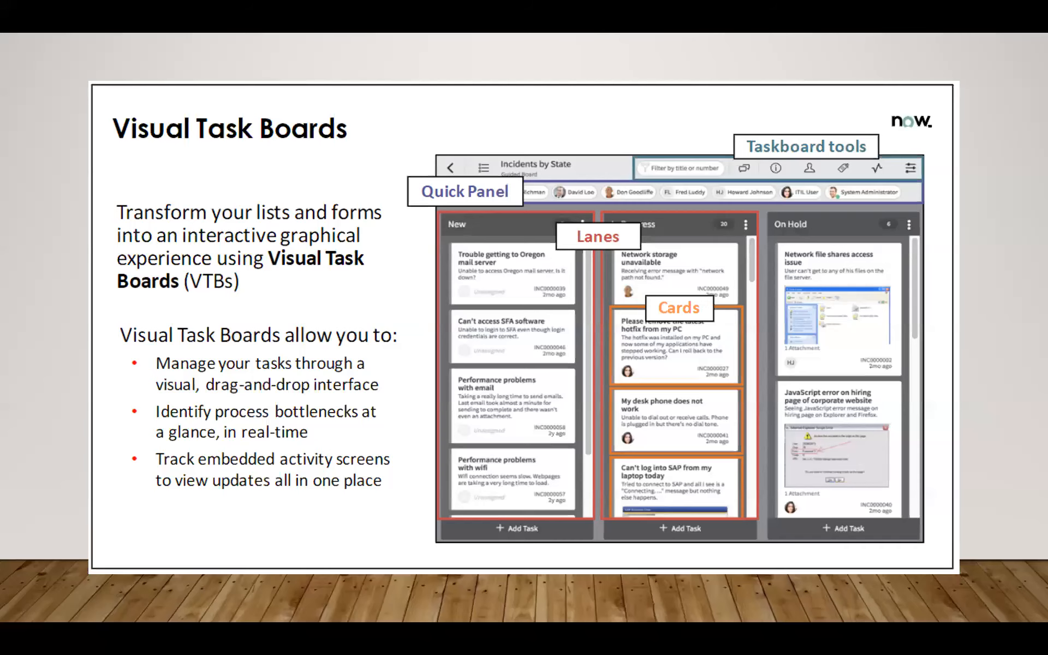
key(alt+Tab)
key(alt+Tab)
key(Right)
key(Left)
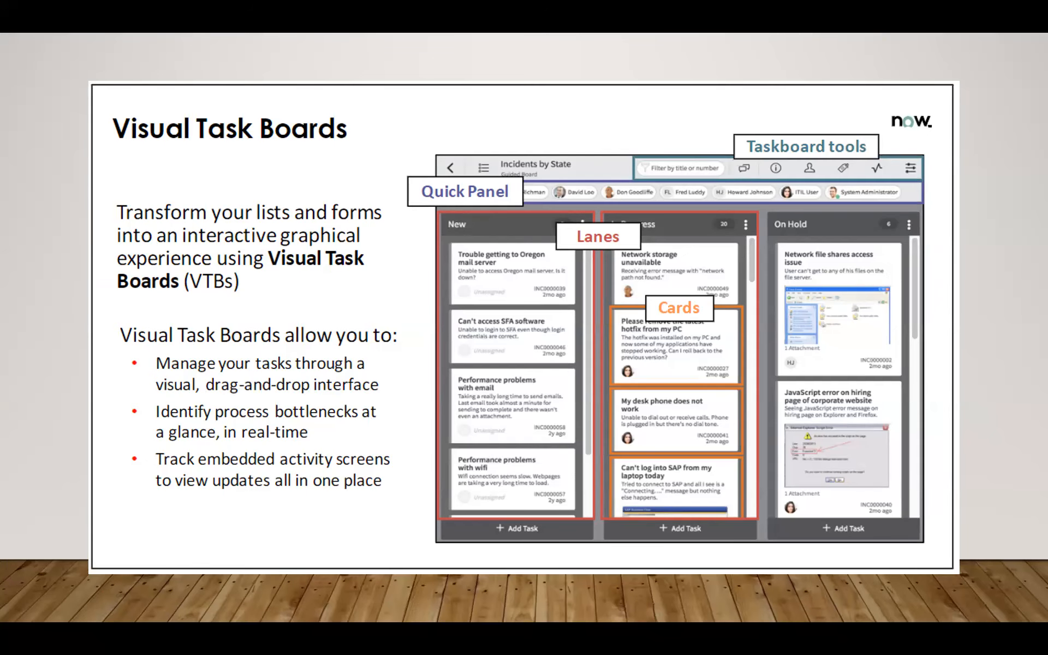
key(alt+Tab)
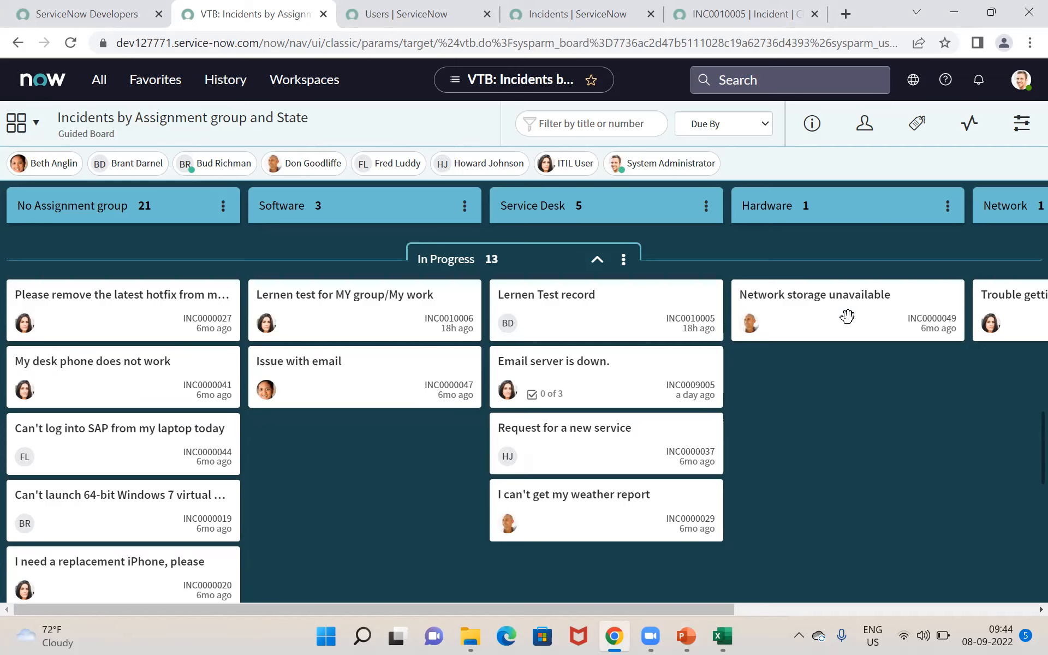
- Move the "Trouble getting to Oregon mail server" card (INC0000039) from the Network lane to the Software lane
drag(415, 359, 936, 358)
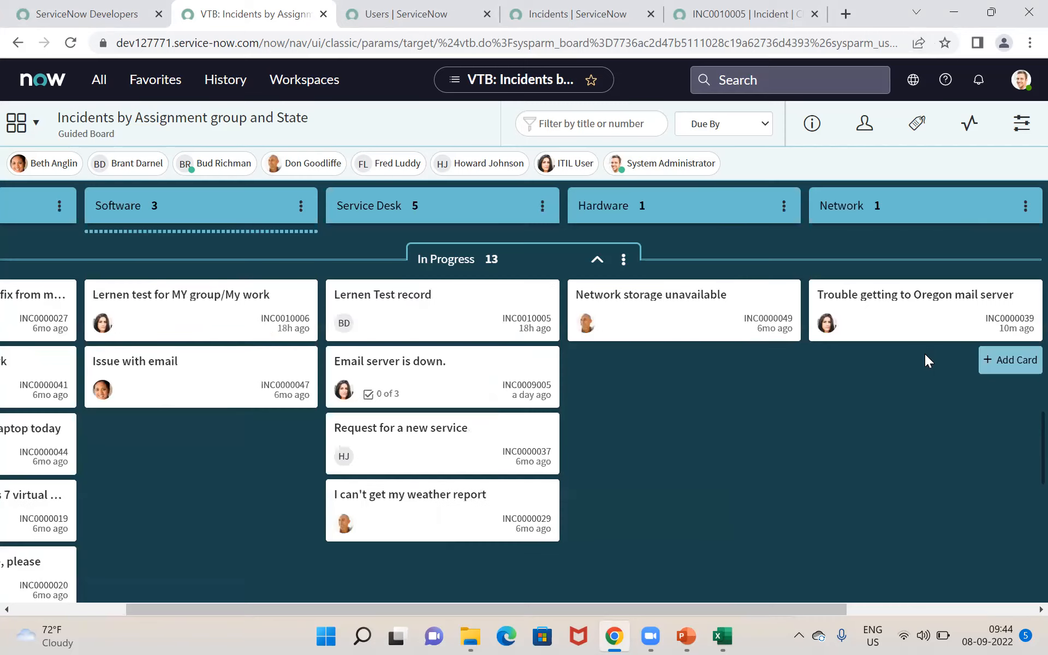
drag(906, 317, 215, 463)
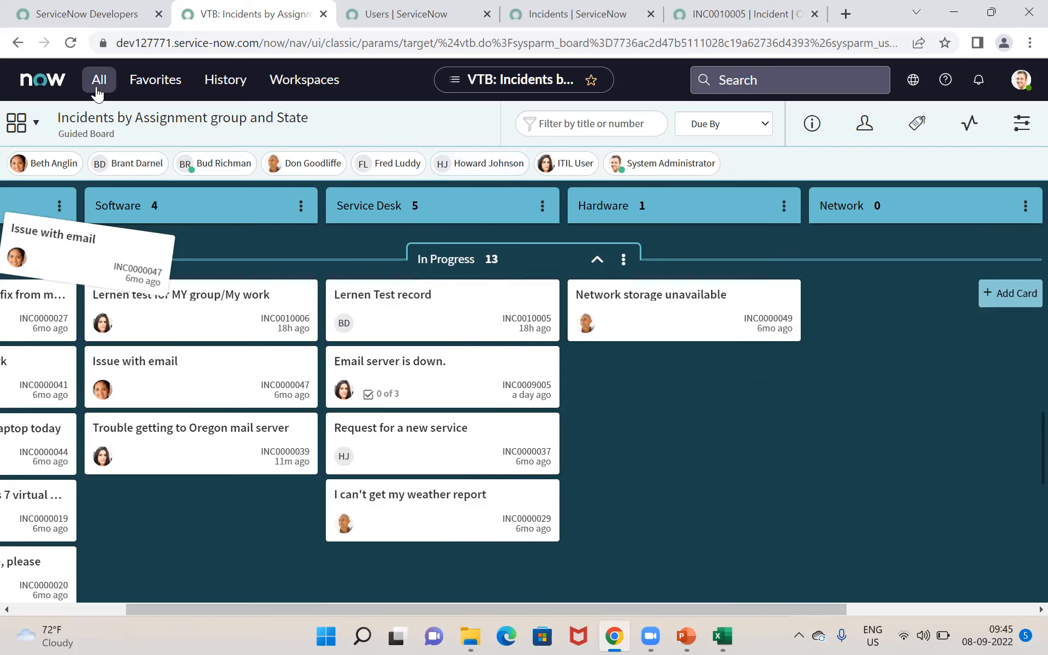
- Start a new Data Driven Board and set its Task Table to Incident
click(44, 126)
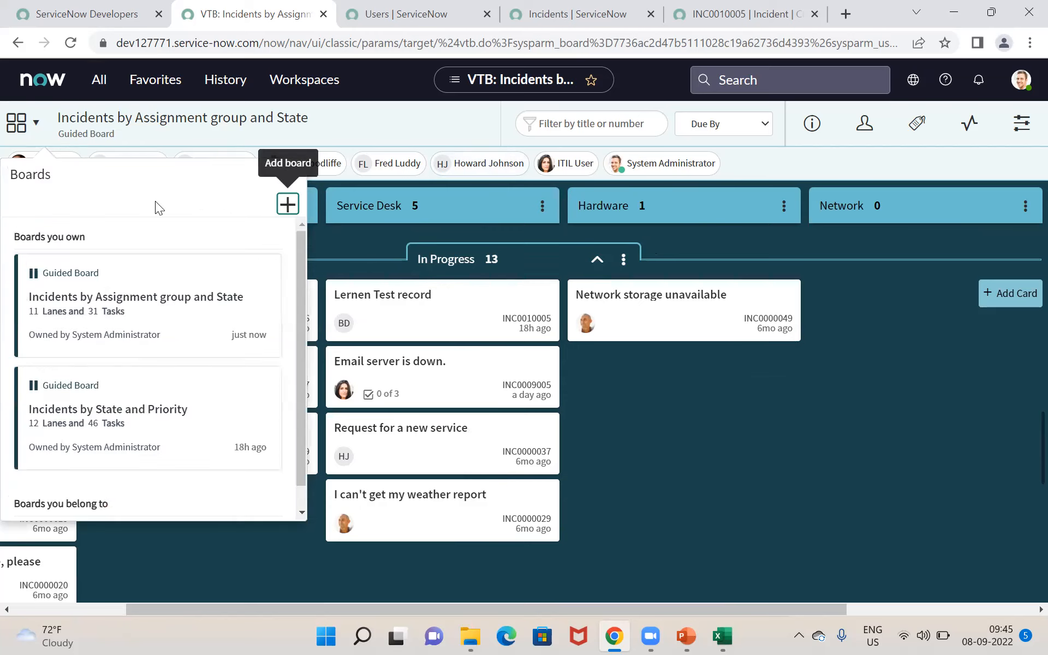
click(288, 204)
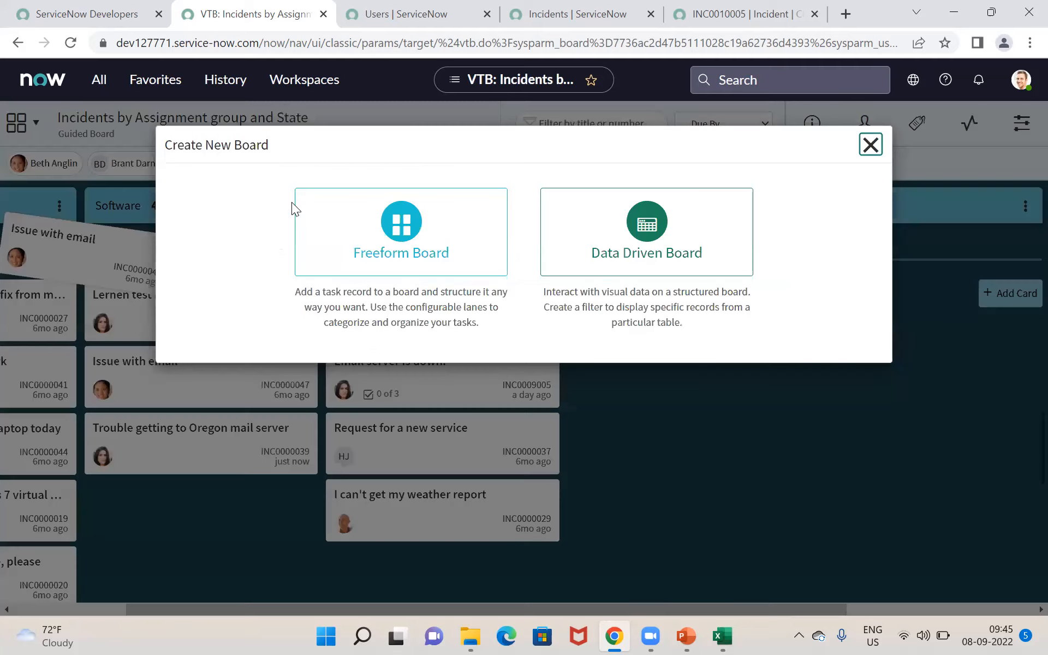
click(634, 252)
click(644, 238)
text(inci)
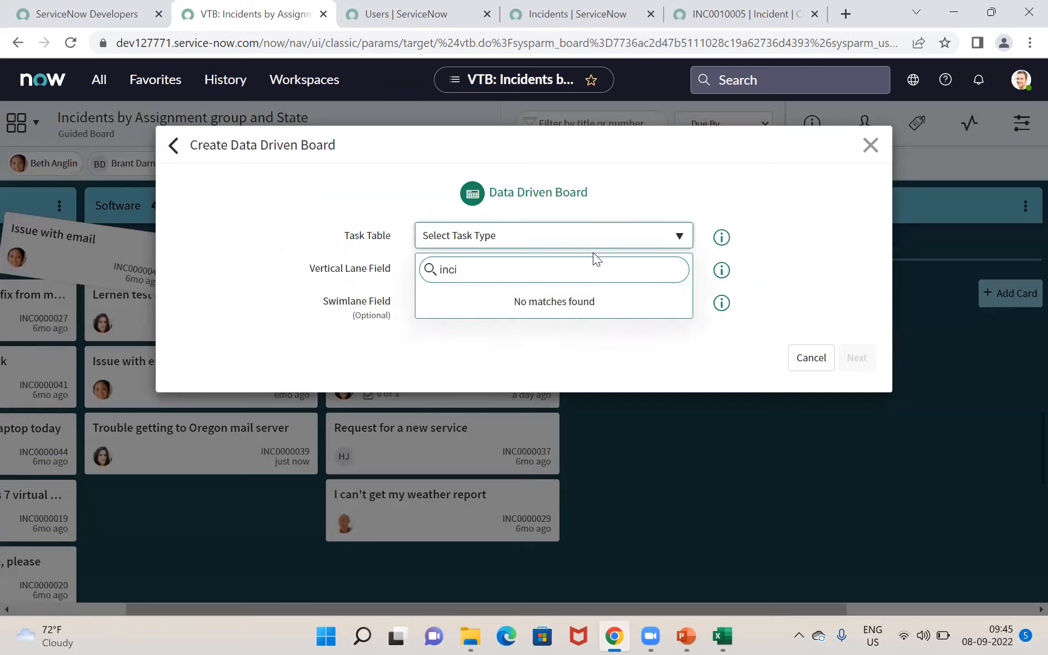
key(BackSpace)
key(BackSpace)
key(BackSpace)
key(BackSpace)
text(inc)
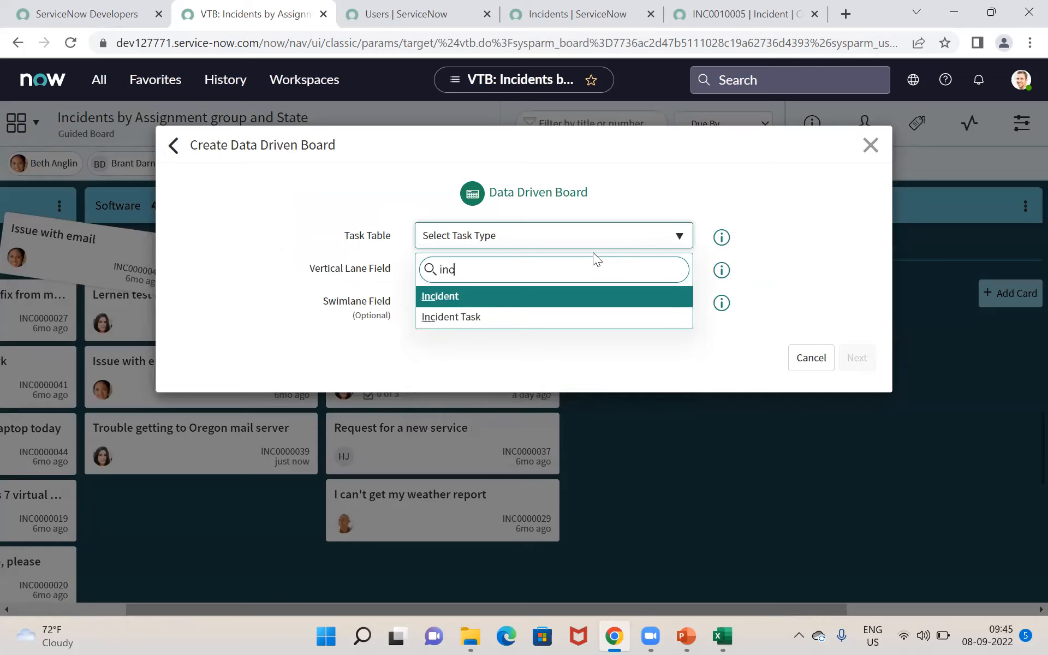
click(446, 296)
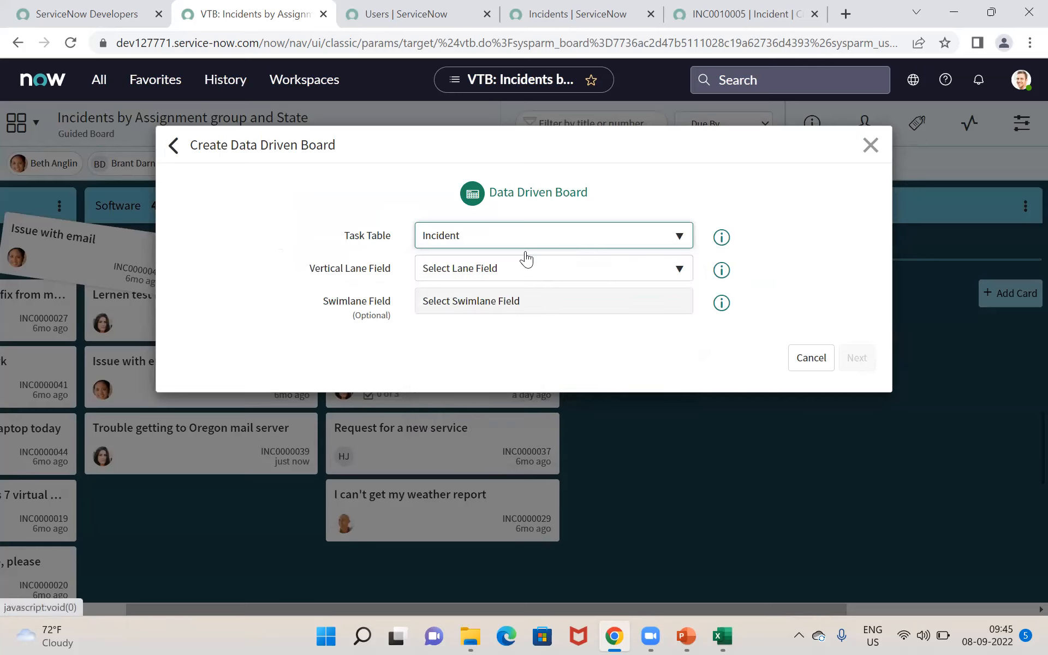
- Set the new board's Vertical Lane Field to State
click(548, 269)
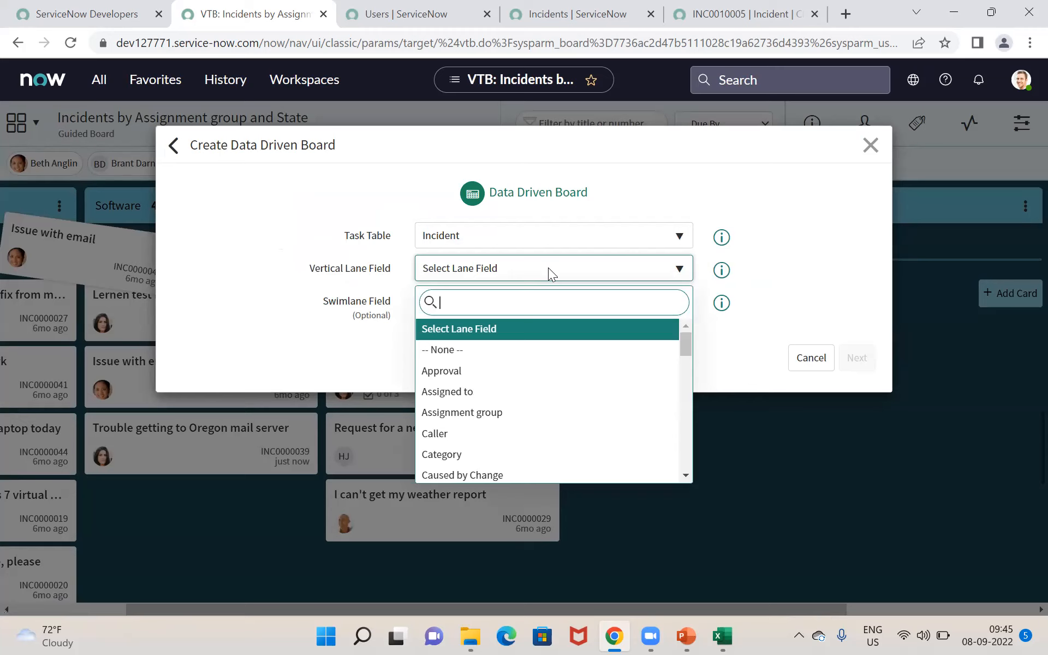
text(sta)
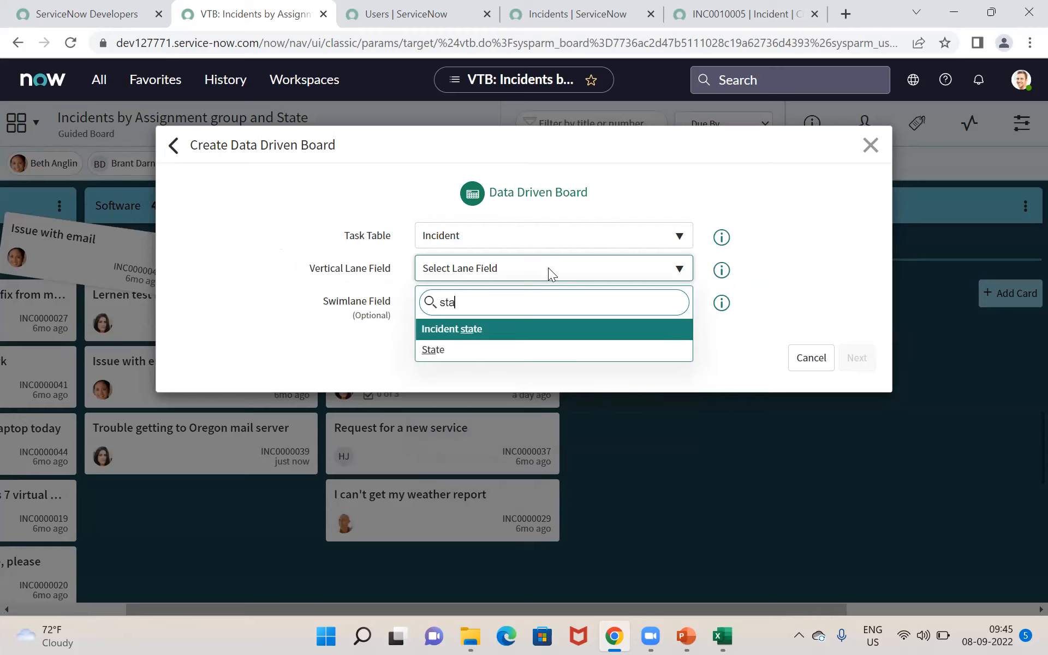
click(426, 352)
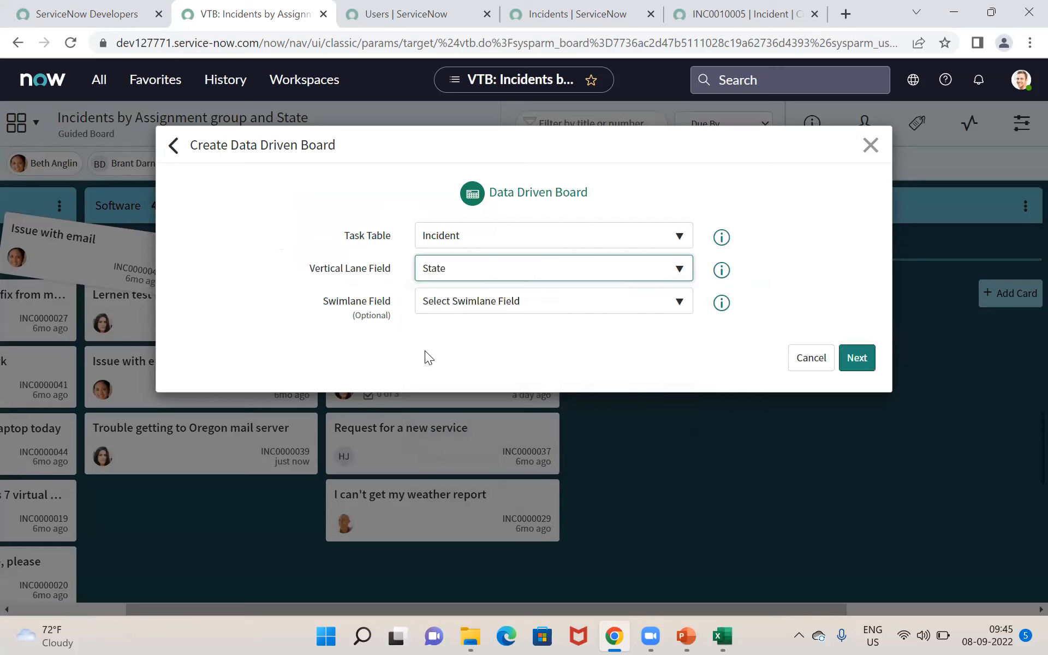
click(492, 300)
text(pr)
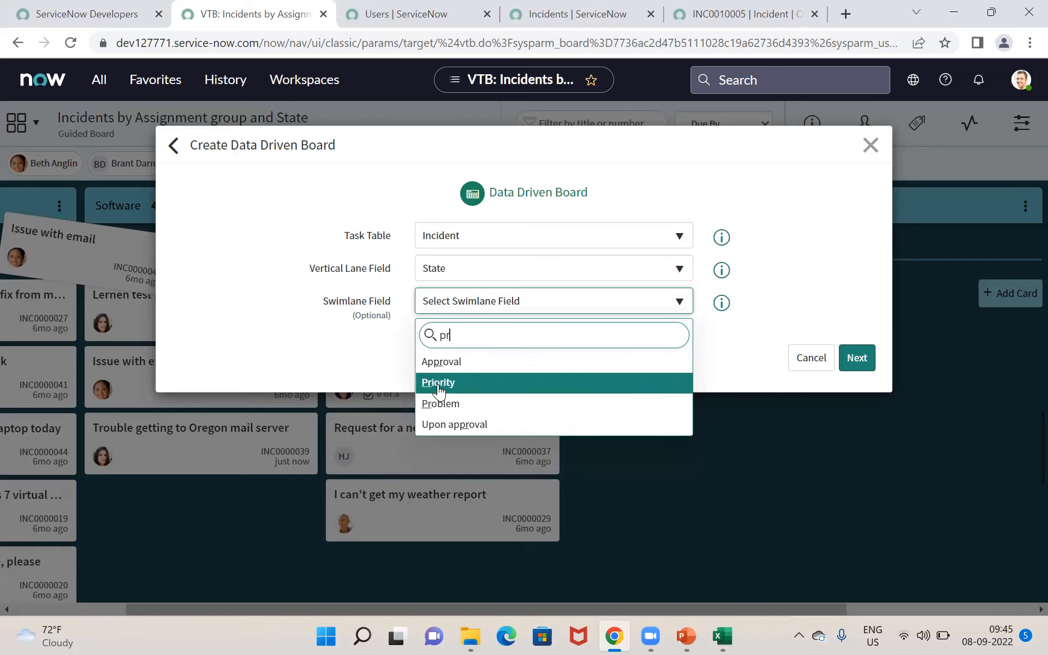
click(361, 356)
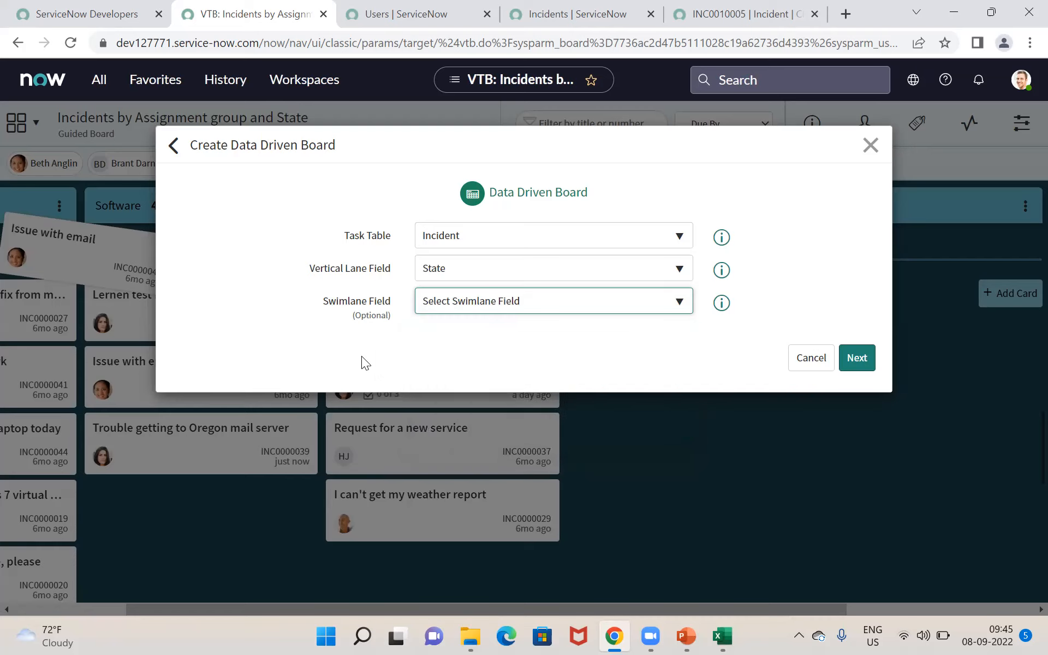
- Add a filter condition on the Active field and create the Incidents by State board without a swimlane field
click(866, 362)
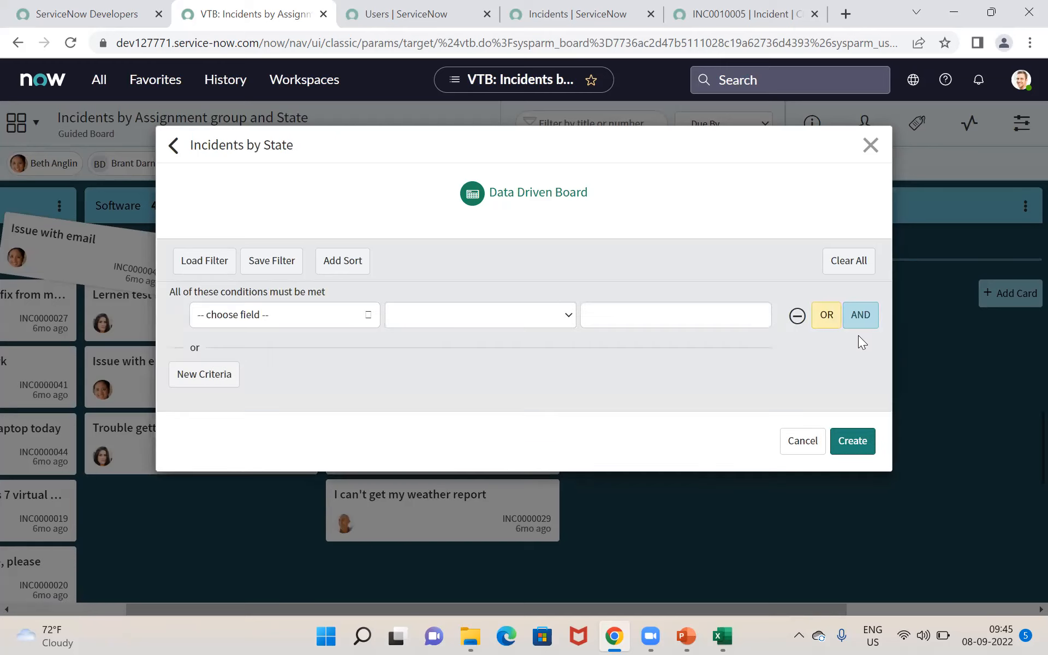
click(358, 334)
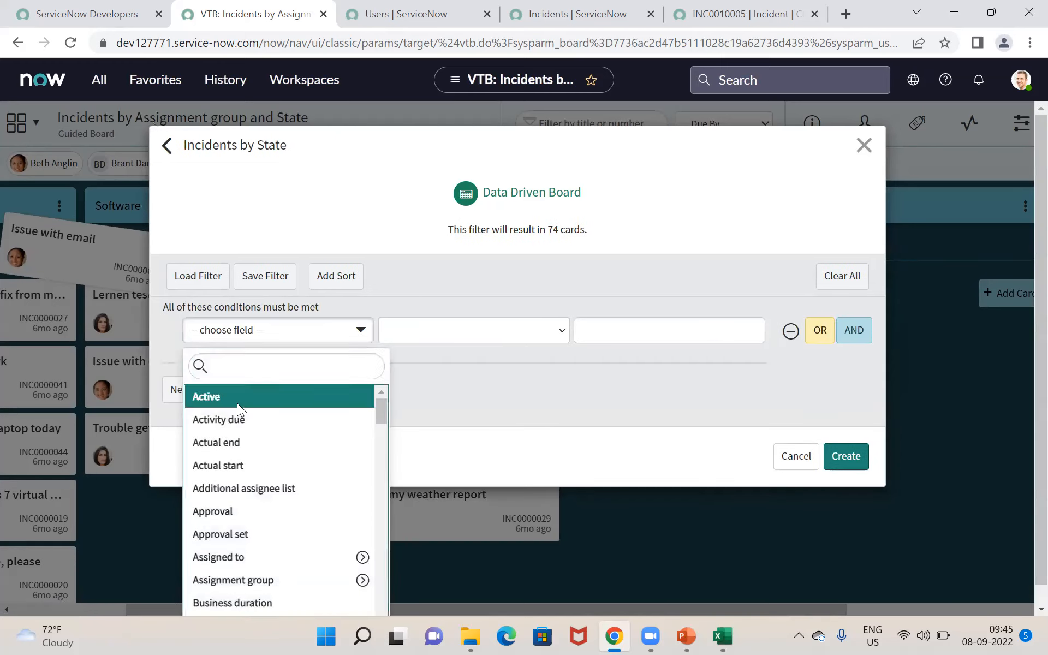
click(237, 401)
click(851, 459)
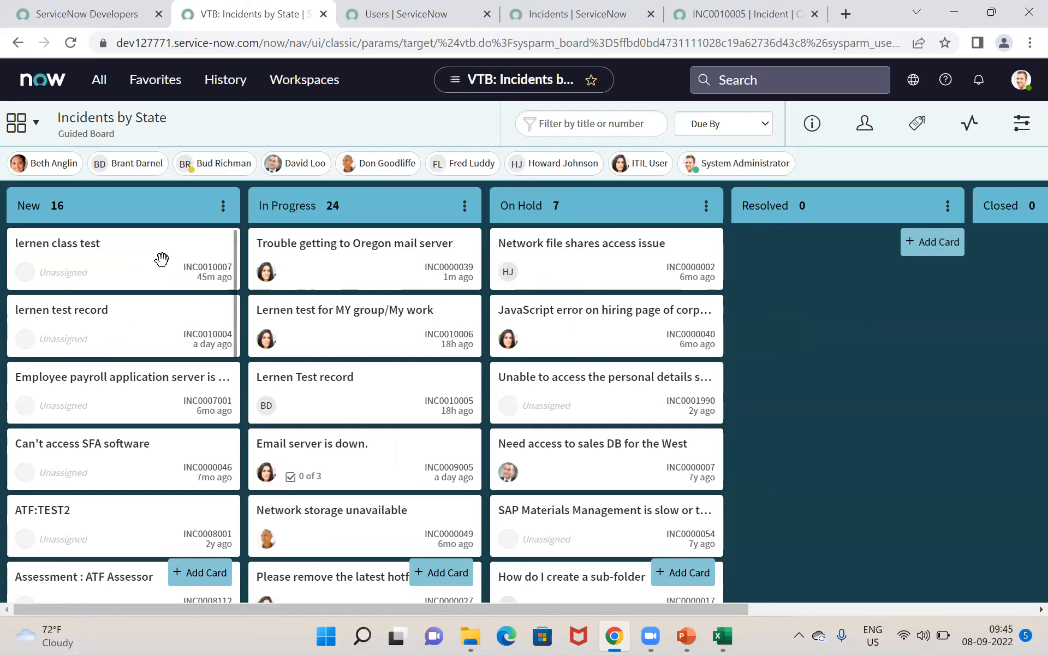
- Move the lernen class test card (INC0010007) from New to Resolved, saving it with resolution code Duplicate and resolution notes "test"
drag(136, 262, 848, 254)
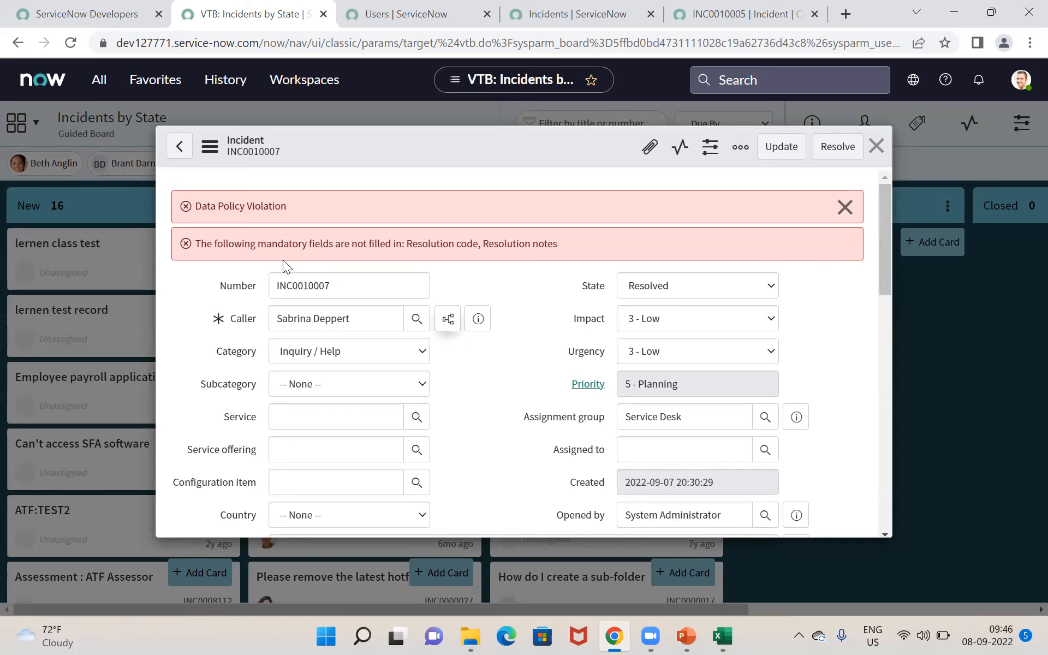
drag(192, 245, 506, 262)
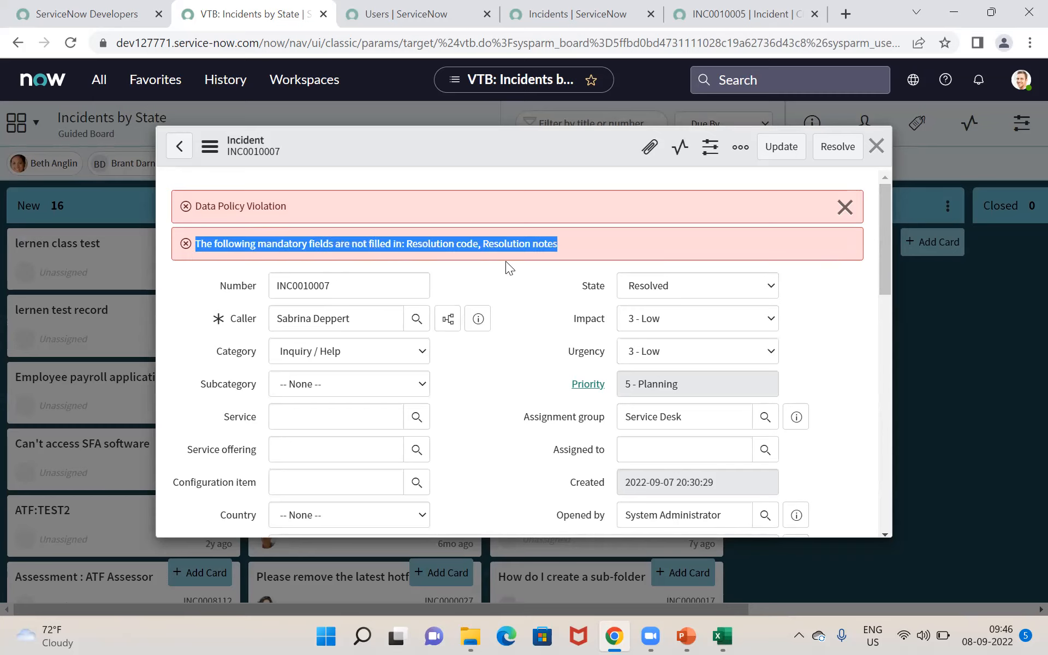
drag(881, 289, 880, 432)
click(412, 390)
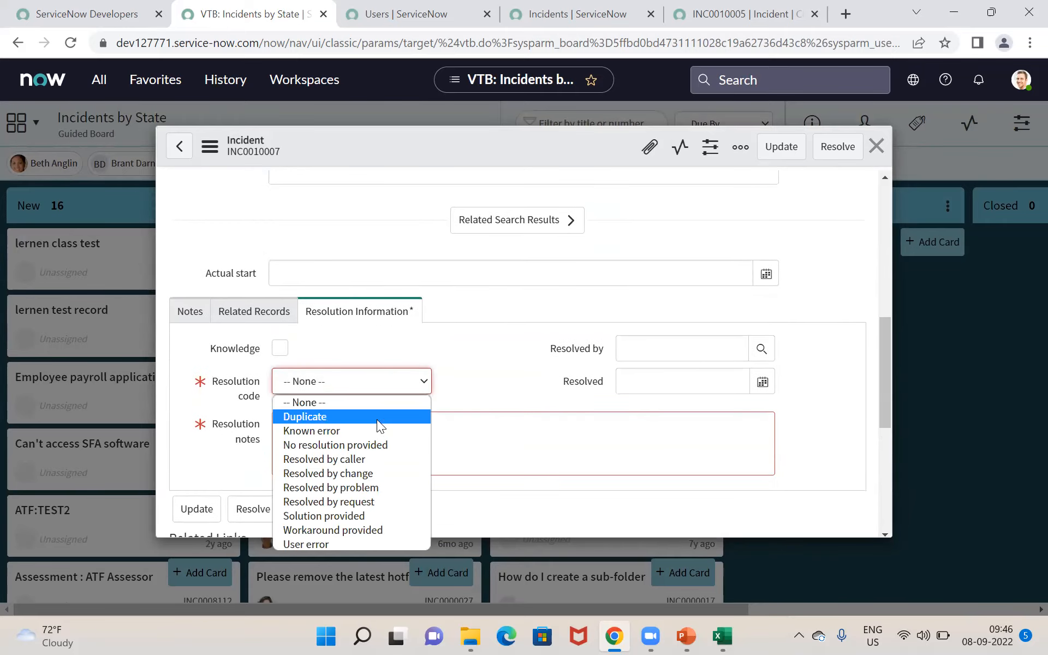
click(381, 416)
click(383, 449)
text(test)
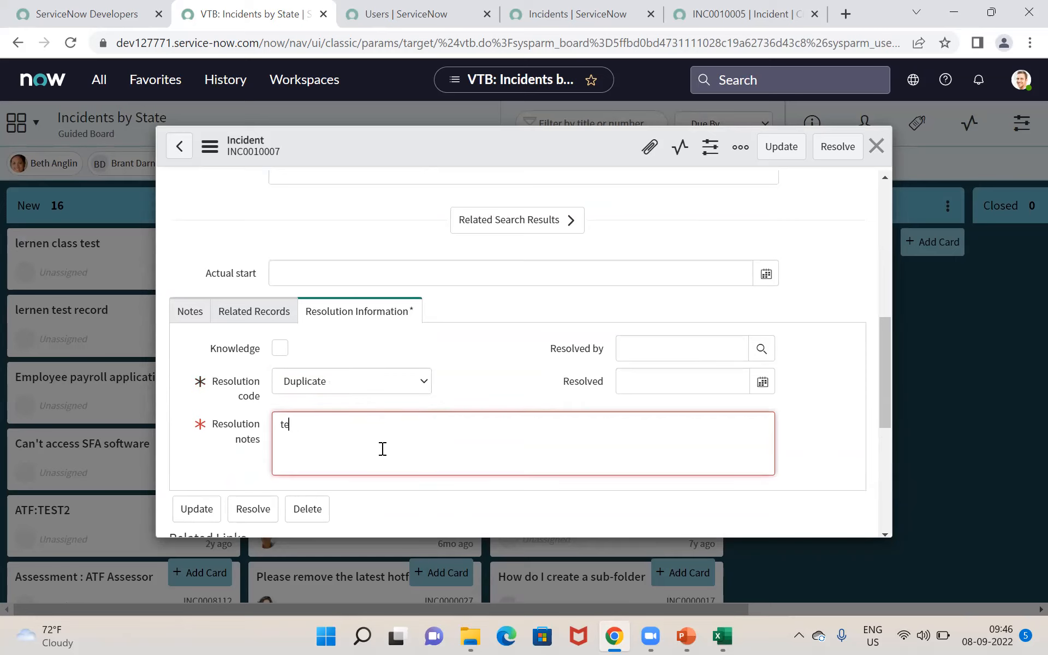
click(767, 154)
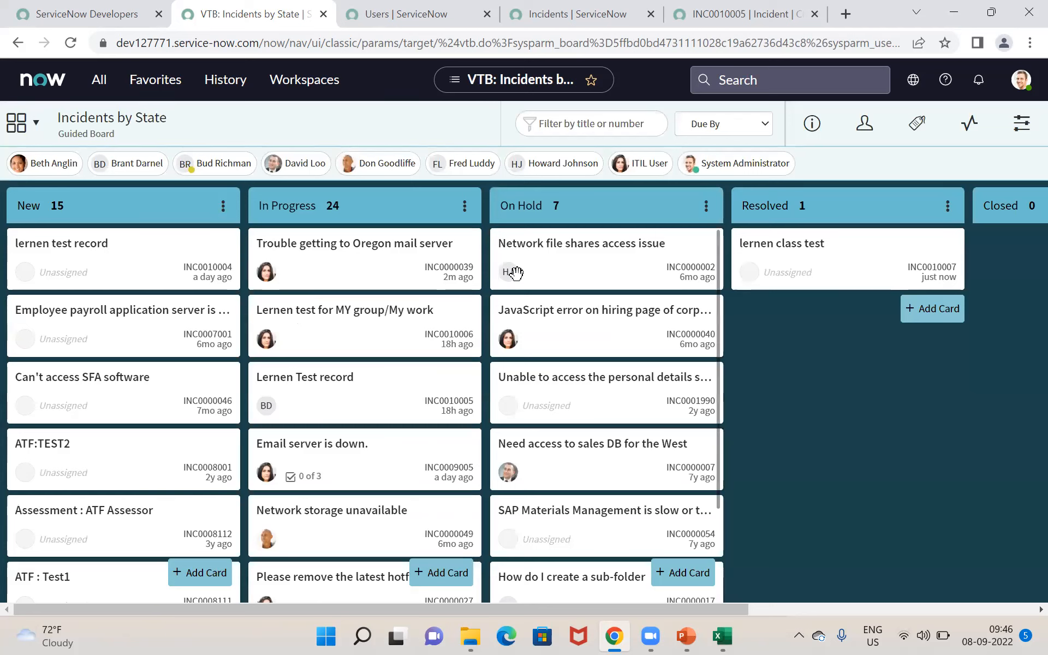
- Move the lernen test record card (INC0010004) below the Employee payroll application server card in the New lane
mouse_move(378, 257)
mouse_down()
mouse_move(346, 265)
mouse_move(391, 253)
mouse_move(382, 254)
mouse_up()
mouse_move(159, 264)
mouse_down()
mouse_move(367, 326)
mouse_move(391, 323)
mouse_move(273, 316)
mouse_move(159, 269)
mouse_up()
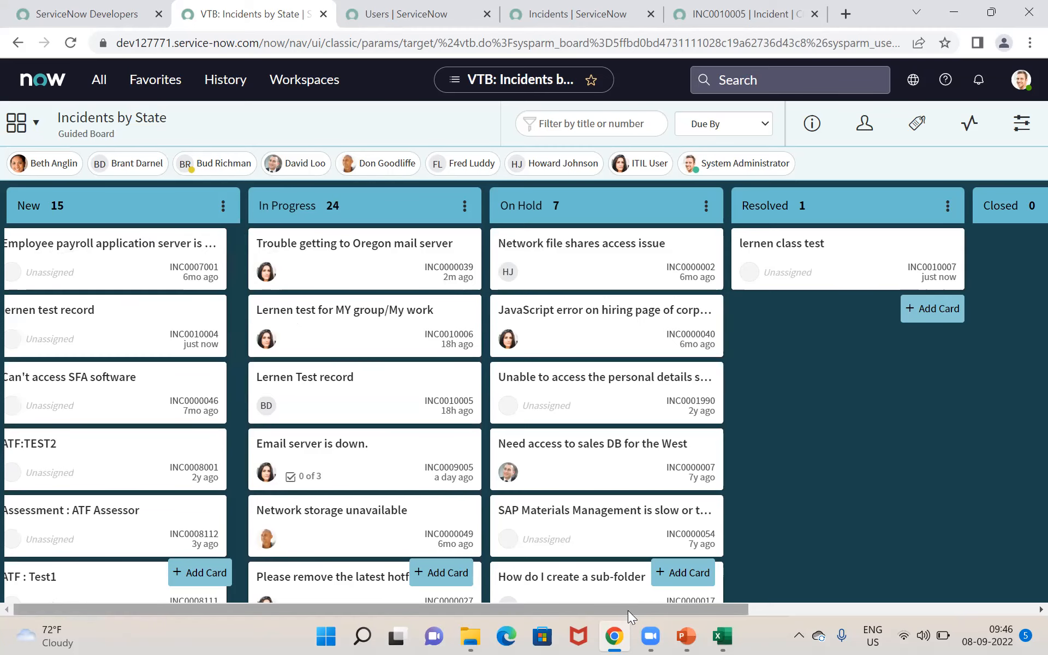
scroll(628, 611, up, 2)
scroll(629, 609, down, 2)
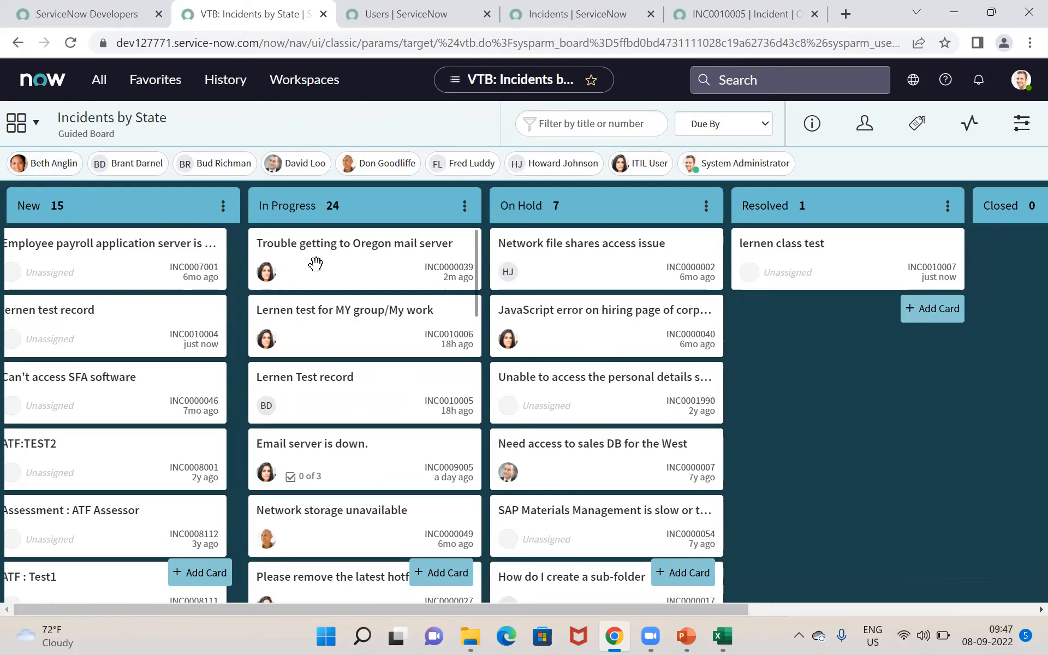
mouse_move(315, 263)
mouse_down()
mouse_move(482, 284)
mouse_move(325, 257)
mouse_up()
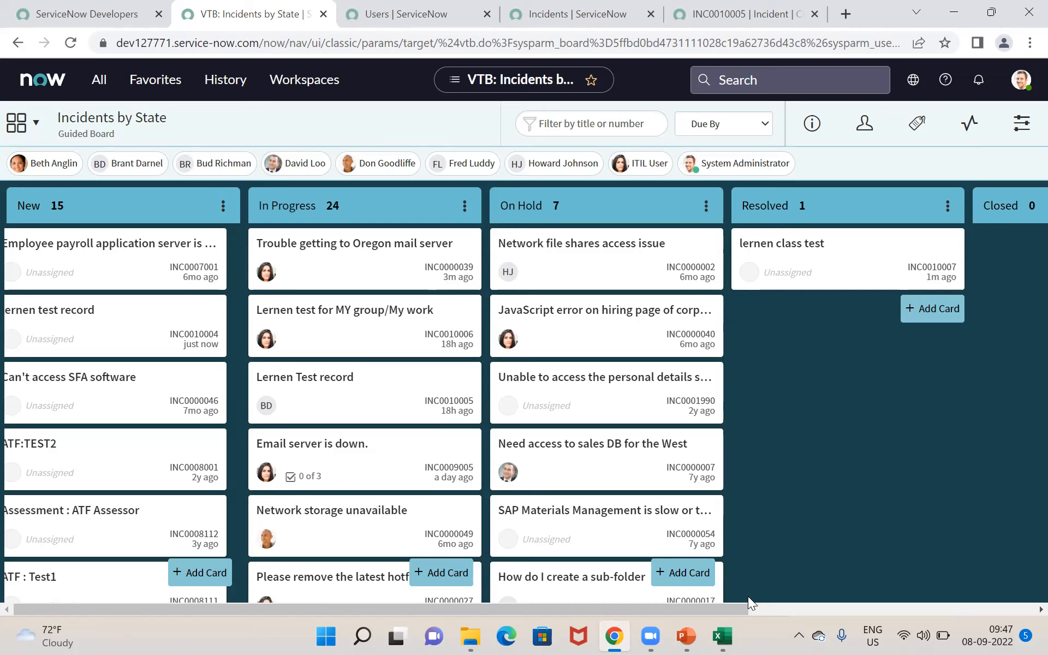
- Switch to the PowerPoint slide show and advance to the "Lab 2.1: Task Management" slide
key(alt+Tab)
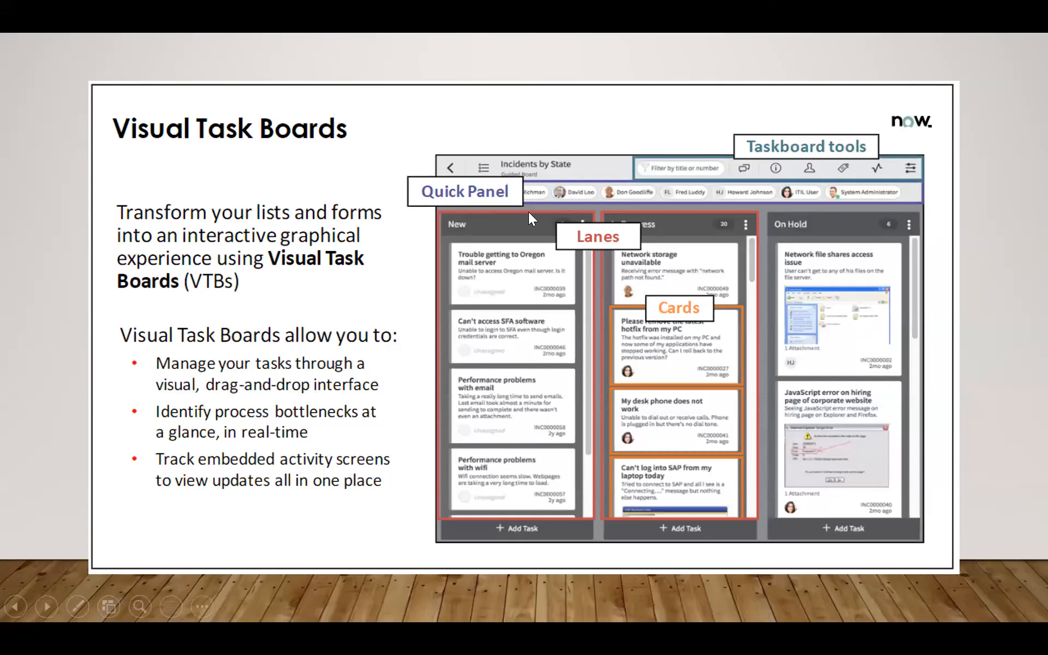
key(Right)
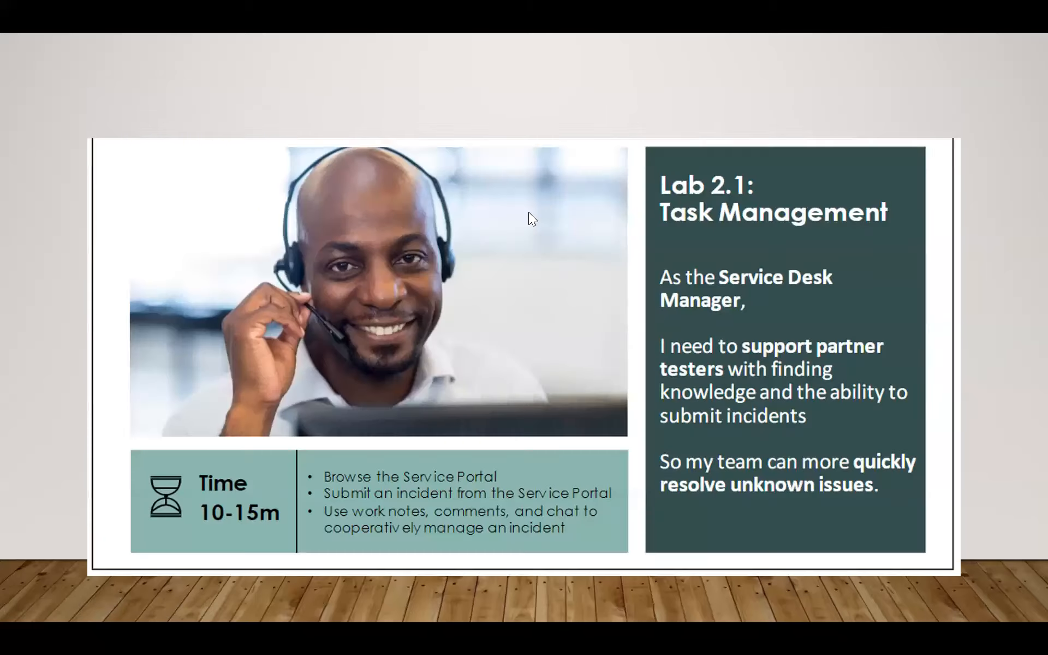